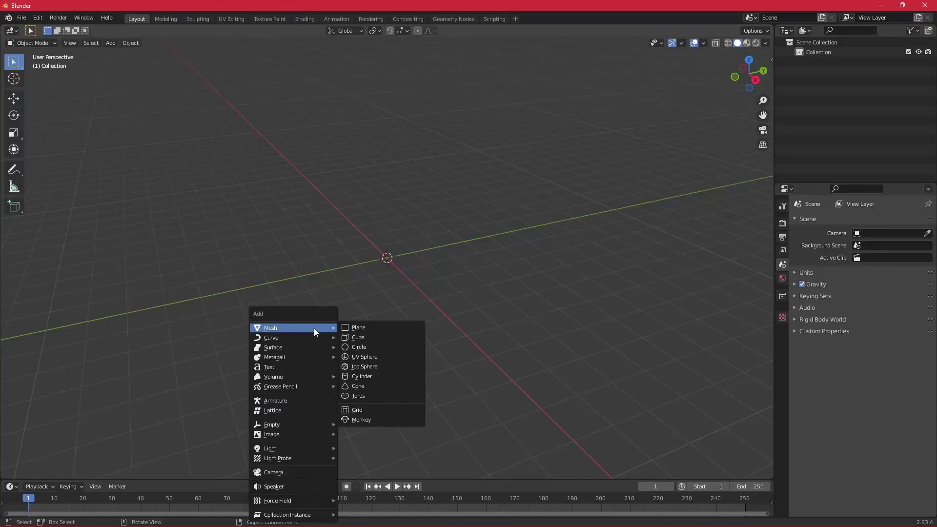
# Add a plane at the origin and scale it to twice its size
pyautogui.click(360, 328)
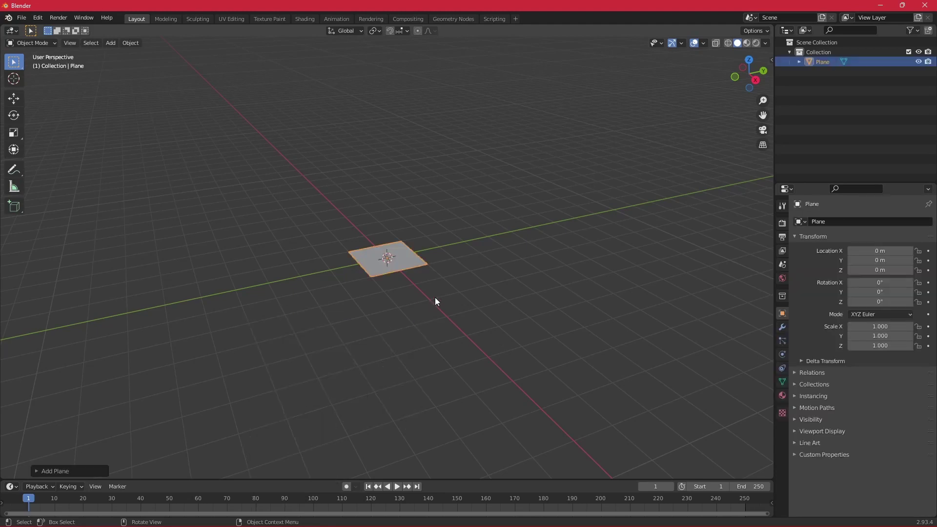
pyautogui.moveTo(408, 291); pyautogui.dragTo(488, 329, button='middle')
pyautogui.scroll(3, 488, 329)
pyautogui.press('s')
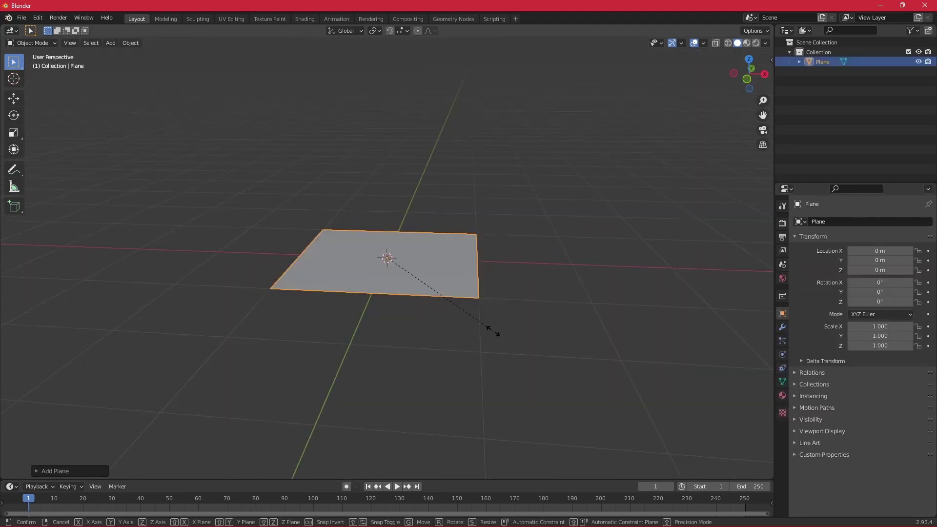
pyautogui.press('2')
pyautogui.press('Return')
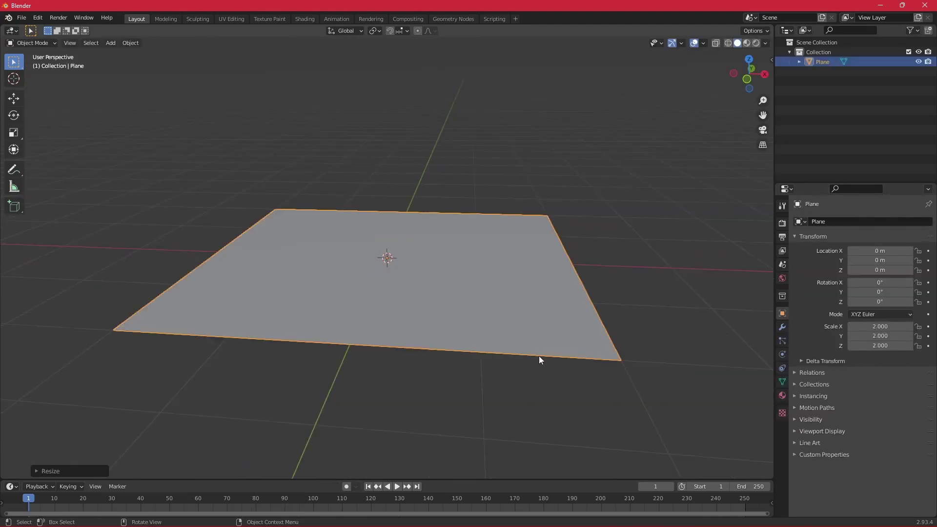
pyautogui.moveTo(538, 356); pyautogui.dragTo(536, 334, button='middle')
# Extrude the plane's face upward into a thick slab
pyautogui.press('Tab')
pyautogui.hotkey('alt', 'a')
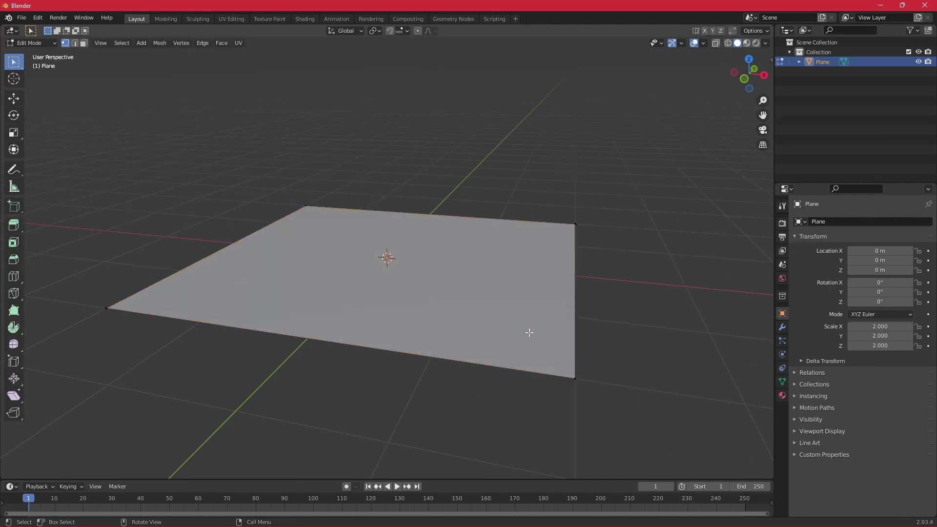
pyautogui.press('3')
pyautogui.click(503, 310)
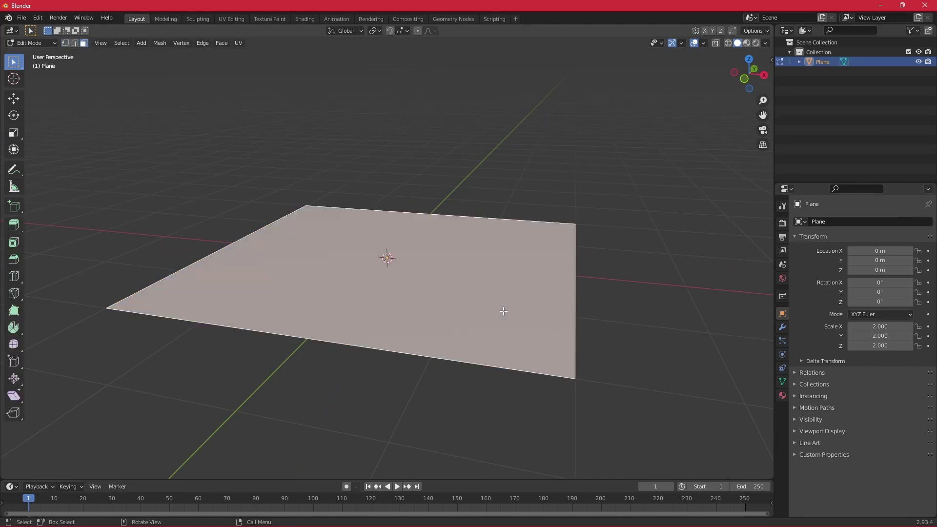
pyautogui.press('e')
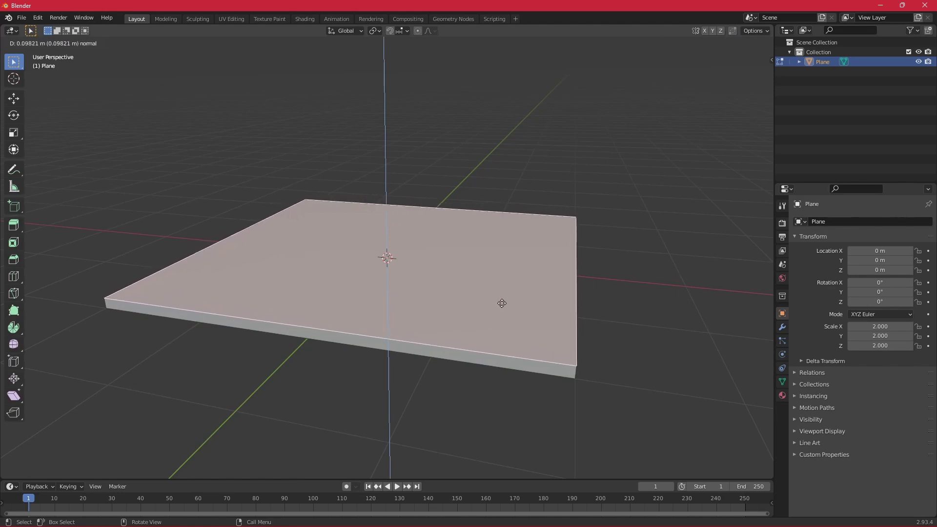
pyautogui.click(501, 301)
pyautogui.moveTo(501, 301)
pyautogui.mouseDown(button='middle')
pyautogui.moveTo(609, 351)
pyautogui.moveTo(600, 341)
pyautogui.mouseUp(button='middle')
pyautogui.press('Tab')
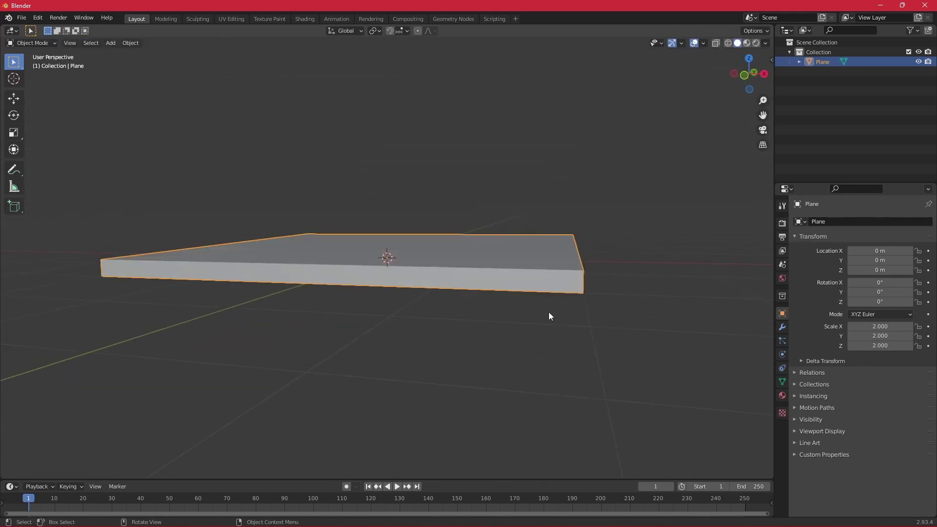
# Duplicate the slab and stack the copy, Plane.001, on top of the original
pyautogui.hotkey('ctrl', 'c')
pyautogui.hotkey('ctrl', 'v')
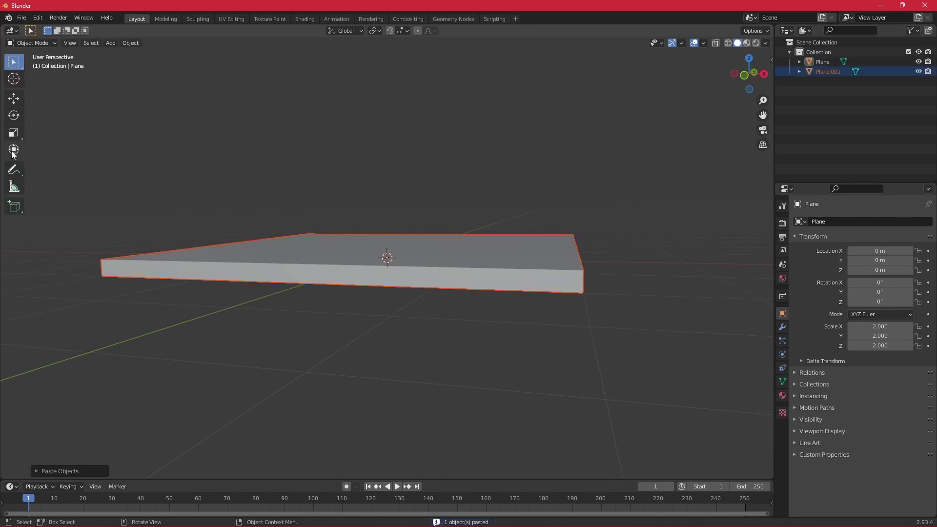
pyautogui.click(13, 150)
pyautogui.moveTo(387, 205); pyautogui.dragTo(384, 186)
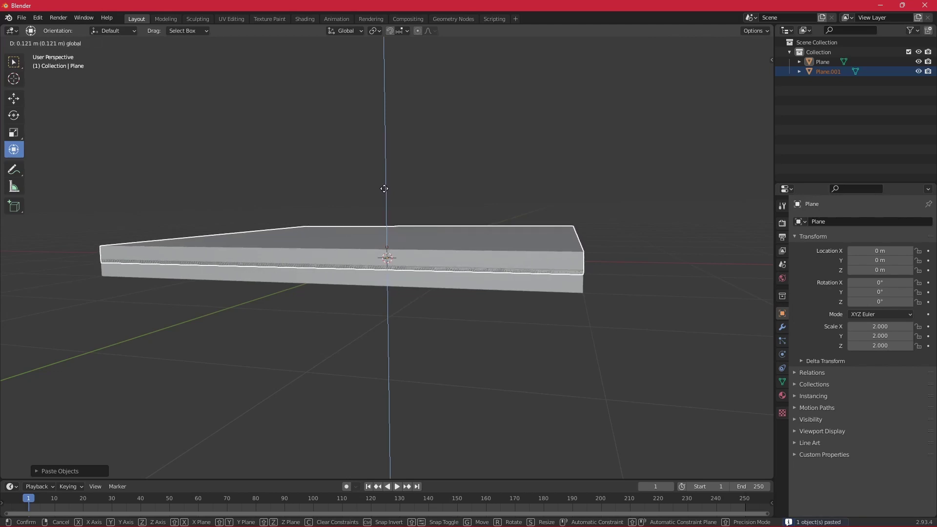
pyautogui.click(428, 340)
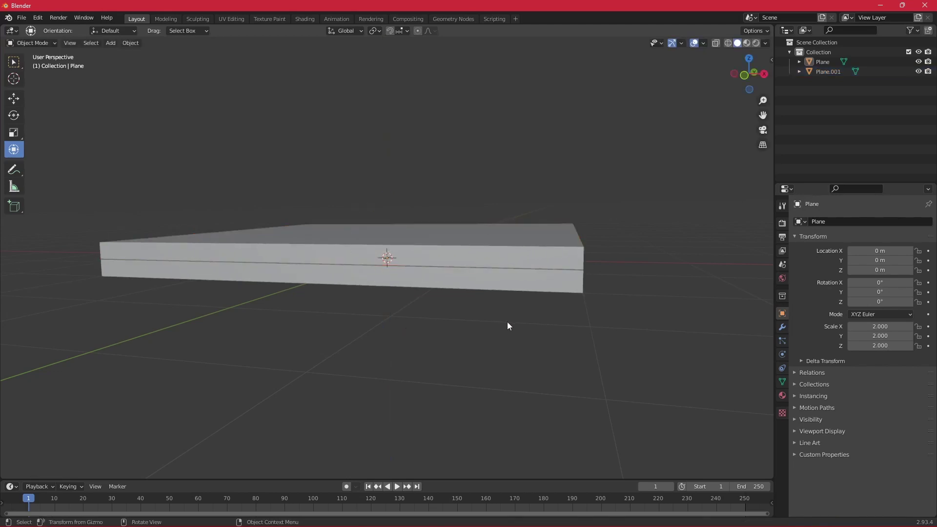
pyautogui.moveTo(507, 326)
pyautogui.mouseDown(button='middle')
pyautogui.moveTo(441, 309)
pyautogui.moveTo(429, 317)
pyautogui.moveTo(555, 348)
pyautogui.mouseUp(button='middle')
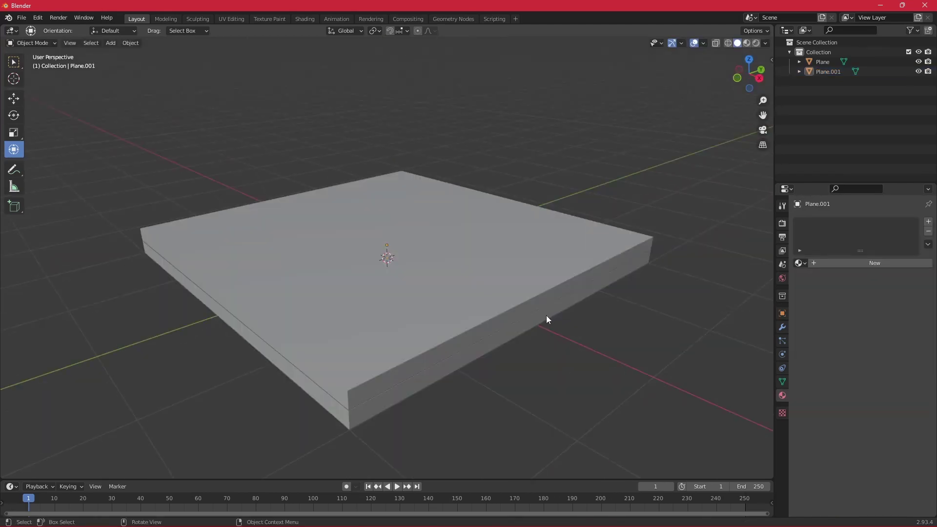
# Add a cylinder, flatten it along Z, and lower it onto the slab surface
pyautogui.hotkey('shift', 'a')
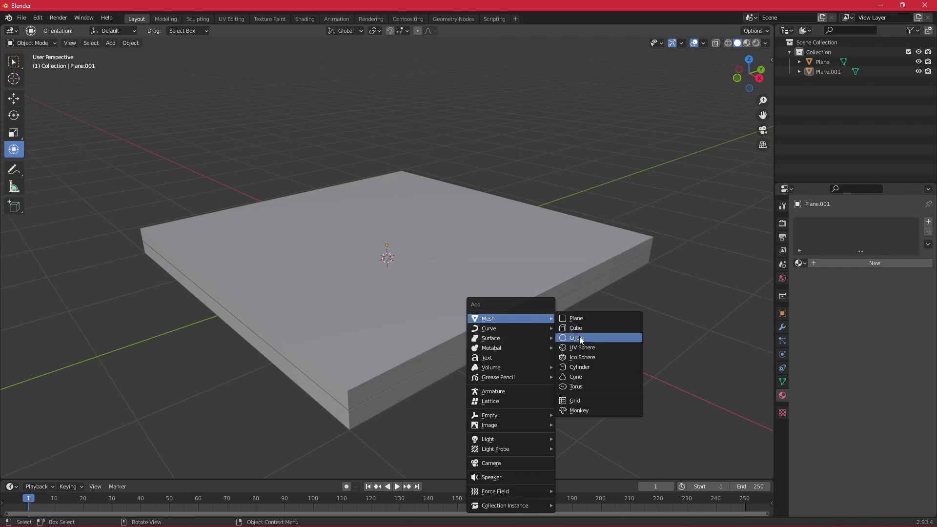
pyautogui.click(581, 366)
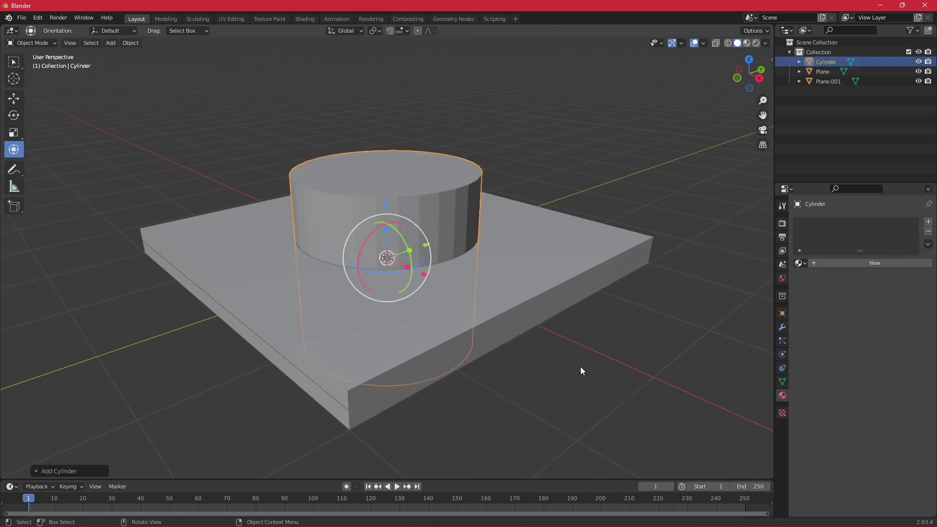
pyautogui.press('s')
pyautogui.press('z')
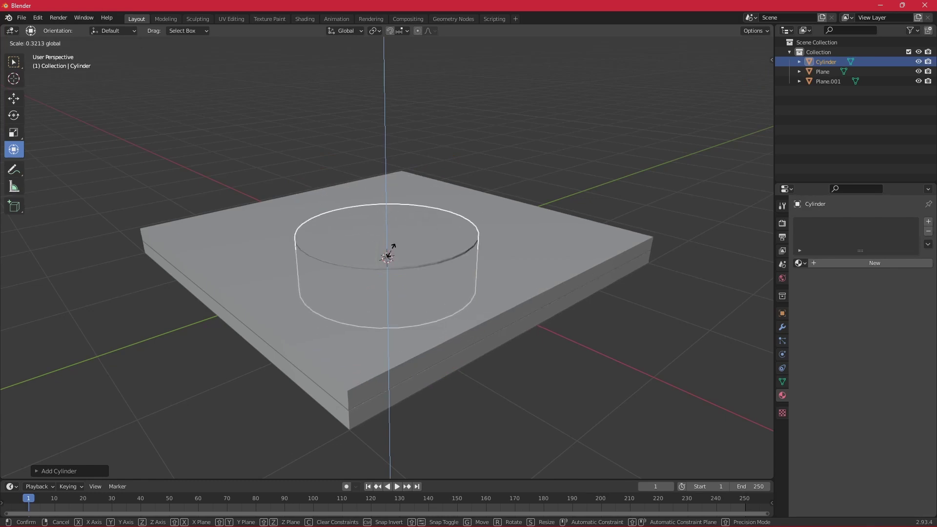
pyautogui.click(386, 257)
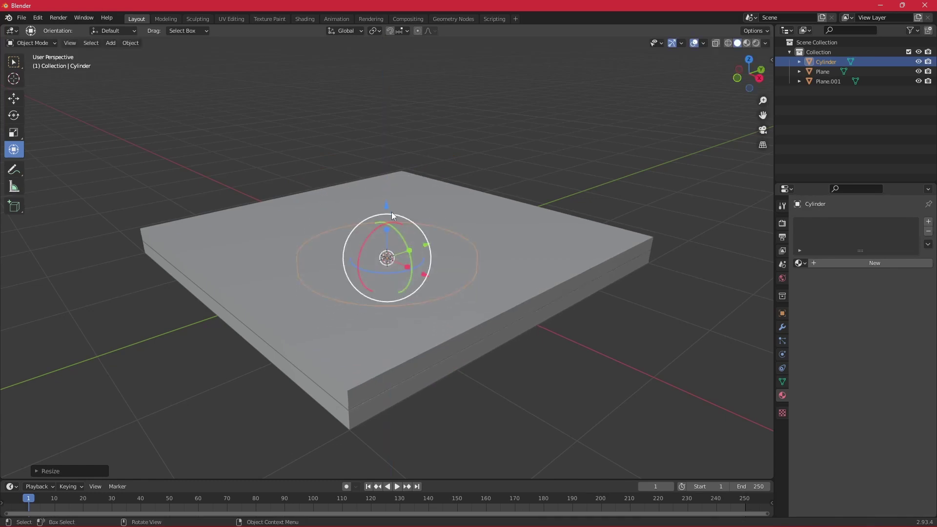
pyautogui.press('g')
pyautogui.press('z')
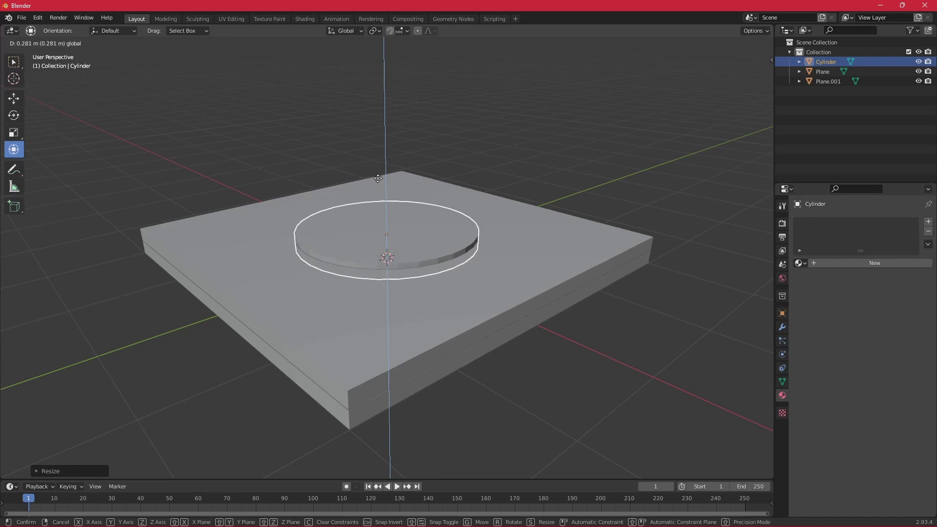
pyautogui.click(378, 177)
# Shrink the disc and position it near the slab's left edge
pyautogui.press('s')
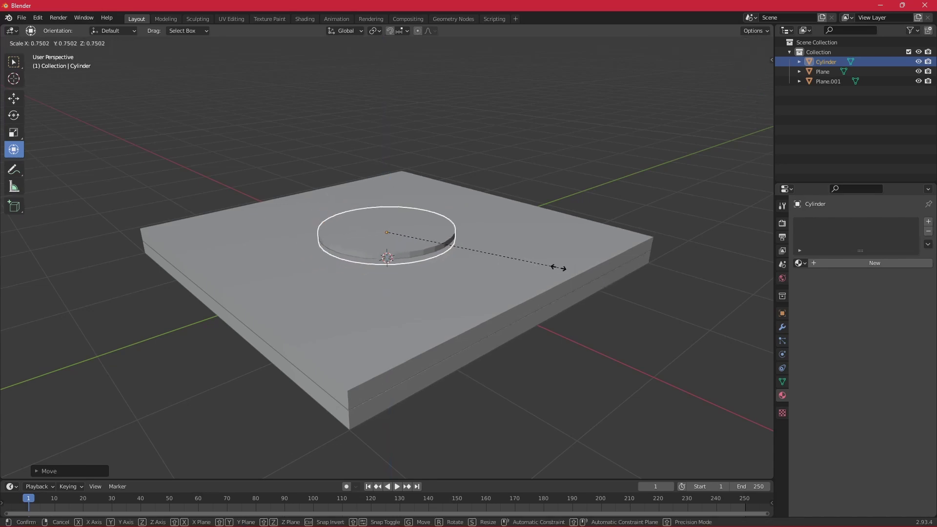
pyautogui.click(475, 254)
pyautogui.moveTo(500, 242); pyautogui.dragTo(414, 284, button='middle')
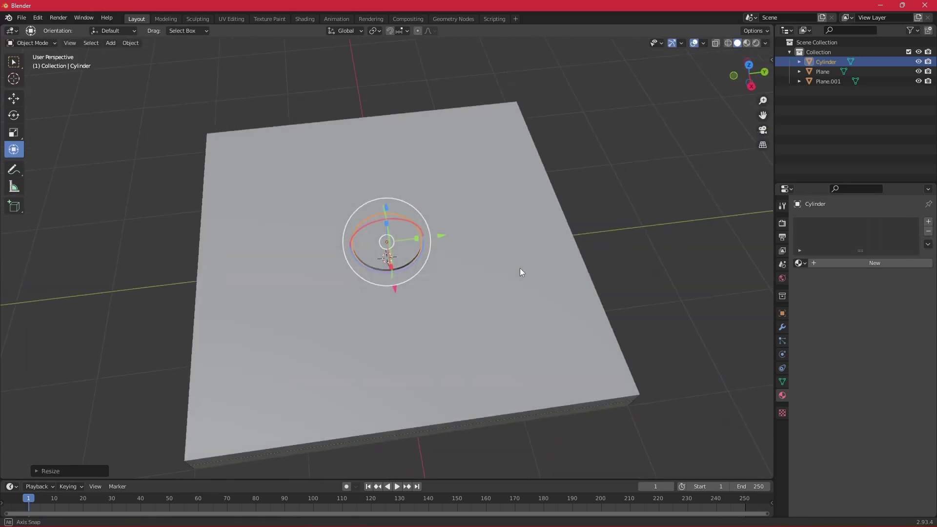
pyautogui.press('g')
pyautogui.click(461, 284)
pyautogui.moveTo(460, 280); pyautogui.dragTo(382, 311)
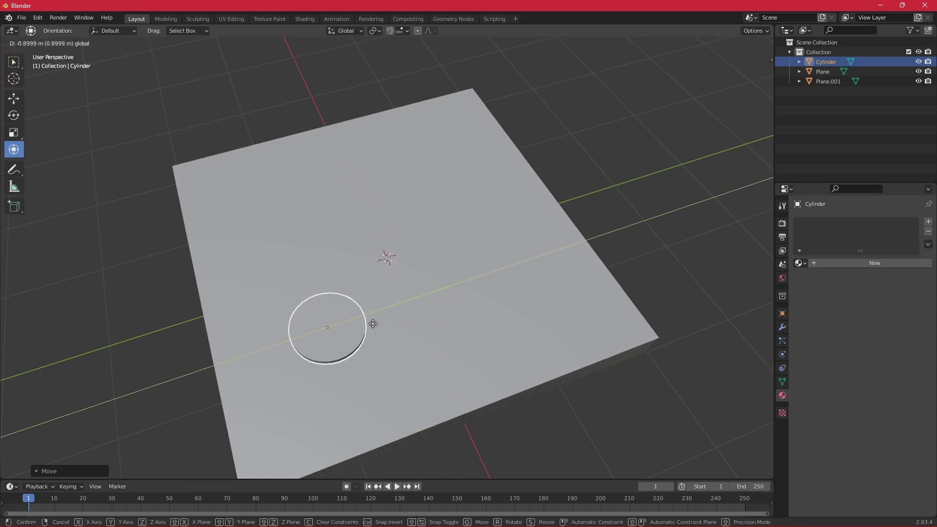
pyautogui.moveTo(411, 291)
pyautogui.mouseDown(button='middle')
pyautogui.moveTo(498, 235)
pyautogui.moveTo(507, 280)
pyautogui.mouseUp(button='middle')
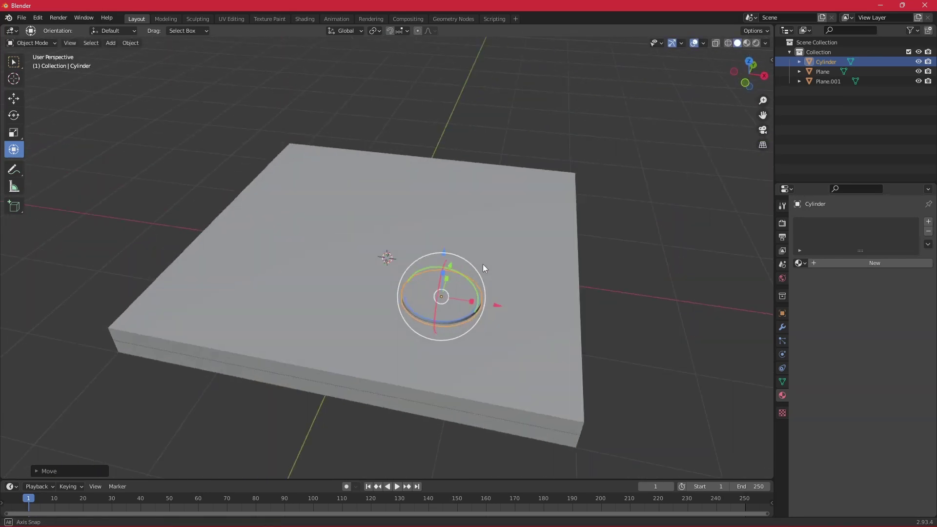
pyautogui.moveTo(507, 280); pyautogui.dragTo(519, 310)
pyautogui.moveTo(519, 310)
pyautogui.mouseDown(button='middle')
pyautogui.moveTo(508, 247)
pyautogui.moveTo(403, 299)
pyautogui.mouseUp(button='middle')
pyautogui.press('g')
pyautogui.click(336, 303)
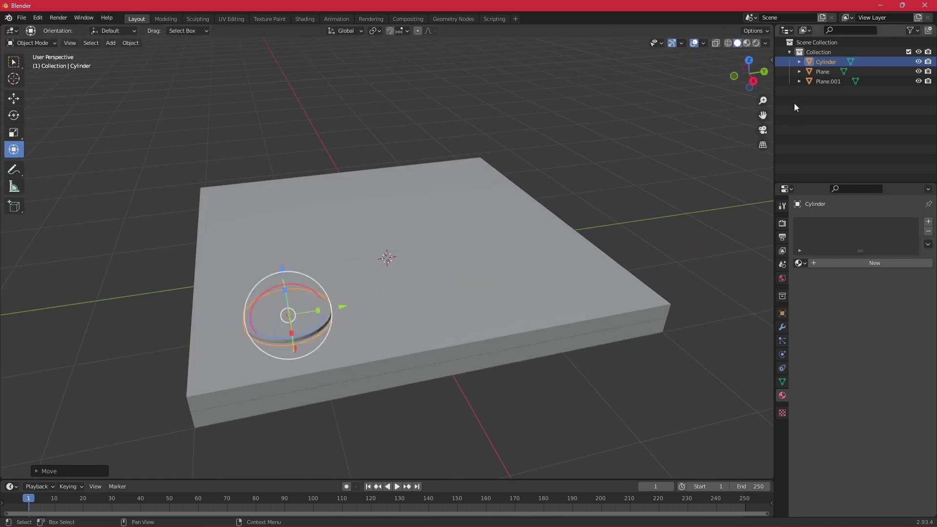
# Turn on Auto Smooth at 30° in the disc's mesh data normals
pyautogui.click(781, 382)
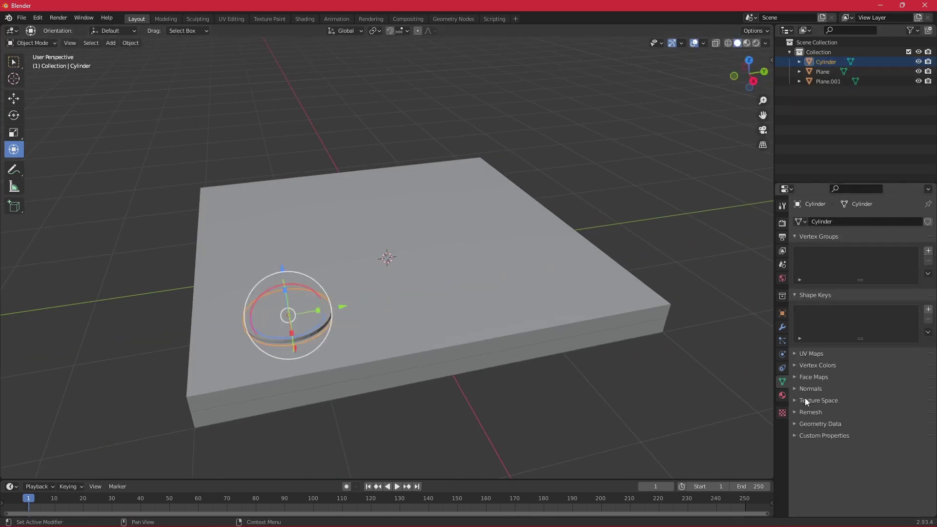
pyautogui.click(848, 403)
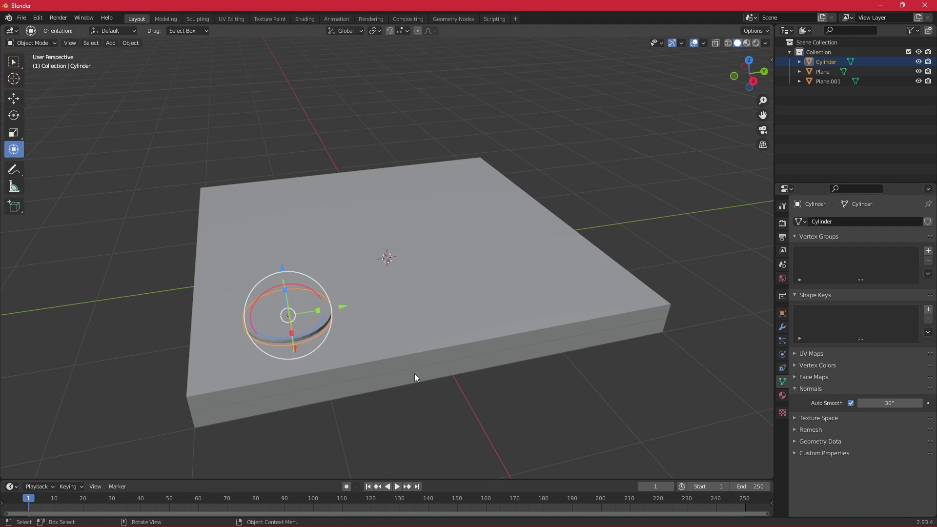
pyautogui.moveTo(415, 374); pyautogui.dragTo(488, 362, button='middle')
pyautogui.rightClick(482, 287)
# Paste a disc copy, Cylinder.001, move it beside the first along Y and X, and enlarge it
pyautogui.click(464, 299)
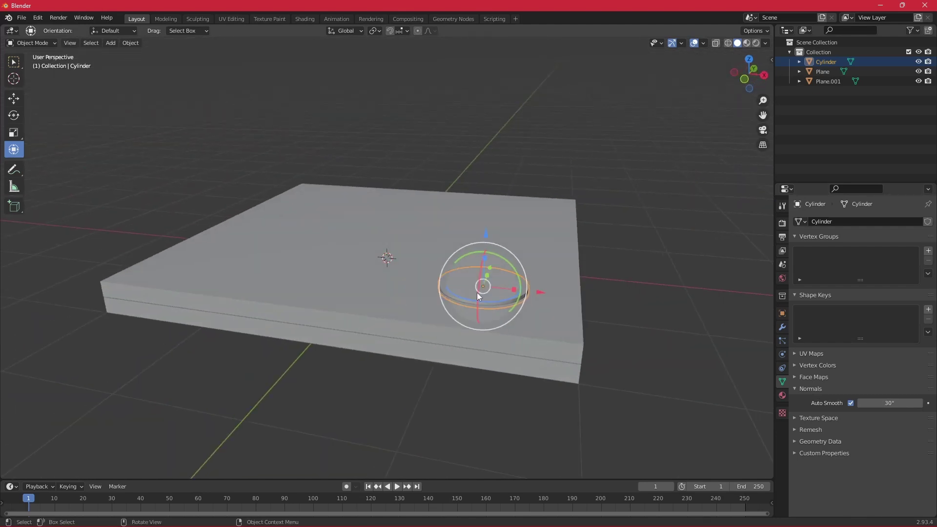
pyautogui.hotkey('ctrl', 'v')
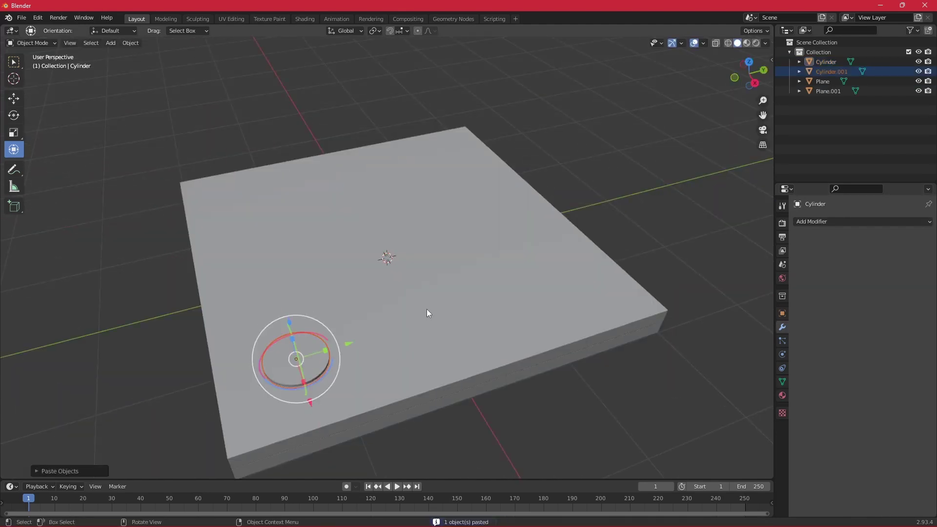
pyautogui.moveTo(381, 333)
pyautogui.mouseDown(button='middle')
pyautogui.moveTo(367, 319)
pyautogui.moveTo(338, 329)
pyautogui.mouseUp(button='middle')
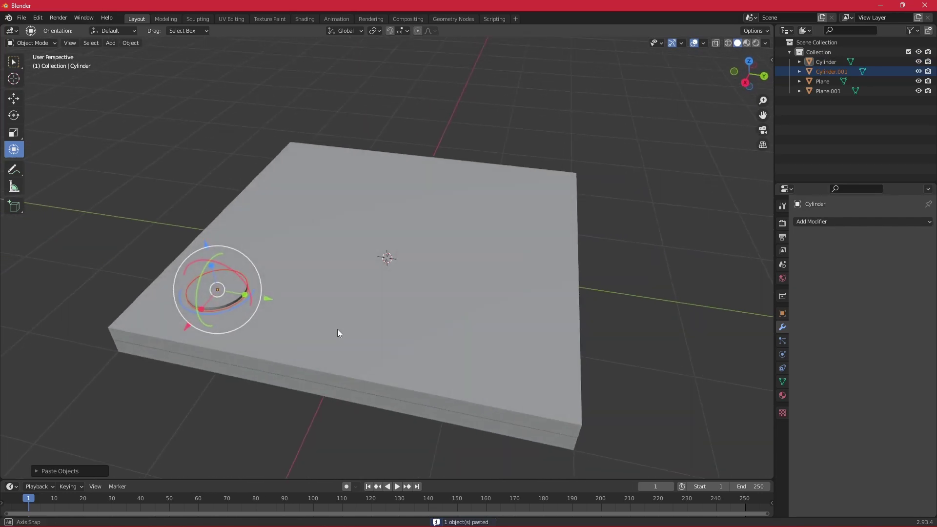
pyautogui.press('g')
pyautogui.press('y')
pyautogui.click(332, 312)
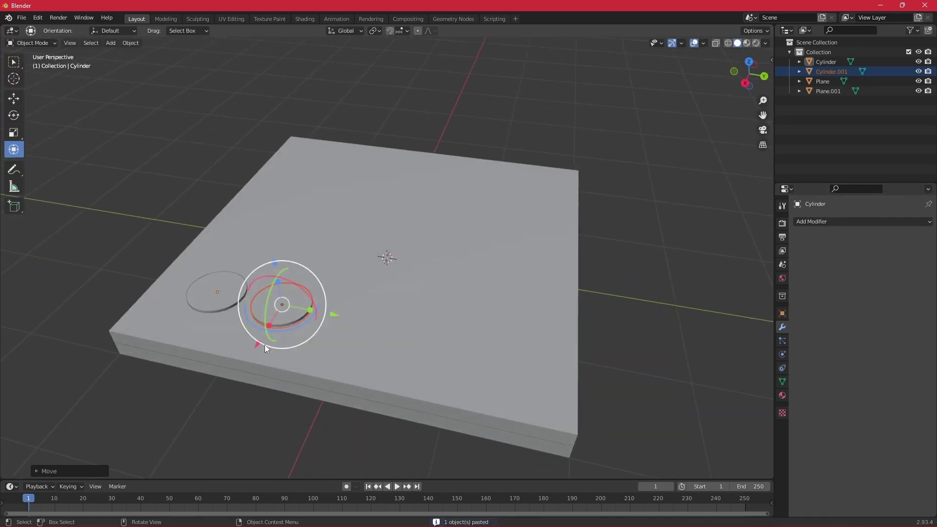
pyautogui.press('g')
pyautogui.press('x')
pyautogui.click(279, 318)
pyautogui.press('s')
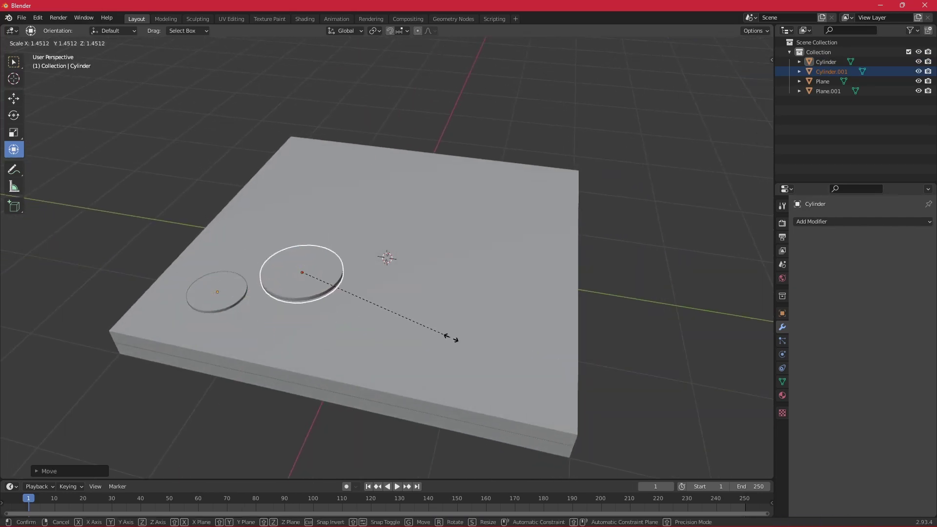
pyautogui.click(436, 337)
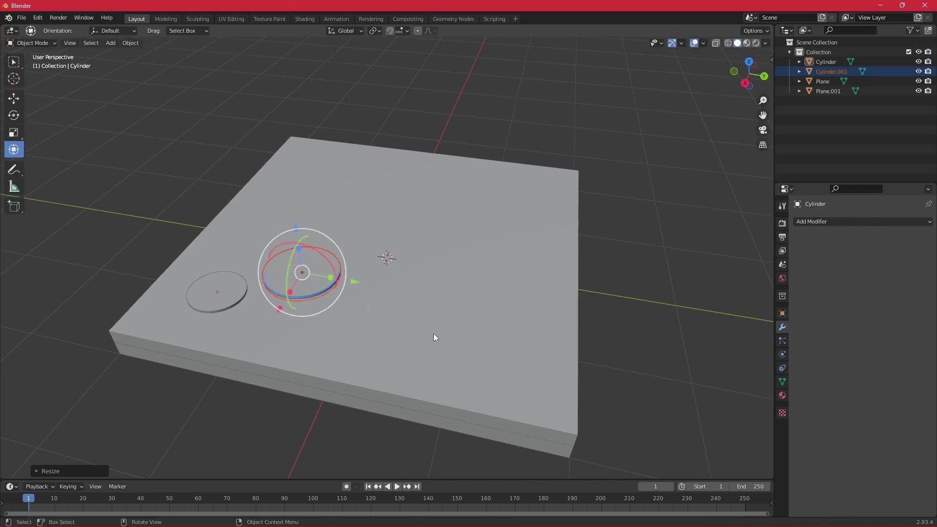
pyautogui.moveTo(353, 282); pyautogui.dragTo(337, 336)
pyautogui.moveTo(338, 336)
pyautogui.mouseDown(button='middle')
pyautogui.moveTo(479, 330)
pyautogui.moveTo(447, 341)
pyautogui.moveTo(467, 336)
pyautogui.mouseUp(button='middle')
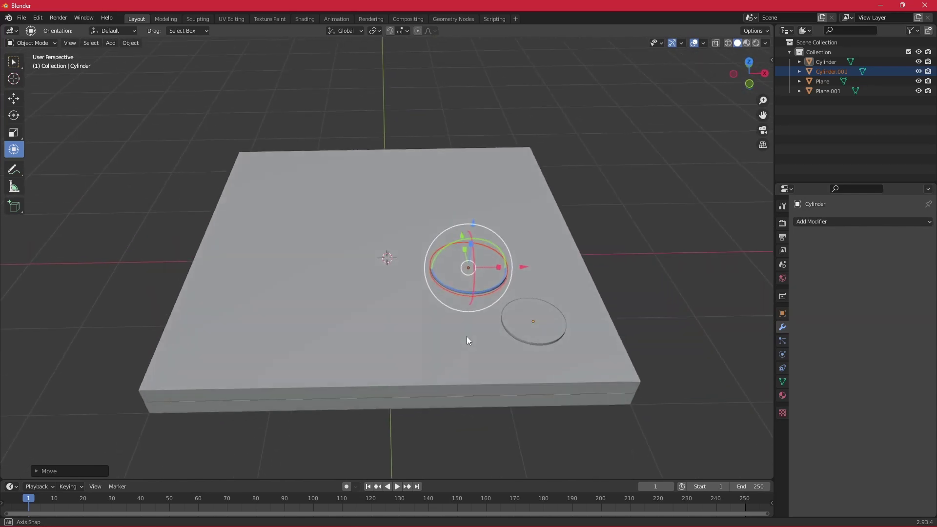
# Duplicate it as Cylinder.002, place it in the row, scale it larger and seat it on the slab
pyautogui.hotkey('ctrl', 'c')
pyautogui.hotkey('ctrl', 'v')
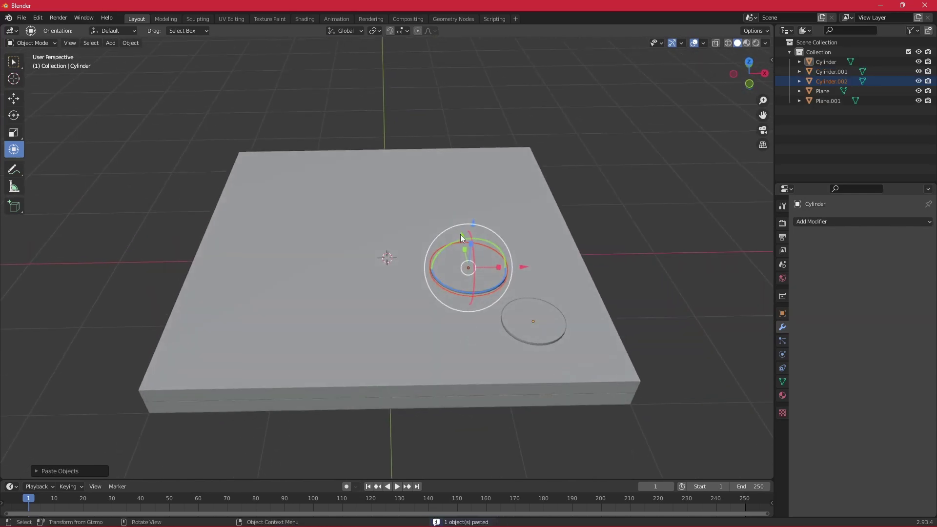
pyautogui.moveTo(460, 234); pyautogui.dragTo(434, 188)
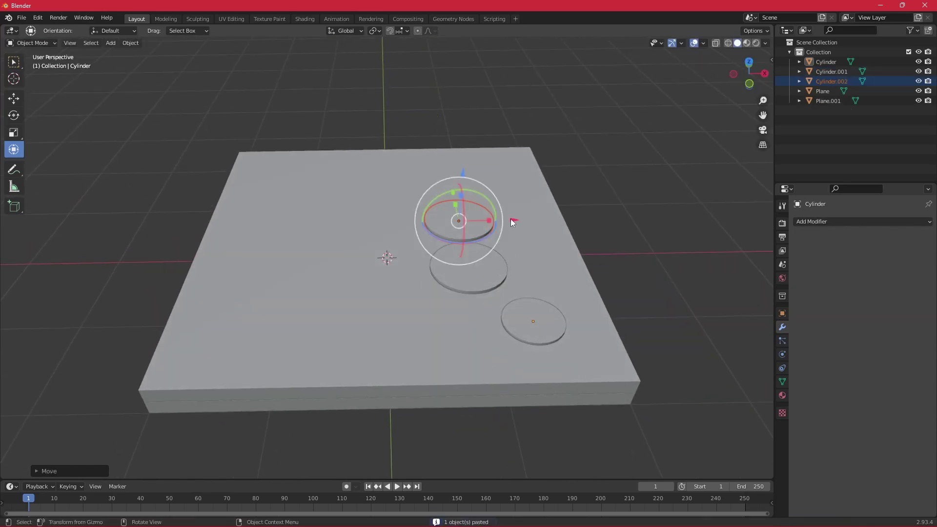
pyautogui.moveTo(514, 223); pyautogui.dragTo(423, 224)
pyautogui.moveTo(377, 265)
pyautogui.mouseDown(button='middle')
pyautogui.moveTo(446, 218)
pyautogui.moveTo(437, 198)
pyautogui.mouseUp(button='middle')
pyautogui.moveTo(397, 274); pyautogui.dragTo(415, 287)
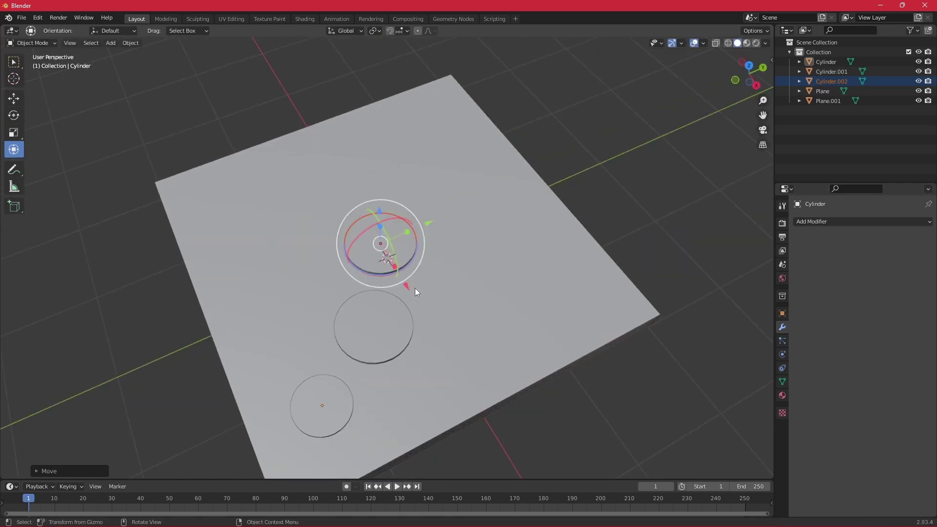
pyautogui.press('s')
pyautogui.click(428, 295)
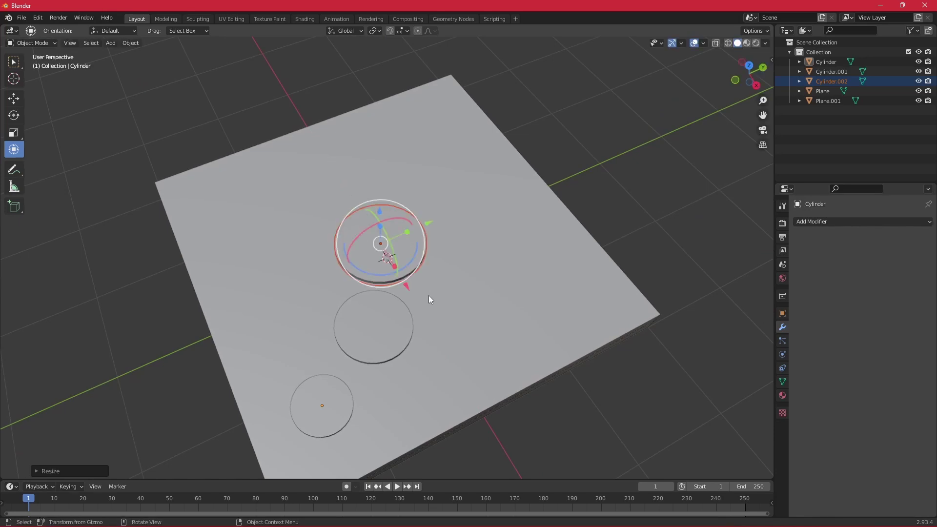
pyautogui.moveTo(428, 295)
pyautogui.mouseDown(button='middle')
pyautogui.moveTo(459, 245)
pyautogui.moveTo(505, 228)
pyautogui.moveTo(534, 233)
pyautogui.mouseUp(button='middle')
pyautogui.moveTo(386, 176); pyautogui.dragTo(387, 178)
pyautogui.moveTo(588, 192)
pyautogui.mouseDown(button='middle')
pyautogui.moveTo(622, 273)
pyautogui.moveTo(613, 275)
pyautogui.moveTo(583, 395)
pyautogui.mouseUp(button='middle')
pyautogui.click(614, 275)
# Make the slab opaque and subdivide its faces in Edit Mode
pyautogui.hotkey('alt', 'z')
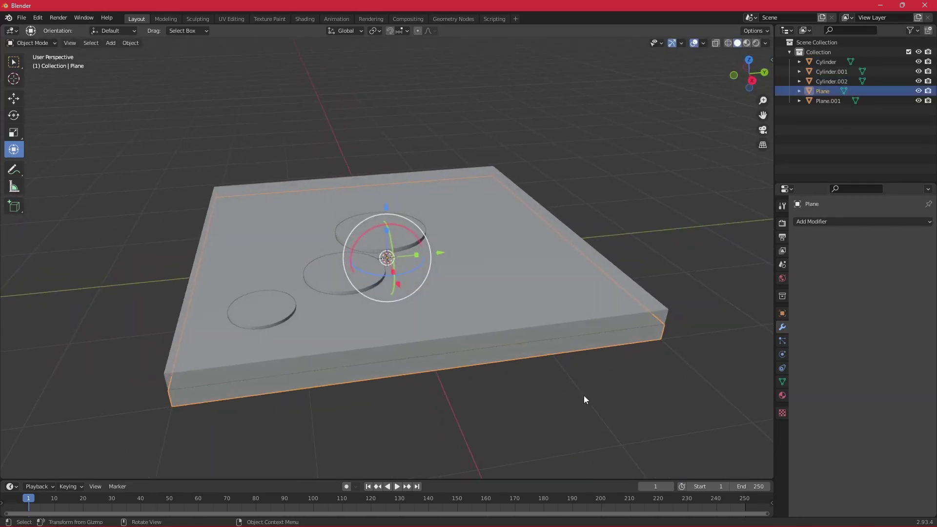
pyautogui.press('Tab')
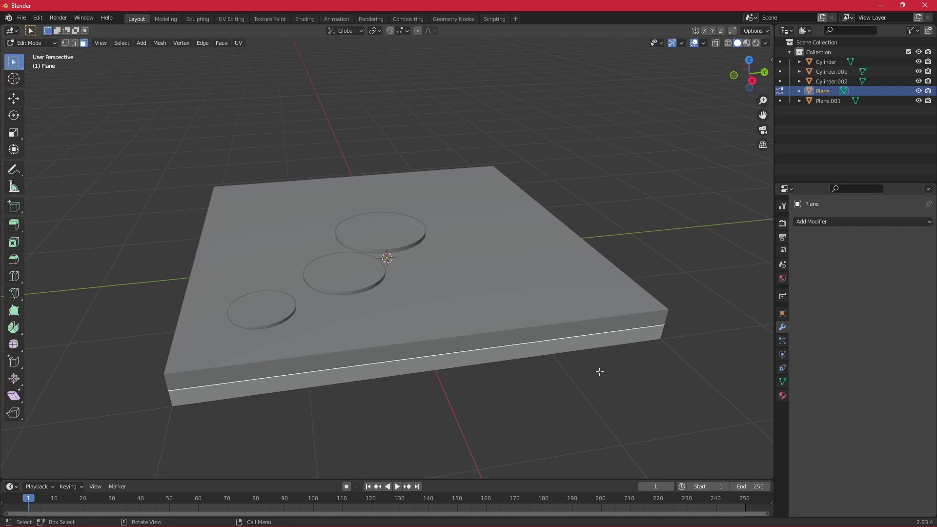
pyautogui.click(592, 341)
pyautogui.rightClick(593, 341)
pyautogui.click(594, 340)
pyautogui.moveTo(602, 383)
pyautogui.mouseDown(button='middle')
pyautogui.moveTo(640, 300)
pyautogui.moveTo(698, 311)
pyautogui.moveTo(690, 376)
pyautogui.moveTo(703, 274)
pyautogui.mouseUp(button='middle')
pyautogui.click(88, 471)
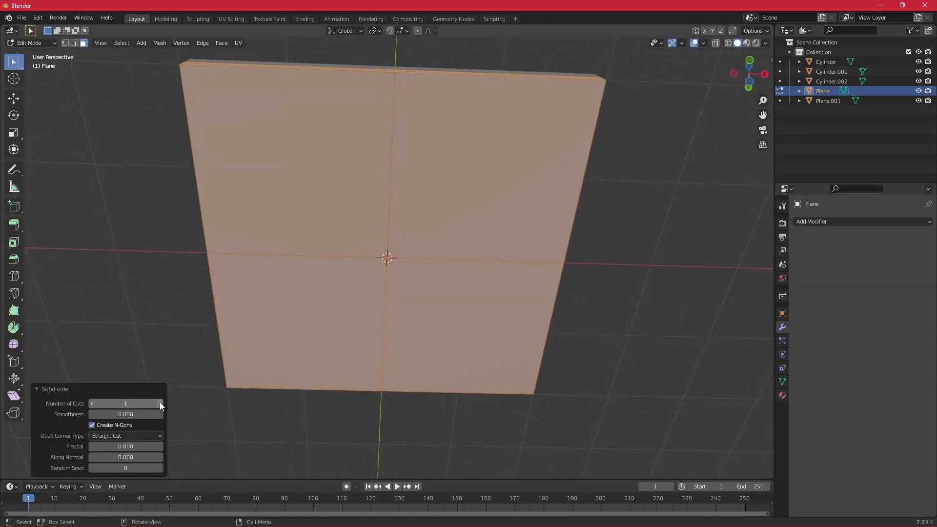
# Extrude the three front-edge top faces upward into a step
pyautogui.click(210, 404)
pyautogui.moveTo(333, 295)
pyautogui.mouseDown(button='middle')
pyautogui.moveTo(443, 385)
pyautogui.moveTo(520, 376)
pyautogui.moveTo(556, 326)
pyautogui.moveTo(439, 337)
pyautogui.moveTo(255, 330)
pyautogui.mouseUp(button='middle')
pyautogui.click(256, 330)
pyautogui.keyDown('shift'); pyautogui.click(361, 308); pyautogui.keyUp('shift')
pyautogui.keyDown('shift'); pyautogui.click(532, 295); pyautogui.keyUp('shift')
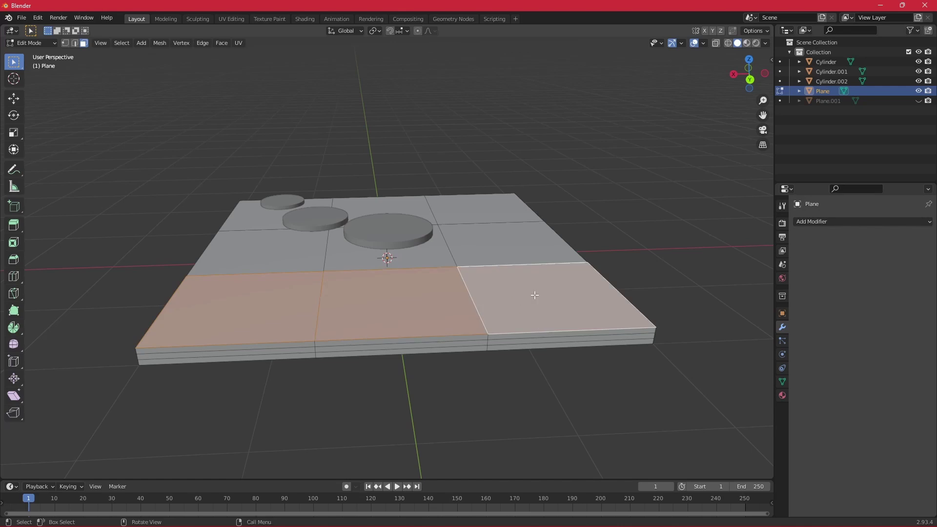
pyautogui.press('e')
pyautogui.click(538, 259)
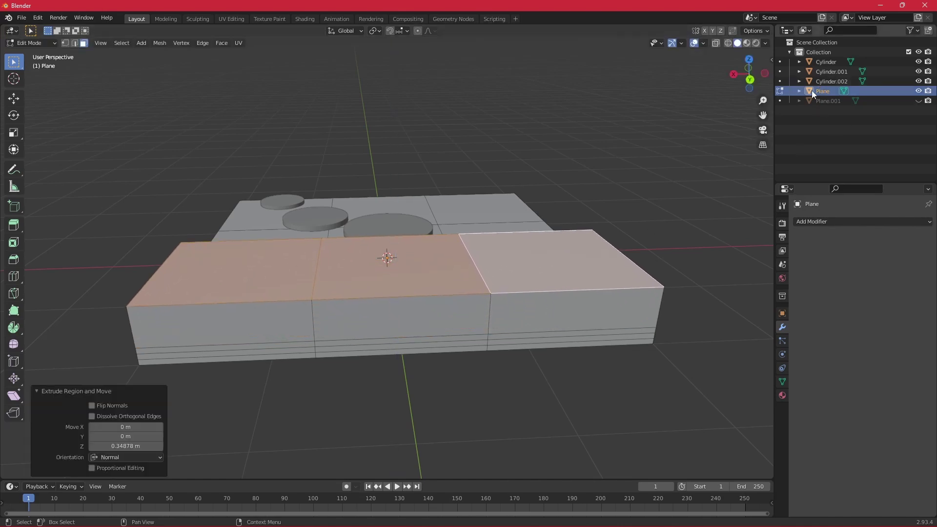
# Unhide Plane.001 and lower the extruded step along Z
pyautogui.click(918, 100)
pyautogui.moveTo(317, 264); pyautogui.dragTo(434, 259, button='middle')
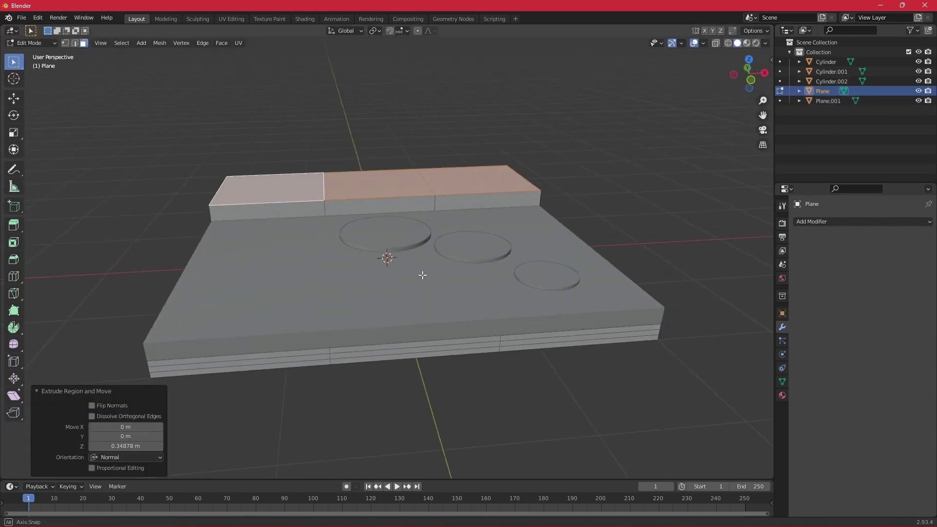
pyautogui.press('g')
pyautogui.press('z')
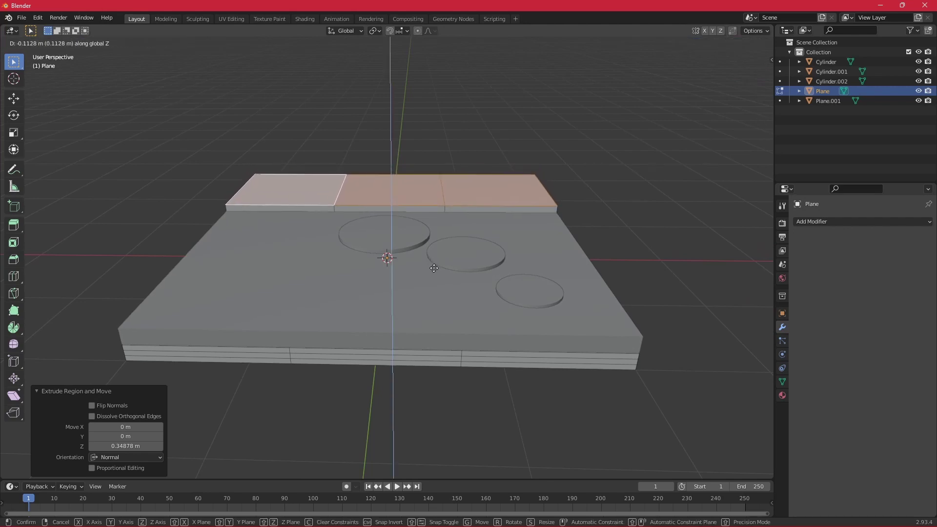
pyautogui.click(434, 270)
pyautogui.moveTo(434, 271)
pyautogui.mouseDown(button='middle')
pyautogui.moveTo(654, 250)
pyautogui.moveTo(249, 242)
pyautogui.moveTo(59, 118)
pyautogui.mouseUp(button='middle')
# Select Plane.001 and scale it down along Y
pyautogui.press('Tab')
pyautogui.click(469, 285)
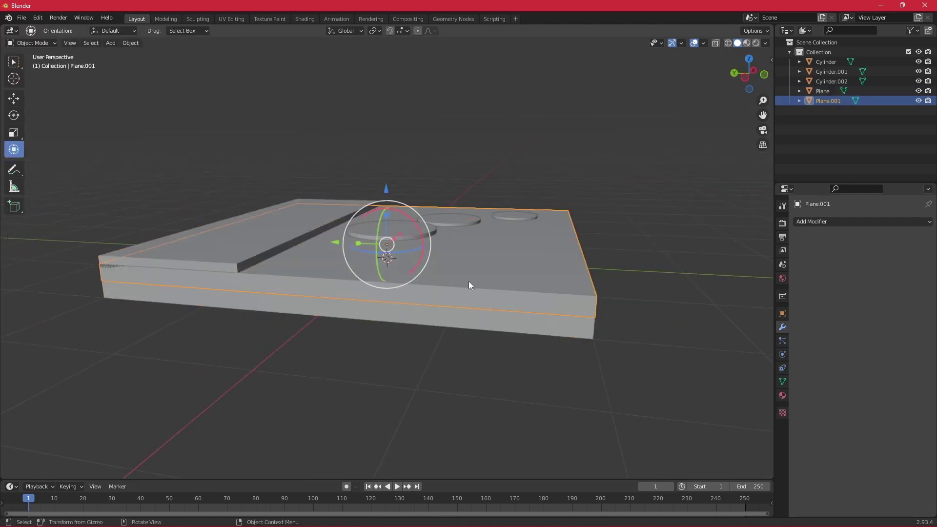
pyautogui.press('Tab')
pyautogui.moveTo(171, 323); pyautogui.dragTo(232, 312, button='middle')
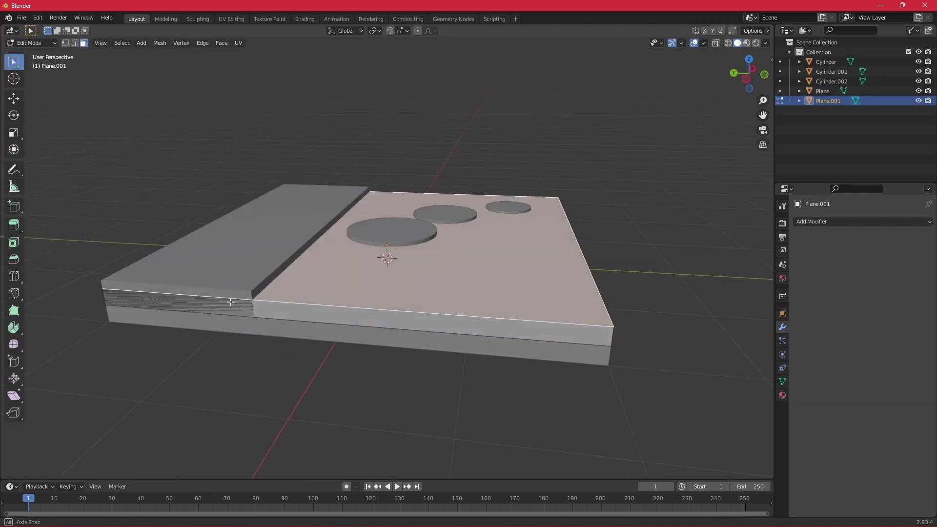
pyautogui.press('Tab')
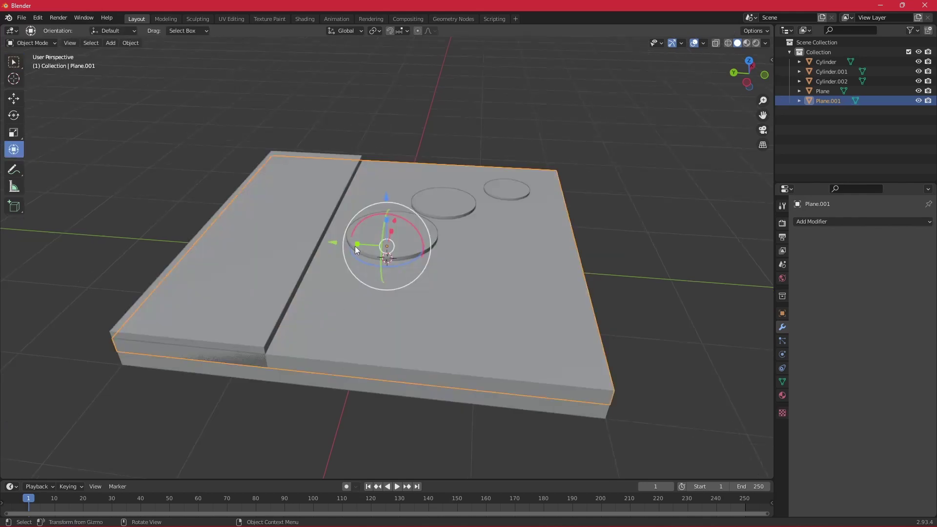
pyautogui.press('s')
pyautogui.press('y')
pyautogui.click(364, 251)
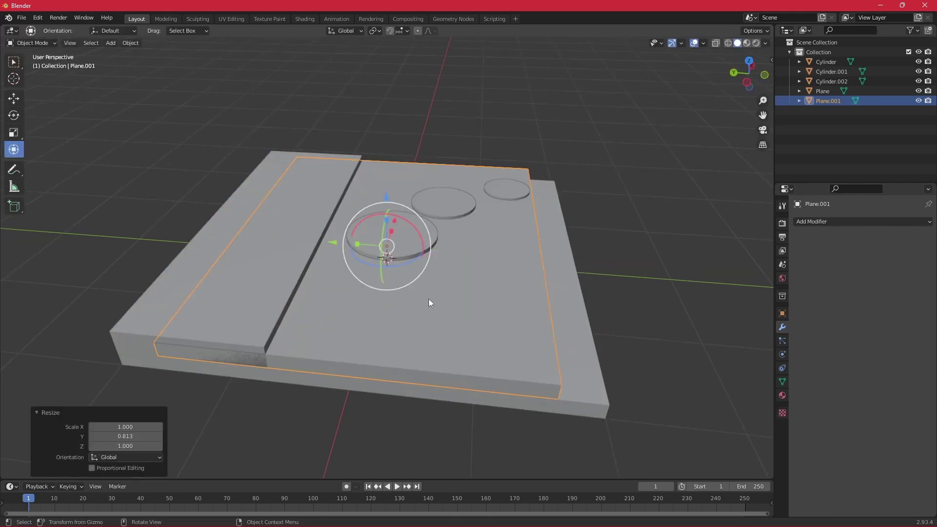
# Slide Plane.001 along Y so a narrow groove remains beside the step
pyautogui.moveTo(336, 243); pyautogui.dragTo(349, 255)
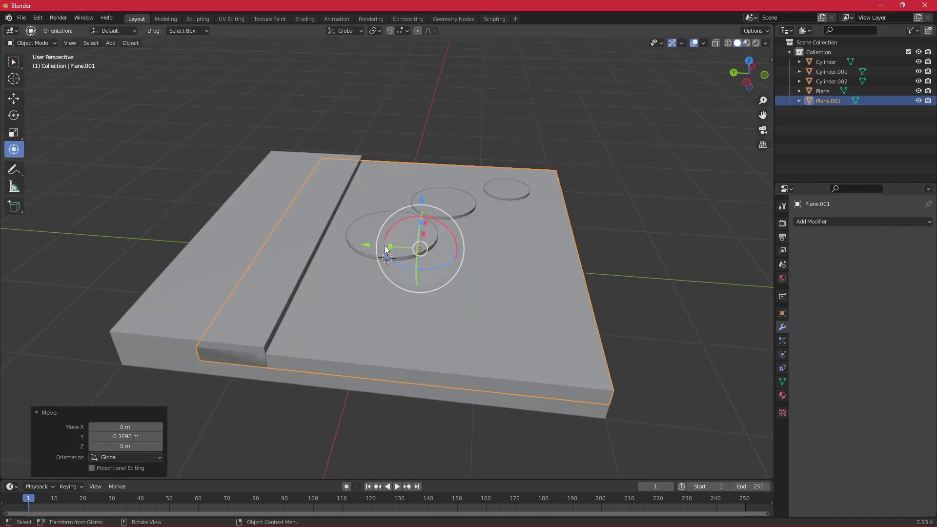
pyautogui.hotkey('ctrl', 'z')
pyautogui.press('g')
pyautogui.press('y')
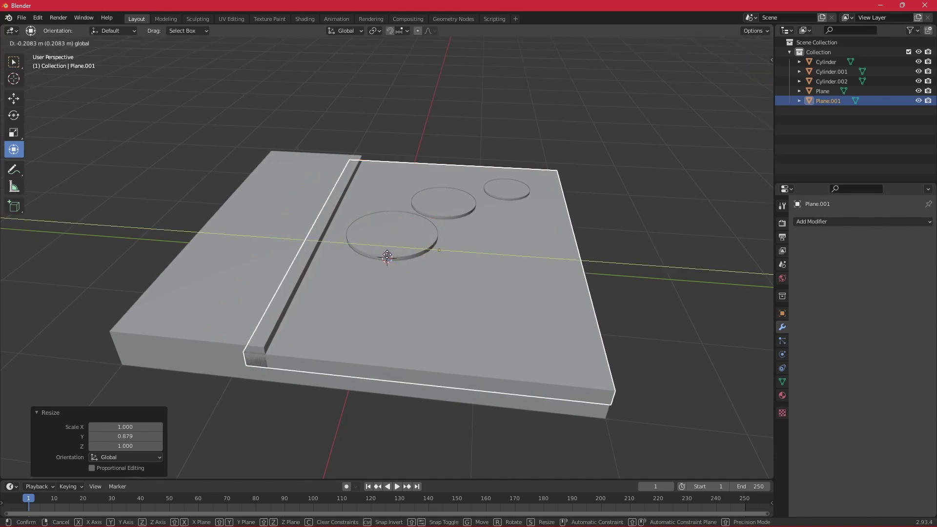
pyautogui.press('Escape')
pyautogui.press('g')
pyautogui.press('y')
pyautogui.press('Escape')
pyautogui.press('g')
pyautogui.press('y')
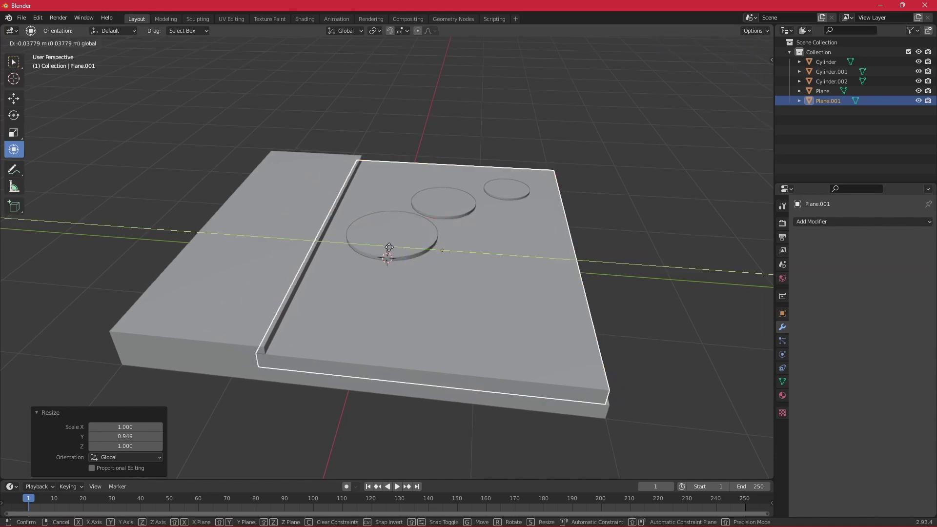
pyautogui.click(420, 293)
pyautogui.moveTo(426, 300)
pyautogui.mouseDown(button='middle')
pyautogui.moveTo(411, 271)
pyautogui.moveTo(441, 251)
pyautogui.moveTo(318, 162)
pyautogui.moveTo(314, 140)
pyautogui.moveTo(358, 184)
pyautogui.mouseUp(button='middle')
# Add a new cube and raise it along Z
pyautogui.hotkey('shift', 'a')
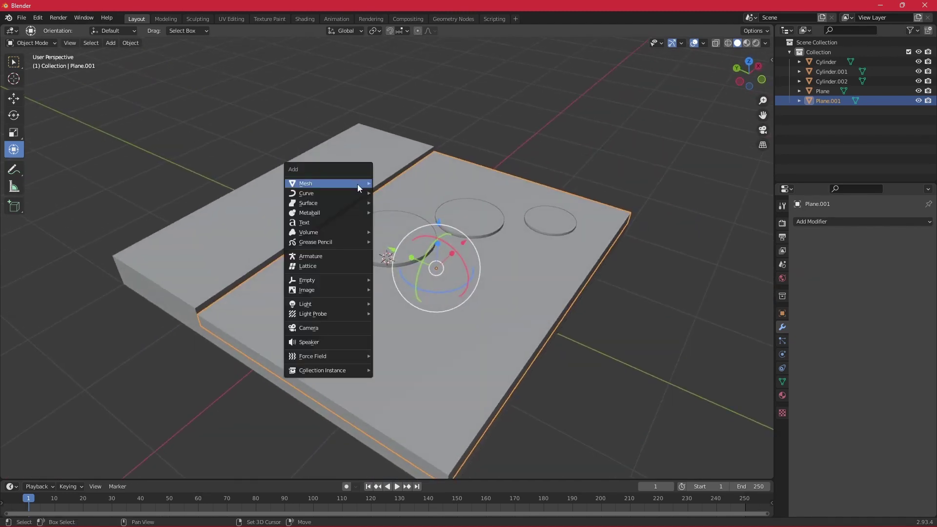
pyautogui.moveTo(329, 183)
pyautogui.click(390, 192)
pyautogui.press('g')
pyautogui.press('z')
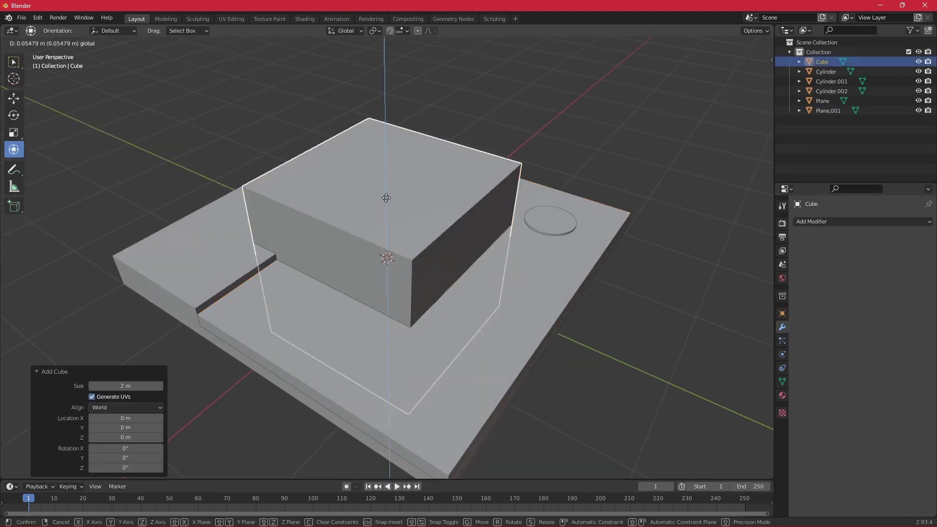
pyautogui.click(380, 103)
# Shift the cube along Y, then thin it along Y and flatten it along Z
pyautogui.press('g')
pyautogui.press('y')
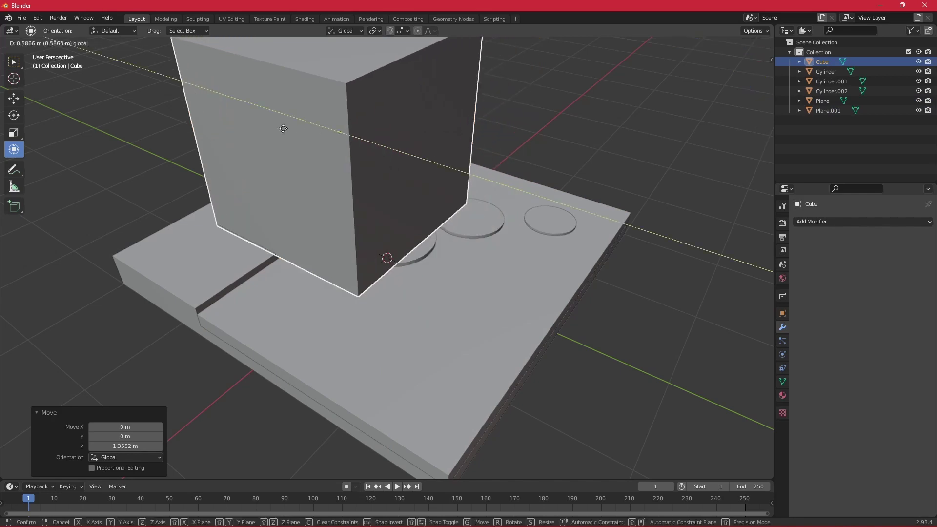
pyautogui.click(292, 120)
pyautogui.press('s')
pyautogui.press('y')
pyautogui.click(302, 110)
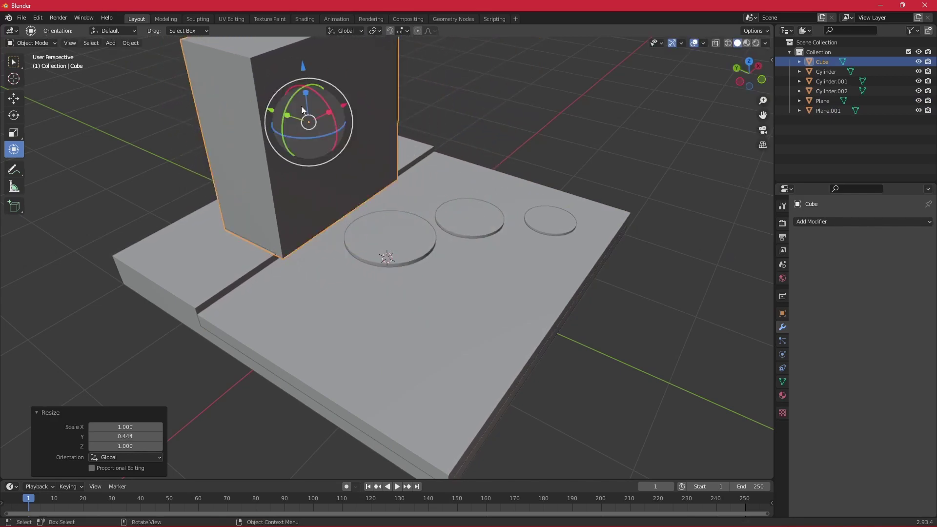
pyautogui.press('s')
pyautogui.press('z')
pyautogui.click(287, 109)
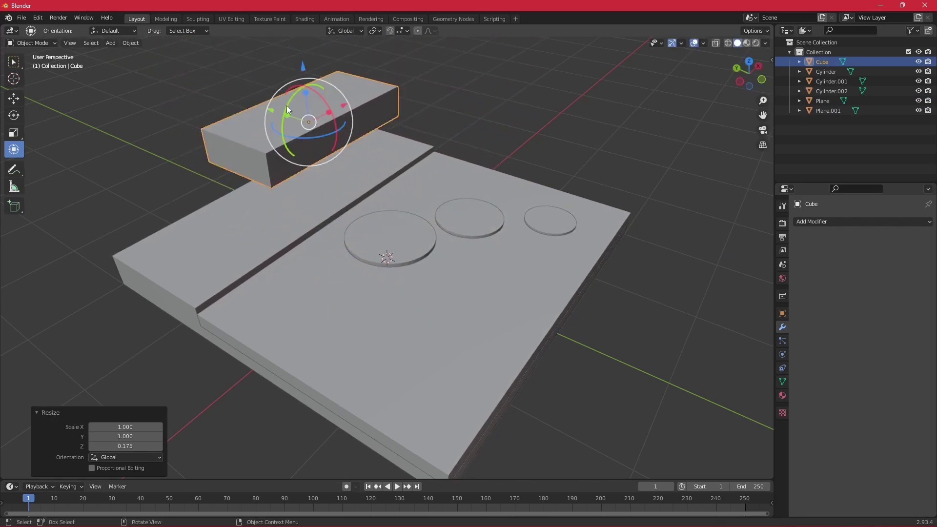
# Lower the cube onto the base and shift it along Y
pyautogui.press('g')
pyautogui.press('z')
pyautogui.click(293, 141)
pyautogui.moveTo(415, 139)
pyautogui.mouseDown(button='middle')
pyautogui.moveTo(272, 110)
pyautogui.moveTo(443, 168)
pyautogui.mouseUp(button='middle')
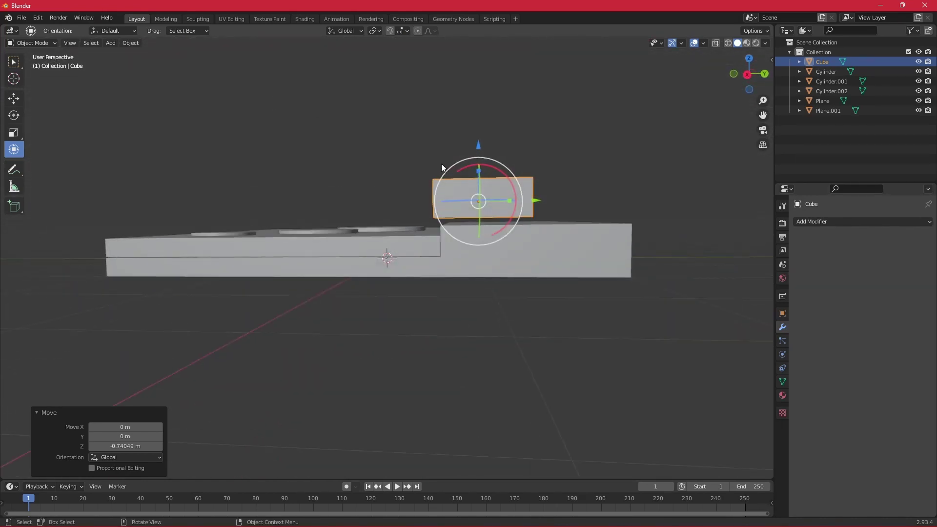
pyautogui.press('g')
pyautogui.rightClick(542, 209)
pyautogui.press('g')
pyautogui.press('y')
pyautogui.click(605, 210)
# Adjust the cube's position along Y and X on the base
pyautogui.moveTo(605, 209)
pyautogui.mouseDown(button='middle')
pyautogui.moveTo(671, 214)
pyautogui.moveTo(605, 206)
pyautogui.moveTo(422, 234)
pyautogui.moveTo(253, 230)
pyautogui.moveTo(561, 219)
pyautogui.mouseUp(button='middle')
pyautogui.press('g')
pyautogui.press('y')
pyautogui.click(605, 205)
pyautogui.press('s')
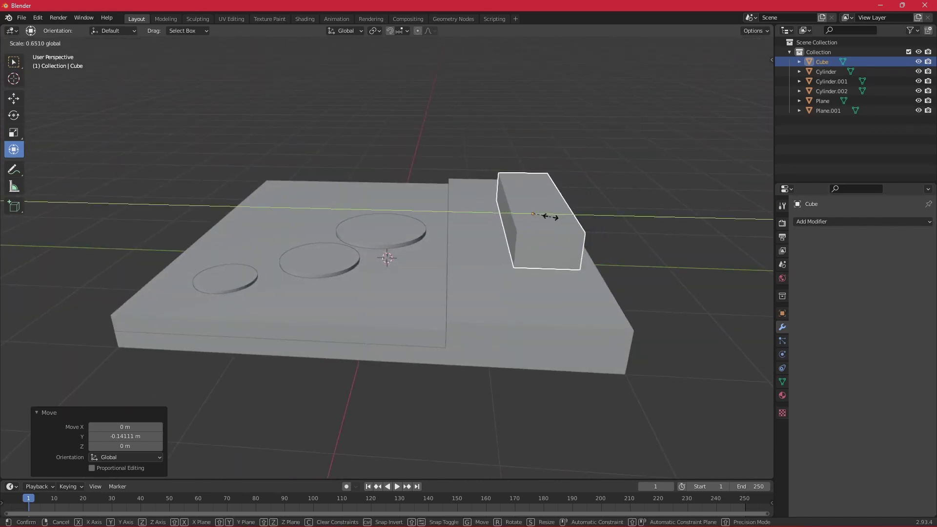
pyautogui.rightClick(550, 216)
pyautogui.press('g')
pyautogui.press('y')
pyautogui.click(591, 267)
pyautogui.moveTo(591, 267)
pyautogui.mouseDown(button='middle')
pyautogui.moveTo(599, 177)
pyautogui.moveTo(502, 162)
pyautogui.mouseUp(button='middle')
pyautogui.press('g')
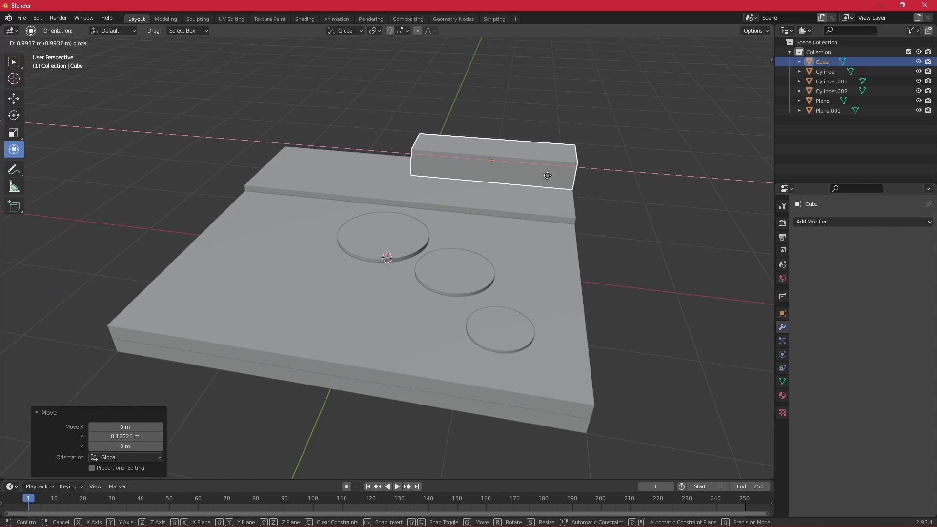
pyautogui.click(547, 175)
# Stretch the cube along Y into a longer rectangular block
pyautogui.moveTo(661, 226)
pyautogui.mouseDown(button='middle')
pyautogui.moveTo(571, 221)
pyautogui.moveTo(582, 247)
pyautogui.mouseUp(button='middle')
pyautogui.press('s')
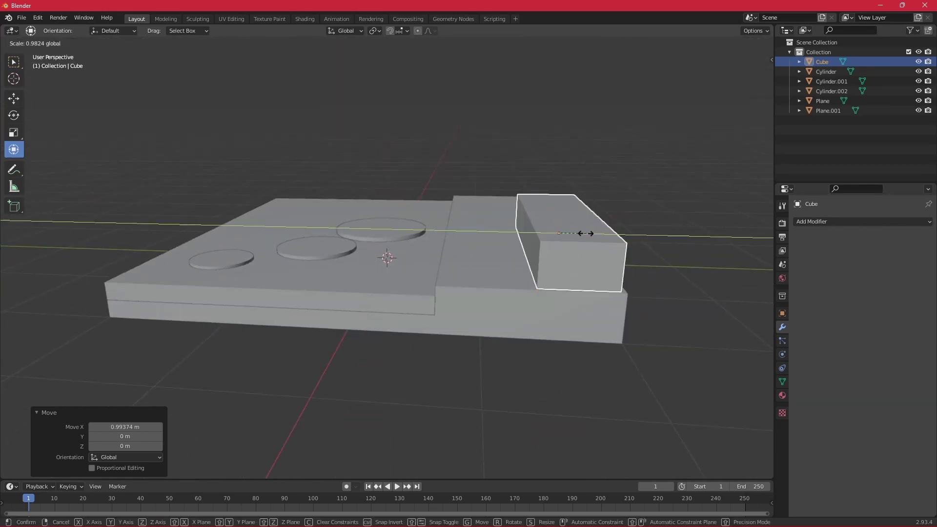
pyautogui.press('y')
pyautogui.click(600, 249)
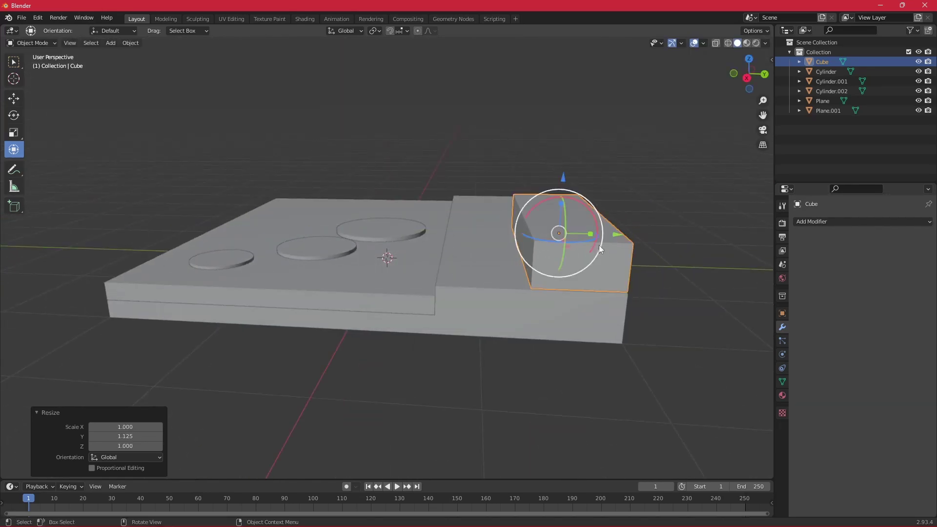
pyautogui.press('s')
pyautogui.press('z')
pyautogui.press('Escape')
# Raise the block about 0.112 m onto the back step and check it in Right view
pyautogui.press('g')
pyautogui.press('z')
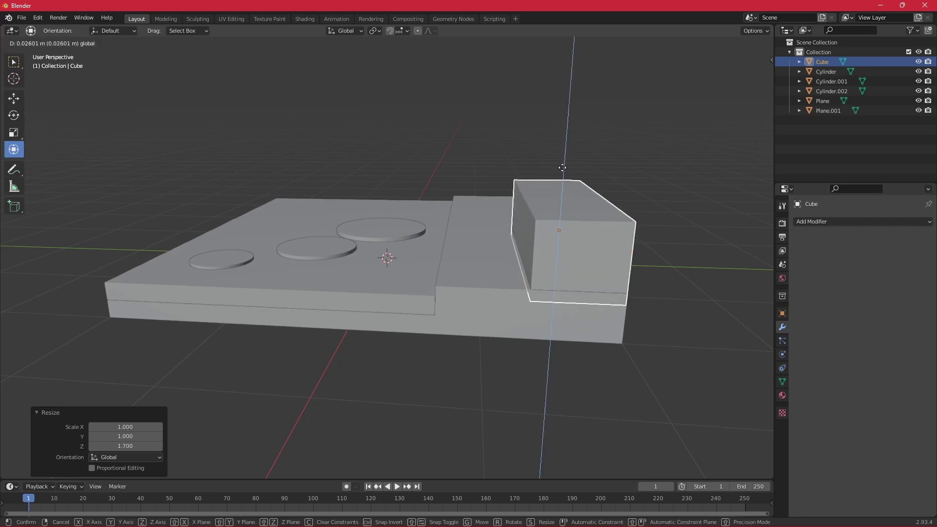
pyautogui.click(561, 156)
pyautogui.click(746, 78)
pyautogui.press('g')
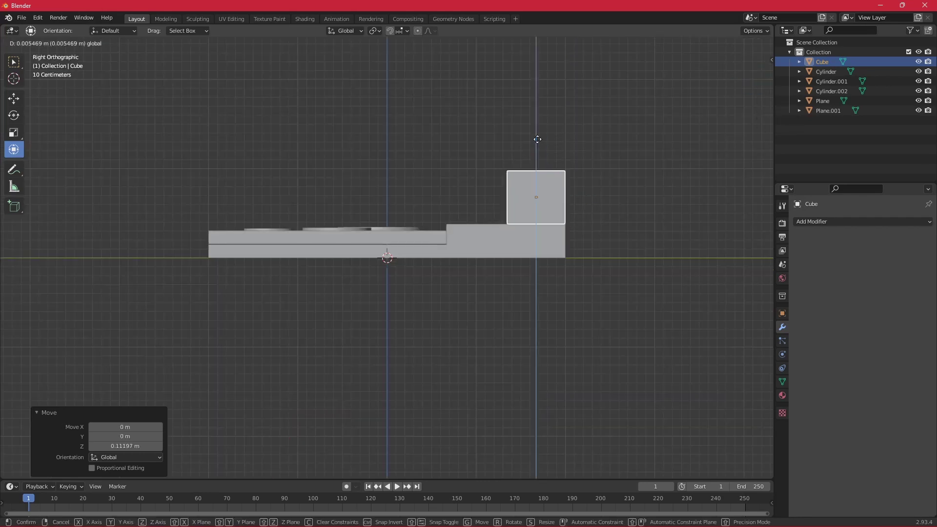
pyautogui.press('Escape')
pyautogui.moveTo(561, 265)
pyautogui.mouseDown(button='middle')
pyautogui.moveTo(491, 290)
pyautogui.moveTo(730, 289)
pyautogui.moveTo(506, 287)
pyautogui.moveTo(543, 307)
pyautogui.moveTo(619, 292)
pyautogui.moveTo(574, 284)
pyautogui.mouseUp(button='middle')
# Subdivide all faces of the cube block in Edit Mode
pyautogui.click(575, 180)
pyautogui.press('Tab')
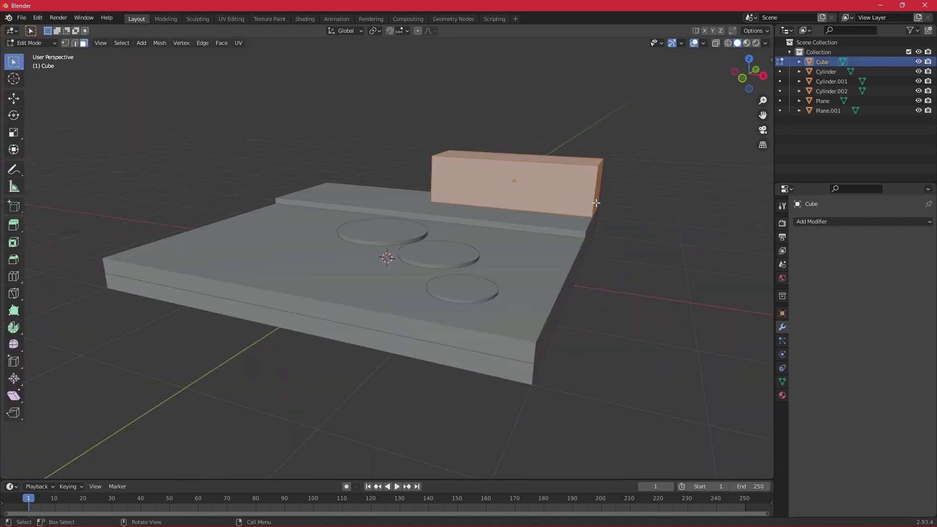
pyautogui.rightClick(569, 160)
pyautogui.click(541, 161)
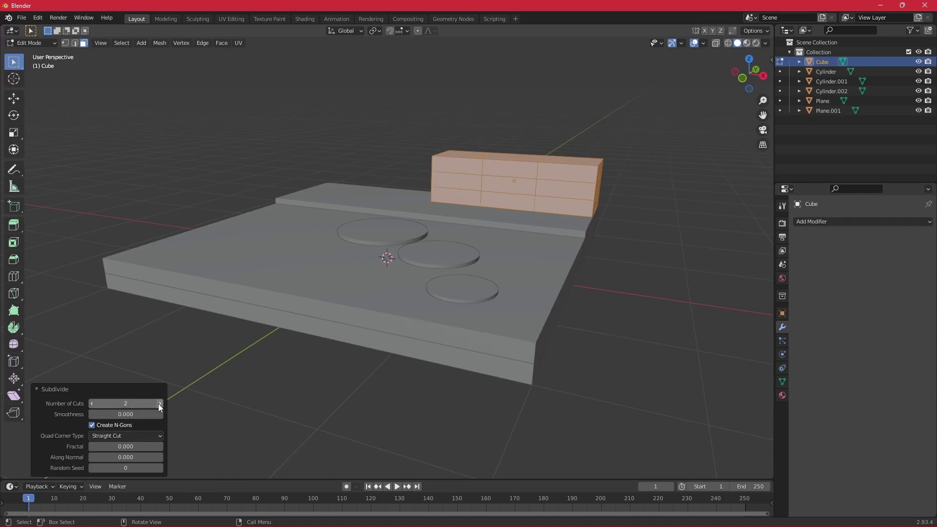
# Extrude a side face of the block outward to lengthen it
pyautogui.click(601, 199)
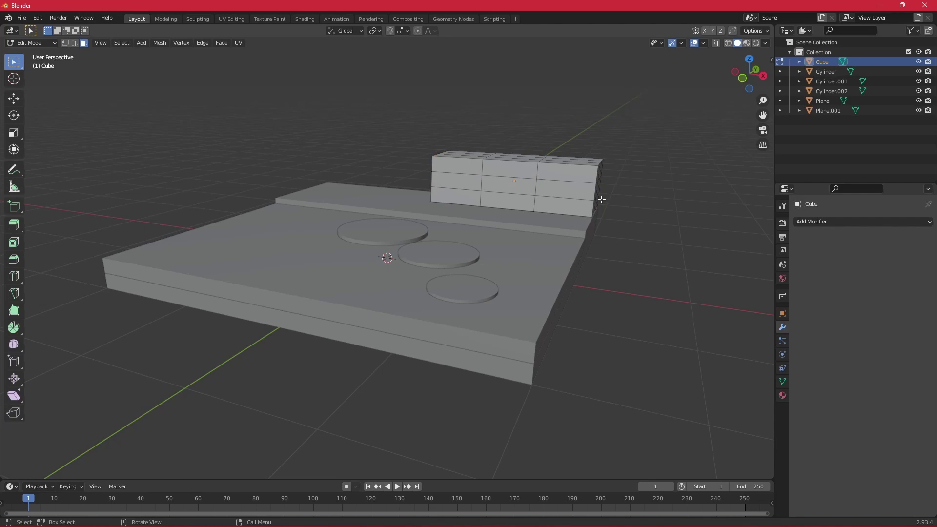
pyautogui.keyDown('shift'); pyautogui.click(572, 189); pyautogui.keyUp('shift')
pyautogui.moveTo(623, 218); pyautogui.dragTo(559, 222, button='middle')
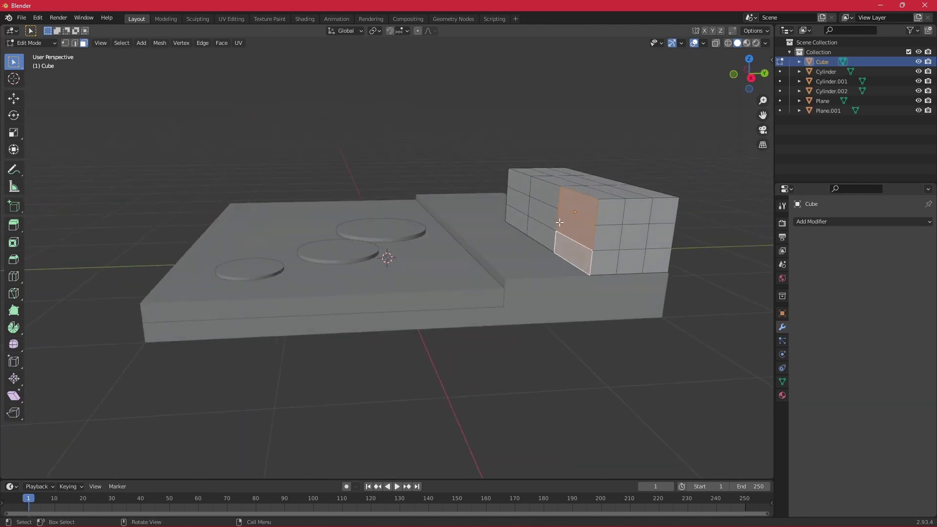
pyautogui.press('e')
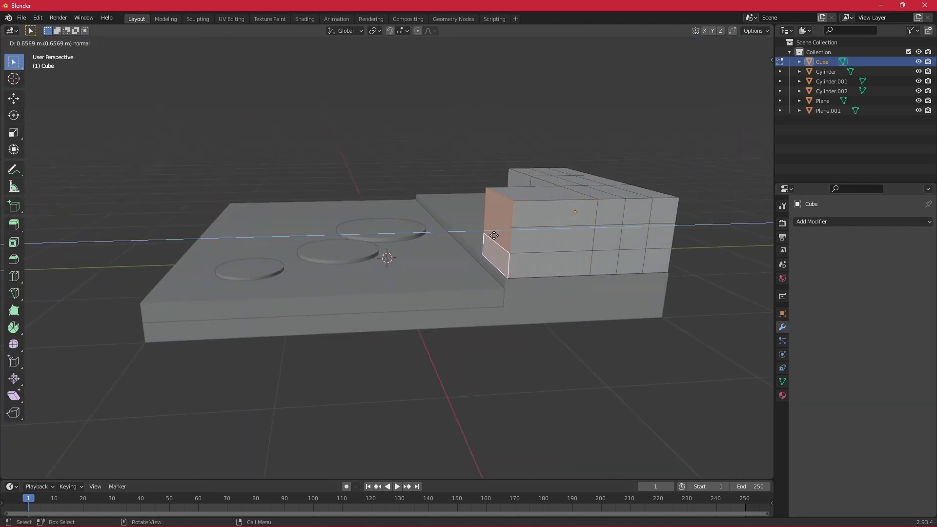
pyautogui.click(492, 236)
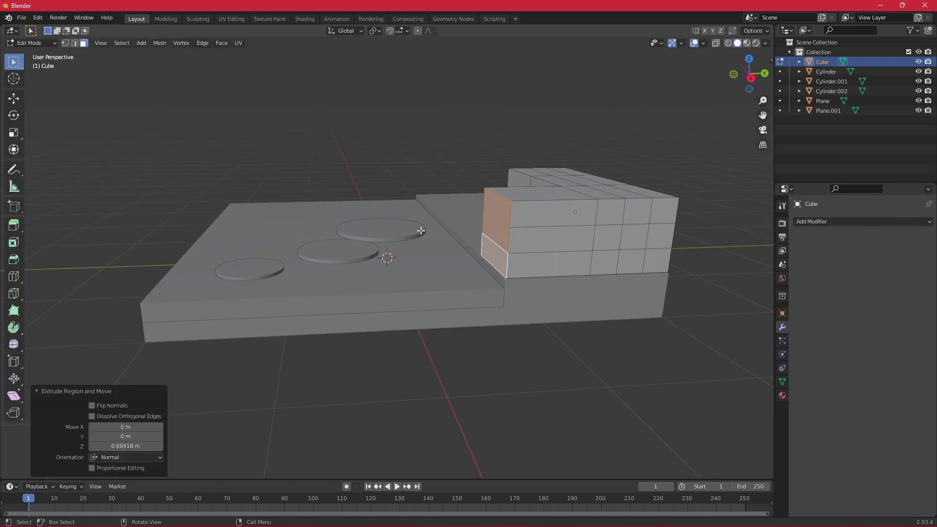
pyautogui.moveTo(492, 236)
pyautogui.mouseDown(button='middle')
pyautogui.moveTo(392, 217)
pyautogui.moveTo(602, 239)
pyautogui.moveTo(636, 227)
pyautogui.moveTo(606, 225)
pyautogui.moveTo(606, 245)
pyautogui.mouseUp(button='middle')
# Extrude the lower front faces outward into a bottom step and a second step
pyautogui.click(362, 172)
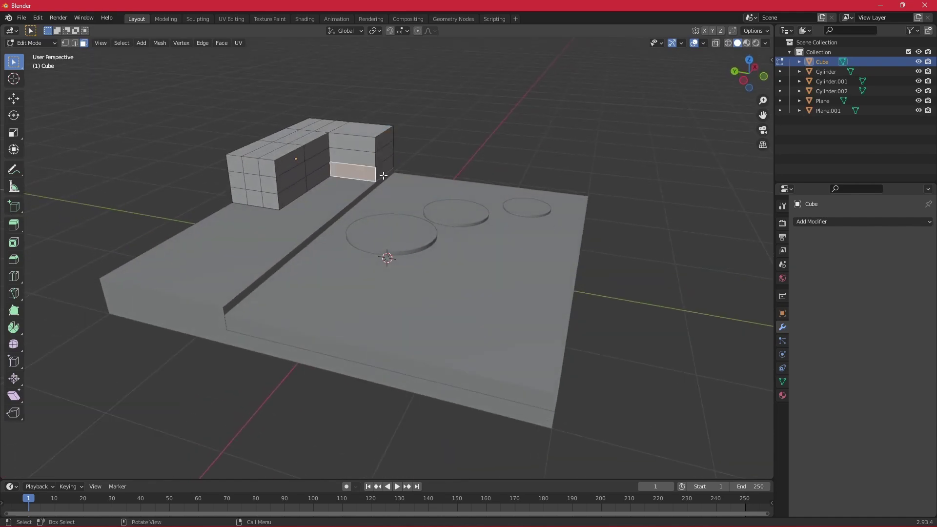
pyautogui.press('e')
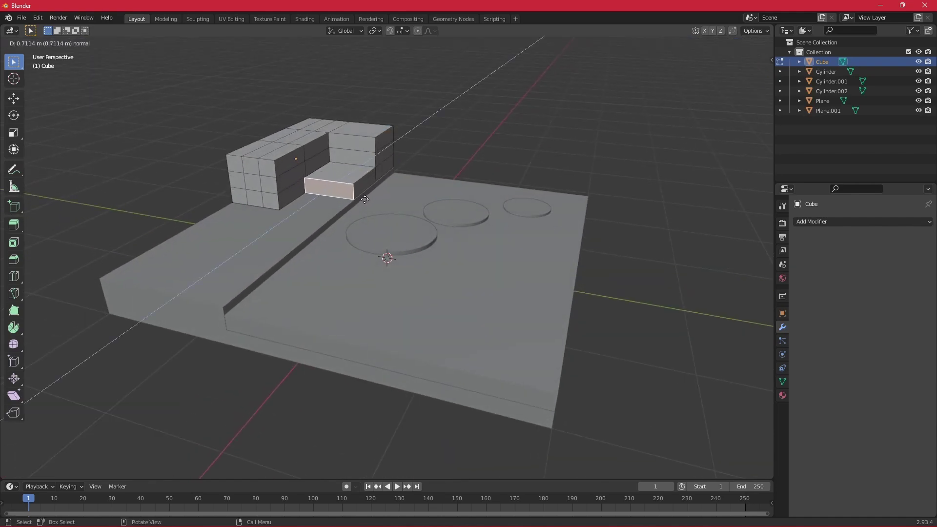
pyautogui.click(363, 202)
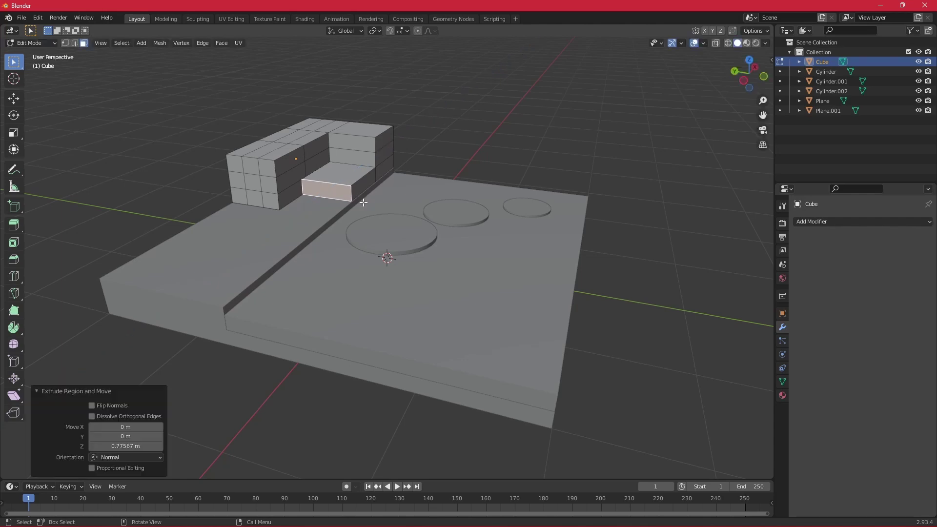
pyautogui.click(356, 159)
pyautogui.press('e')
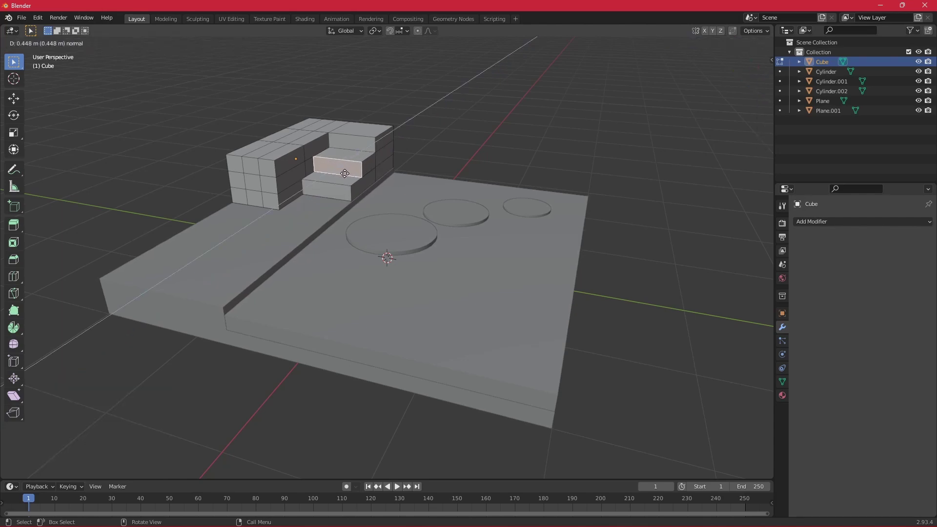
pyautogui.click(351, 164)
pyautogui.press('e')
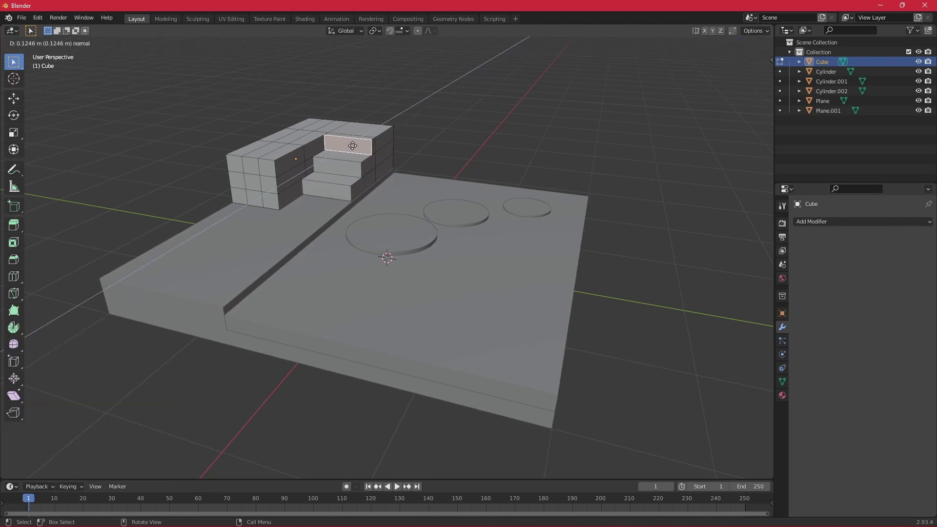
pyautogui.click(352, 146)
pyautogui.moveTo(481, 165)
pyautogui.mouseDown(button='middle')
pyautogui.moveTo(396, 177)
pyautogui.moveTo(414, 173)
pyautogui.mouseUp(button='middle')
# Push the lower step's riser face back along X
pyautogui.click(488, 160)
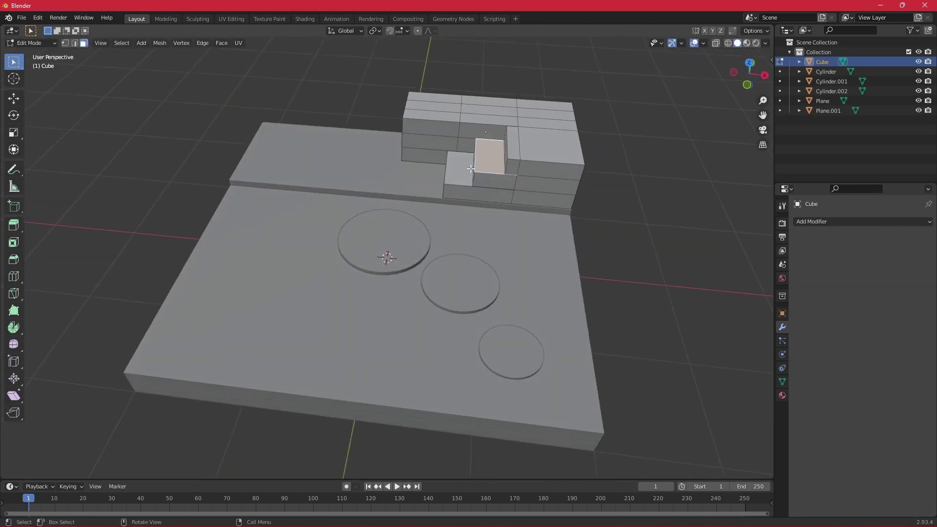
pyautogui.moveTo(471, 168)
pyautogui.mouseDown(button='middle')
pyautogui.moveTo(523, 168)
pyautogui.moveTo(415, 147)
pyautogui.mouseUp(button='middle')
pyautogui.click(415, 146)
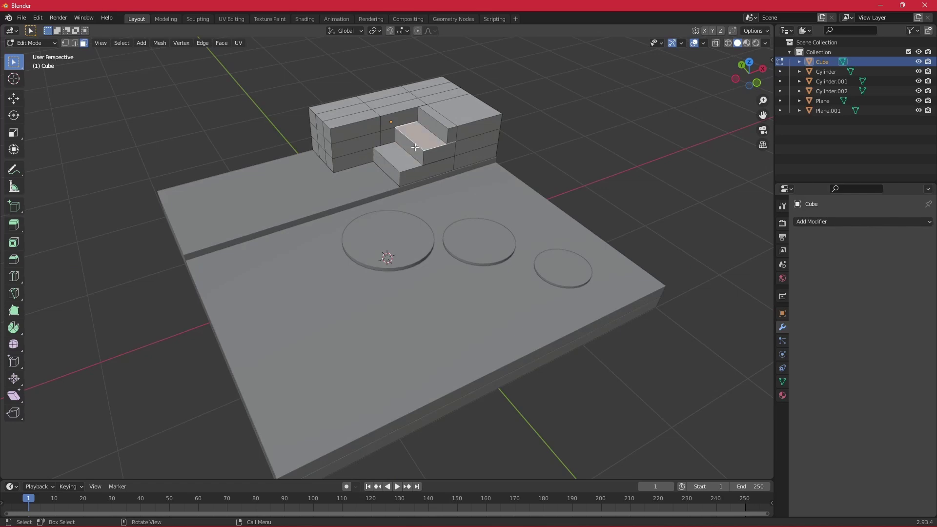
pyautogui.press('g')
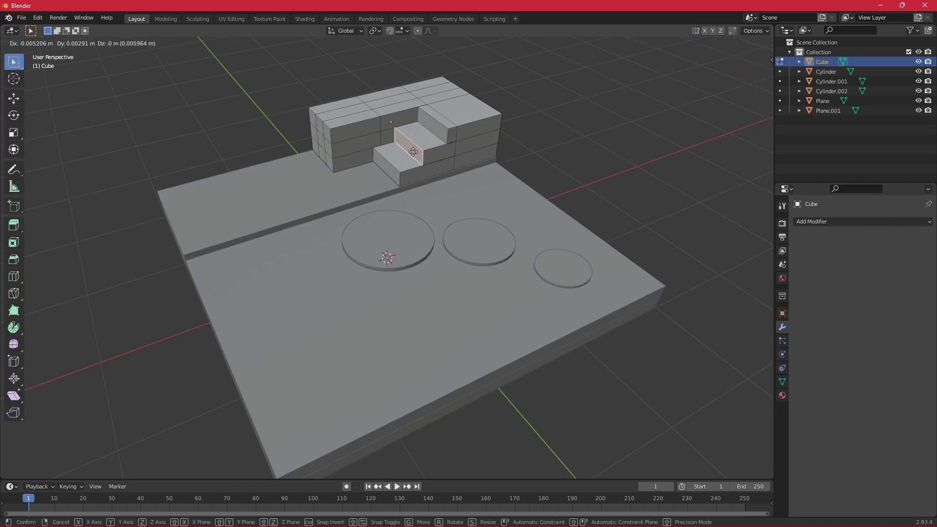
pyautogui.press('x')
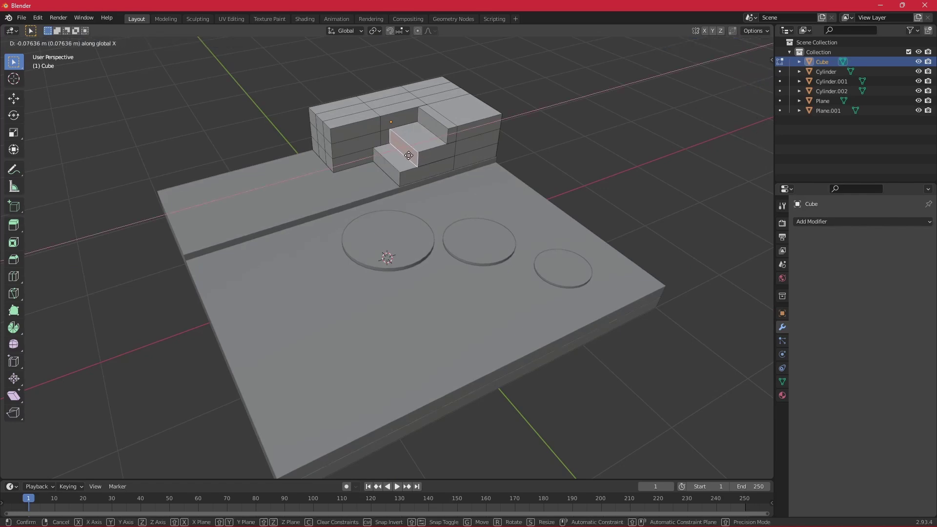
pyautogui.click(409, 155)
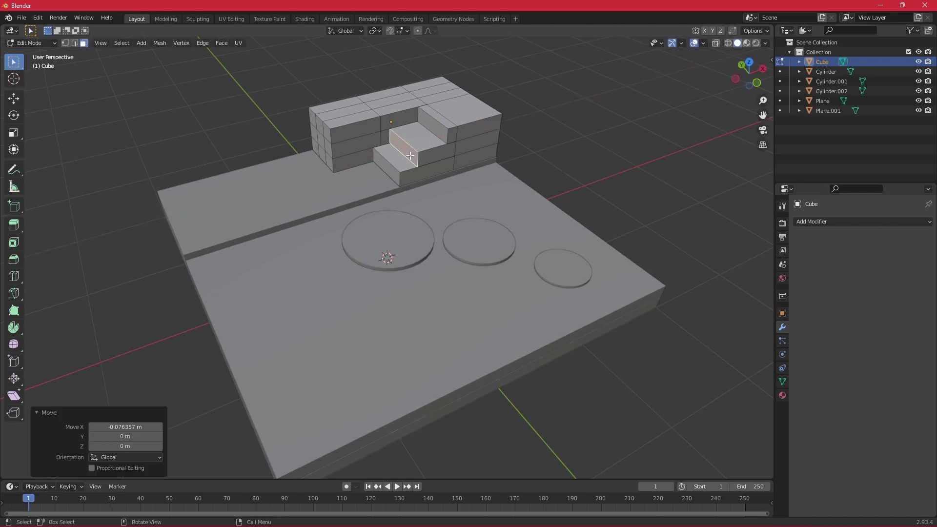
# Push the upper riser back −0.17 m along X and return to Object Mode
pyautogui.click(445, 130)
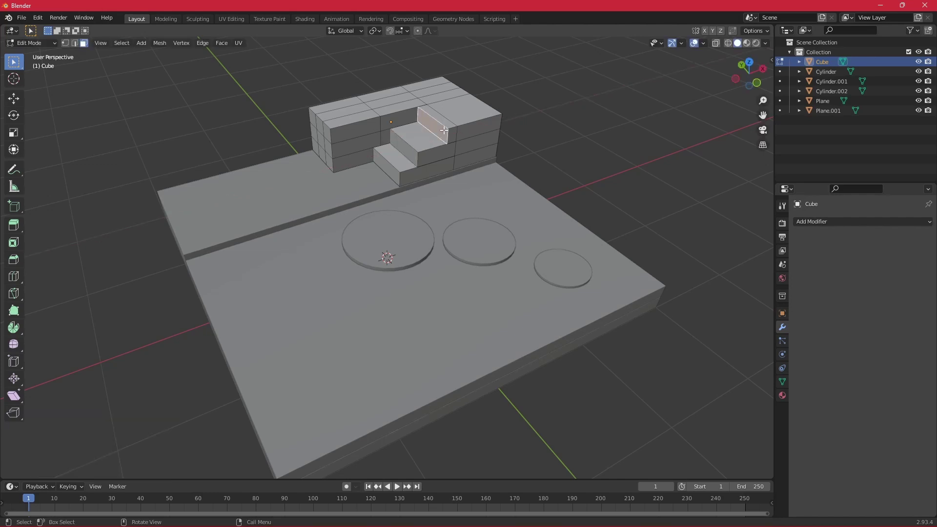
pyautogui.press('g')
pyautogui.press('x')
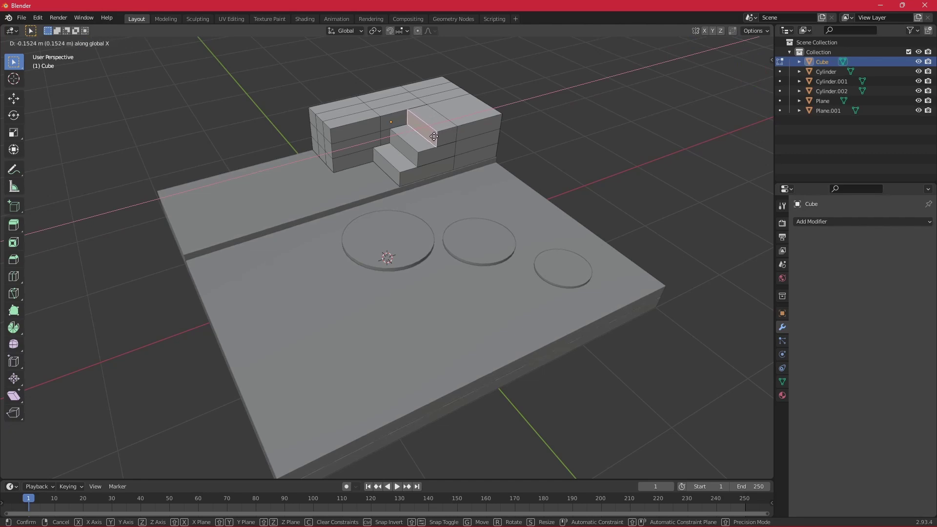
pyautogui.click(433, 138)
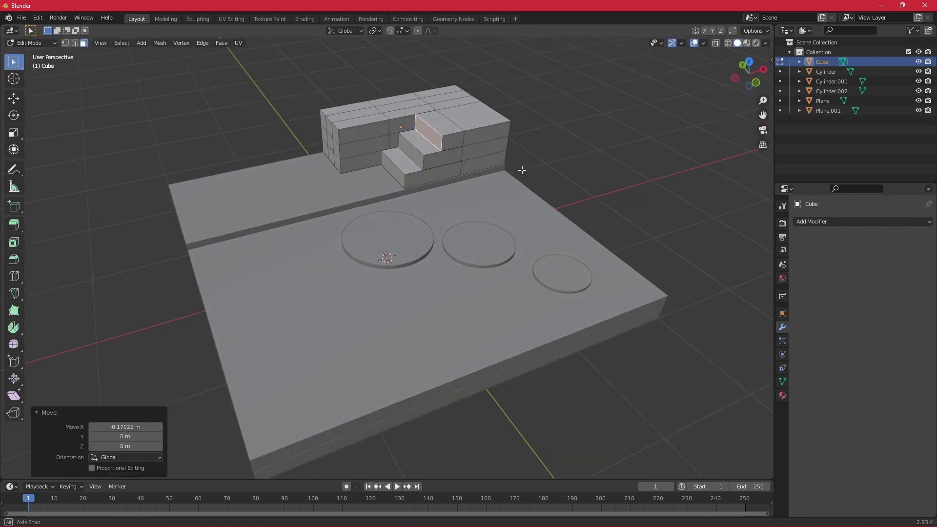
pyautogui.moveTo(520, 171)
pyautogui.mouseDown(button='middle')
pyautogui.moveTo(499, 141)
pyautogui.moveTo(439, 159)
pyautogui.moveTo(485, 168)
pyautogui.mouseUp(button='middle')
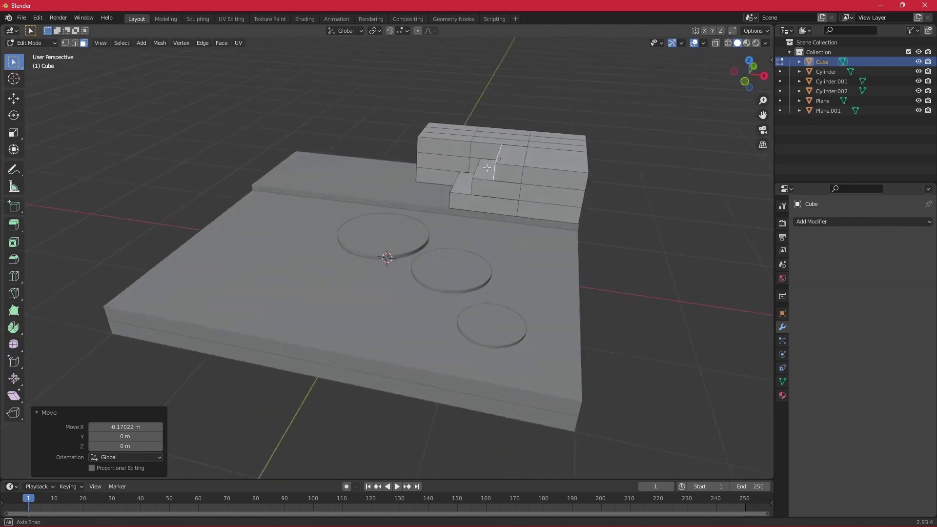
pyautogui.press('Tab')
pyautogui.moveTo(578, 219)
pyautogui.mouseDown(button='middle')
pyautogui.moveTo(676, 207)
pyautogui.moveTo(318, 189)
pyautogui.mouseUp(button='middle')
pyautogui.hotkey('shift', 'a')
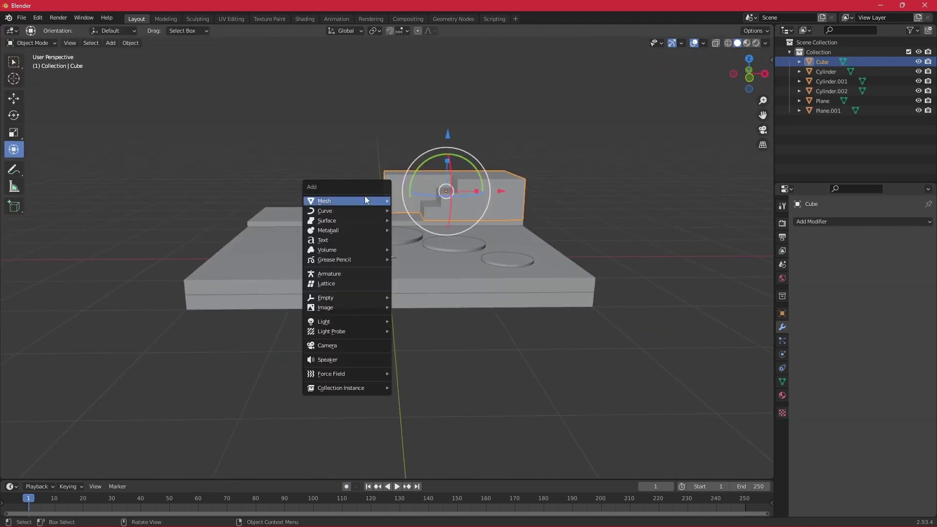
# Add a plane, rotate it 90° about X to stand upright, and move it along Y
pyautogui.click(395, 197)
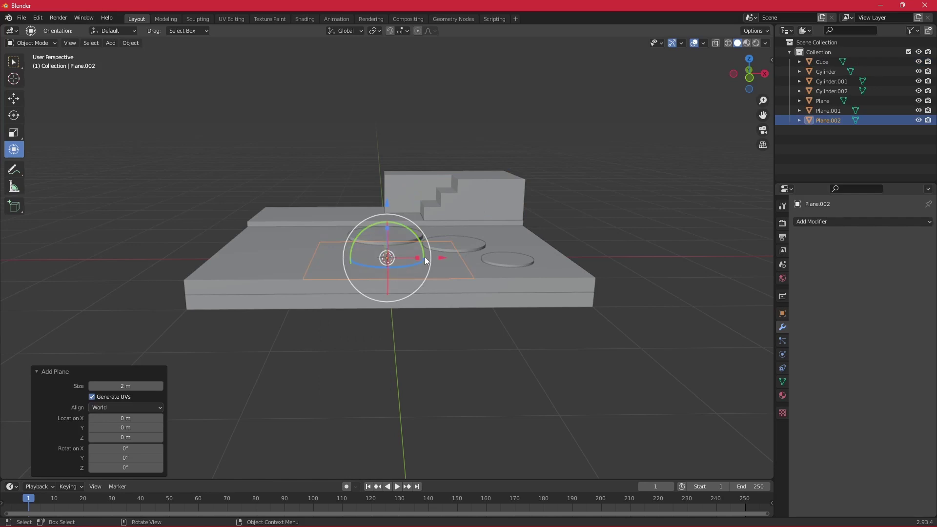
pyautogui.moveTo(424, 257); pyautogui.dragTo(425, 256)
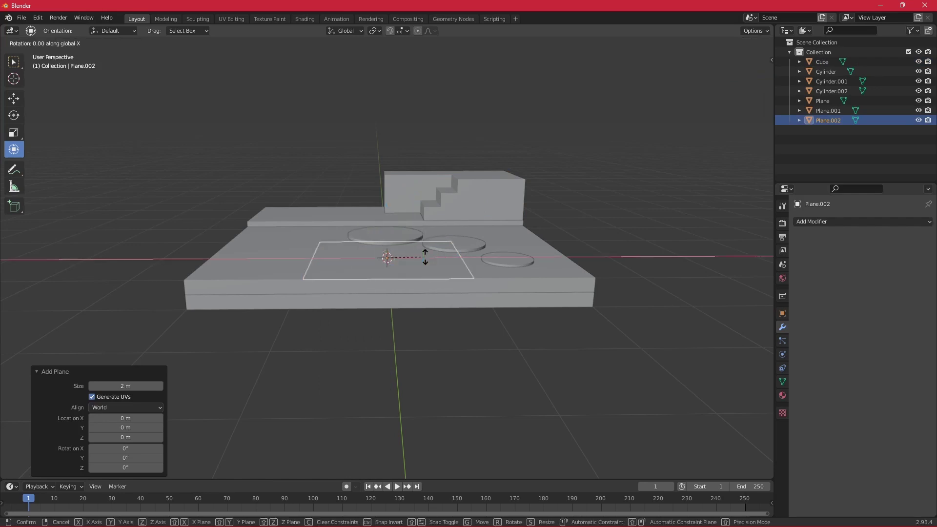
pyautogui.write('90')
pyautogui.press('Return')
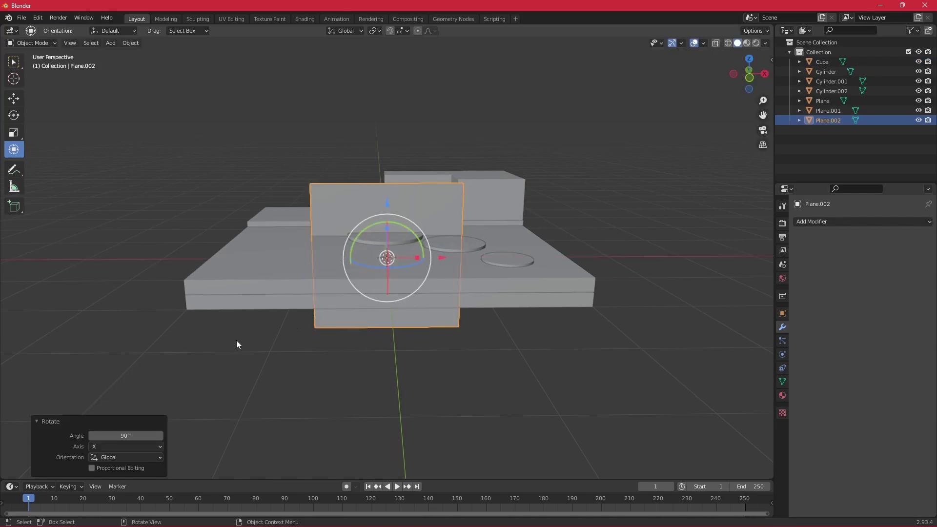
pyautogui.moveTo(236, 345); pyautogui.dragTo(360, 349, button='middle')
pyautogui.press('g')
pyautogui.press('y')
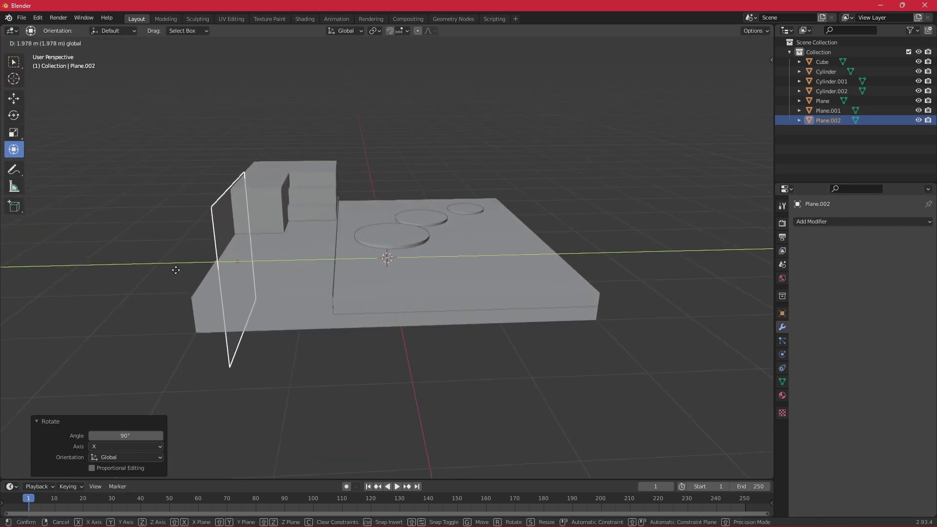
pyautogui.click(163, 267)
# Slide the upright plane to the base's back edge, lift it, and shift it along X
pyautogui.moveTo(163, 268)
pyautogui.mouseDown(button='middle')
pyautogui.moveTo(274, 318)
pyautogui.moveTo(282, 305)
pyautogui.mouseUp(button='middle')
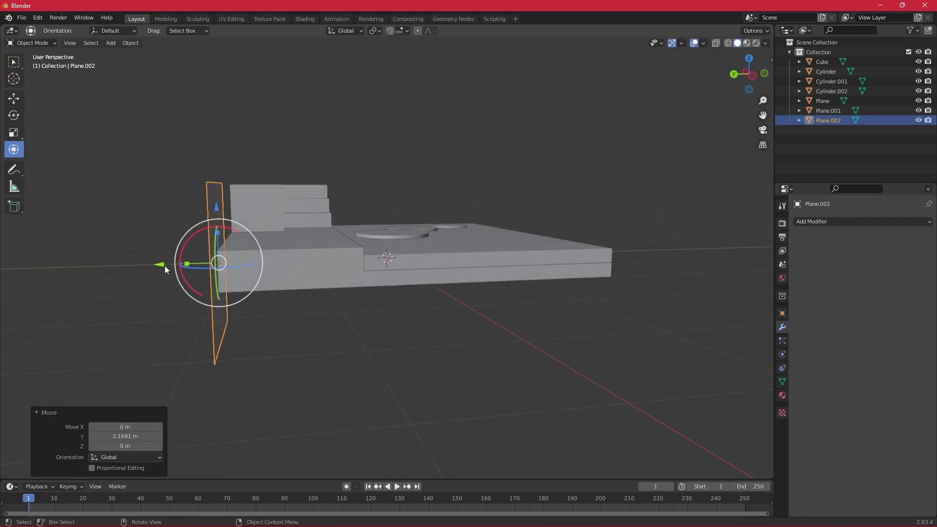
pyautogui.moveTo(165, 265); pyautogui.dragTo(180, 269)
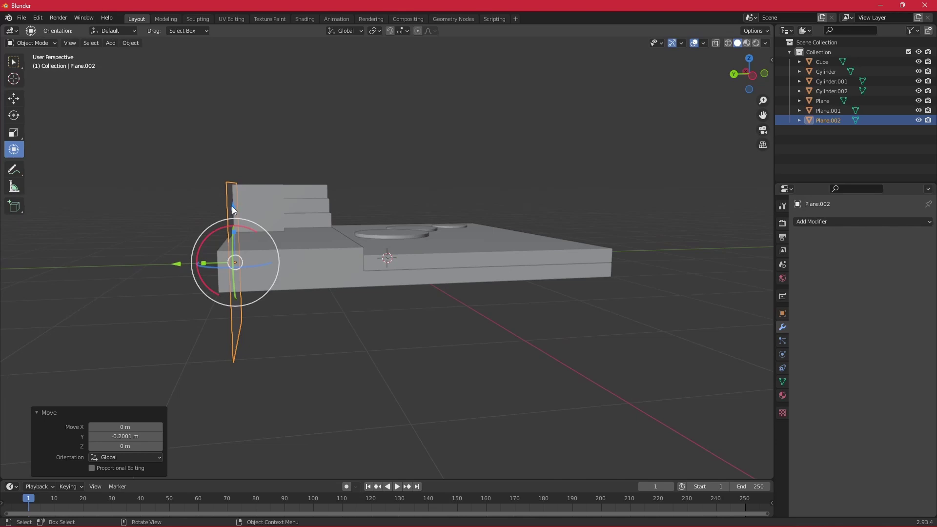
pyautogui.moveTo(232, 209); pyautogui.dragTo(236, 99)
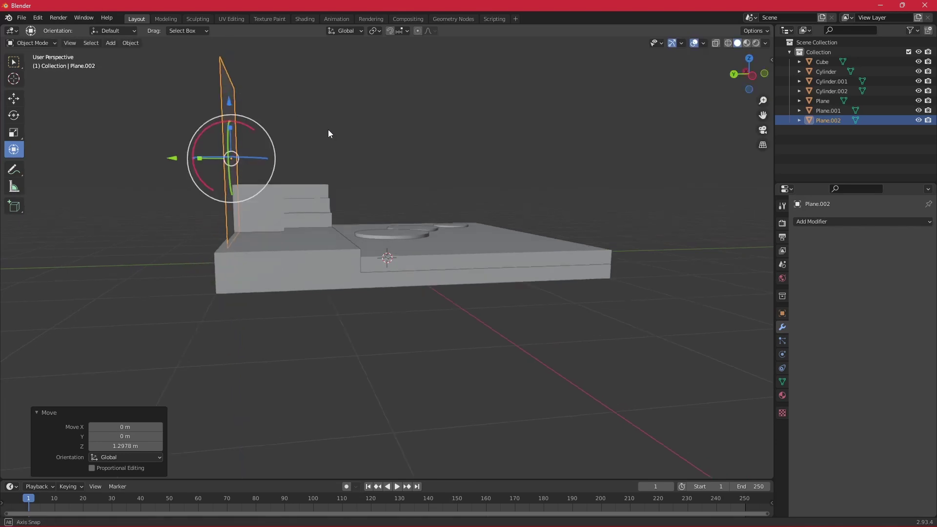
pyautogui.moveTo(328, 130)
pyautogui.mouseDown(button='middle')
pyautogui.moveTo(192, 156)
pyautogui.moveTo(230, 136)
pyautogui.mouseUp(button='middle')
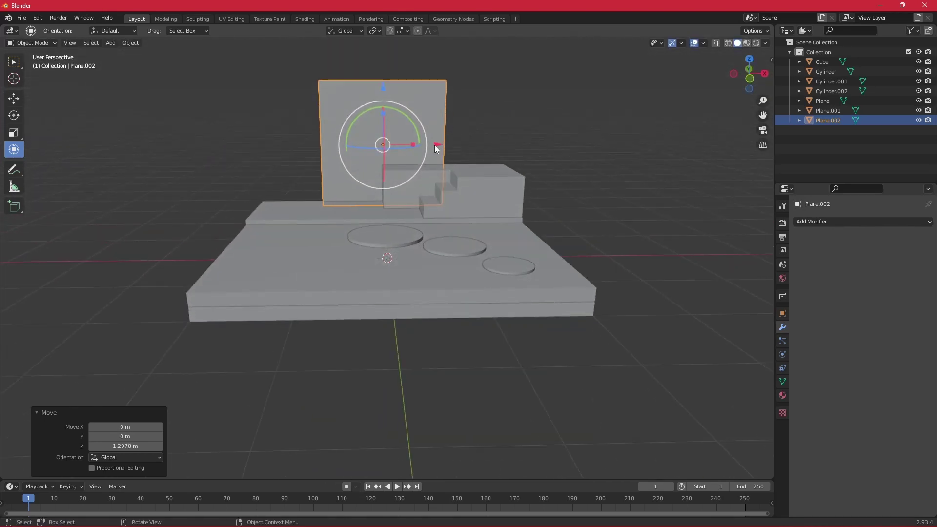
pyautogui.moveTo(435, 149); pyautogui.dragTo(378, 149)
pyautogui.moveTo(378, 149)
pyautogui.mouseDown(button='middle')
pyautogui.moveTo(519, 148)
pyautogui.moveTo(295, 140)
pyautogui.mouseUp(button='middle')
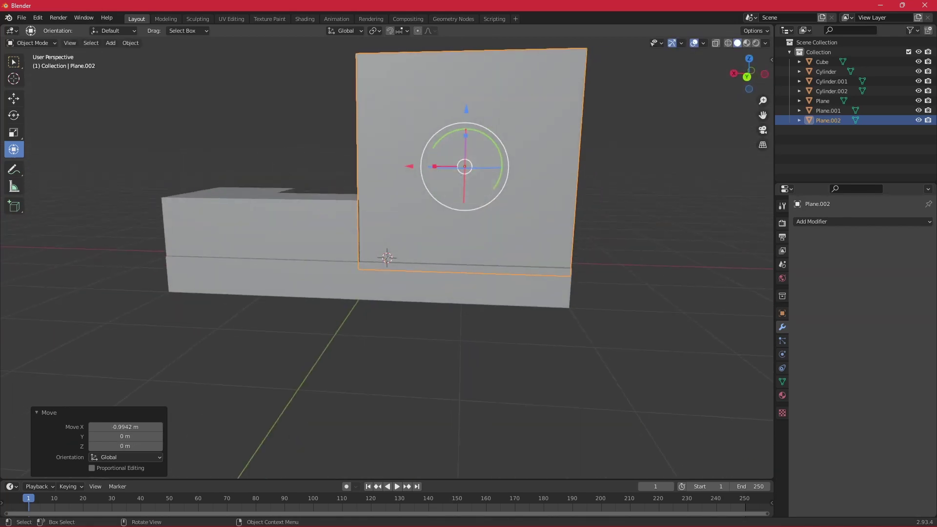
# Scale the back wall 2.54× along X and shift it 0.47 m along X
pyautogui.press('s')
pyautogui.press('x')
pyautogui.click(376, 172)
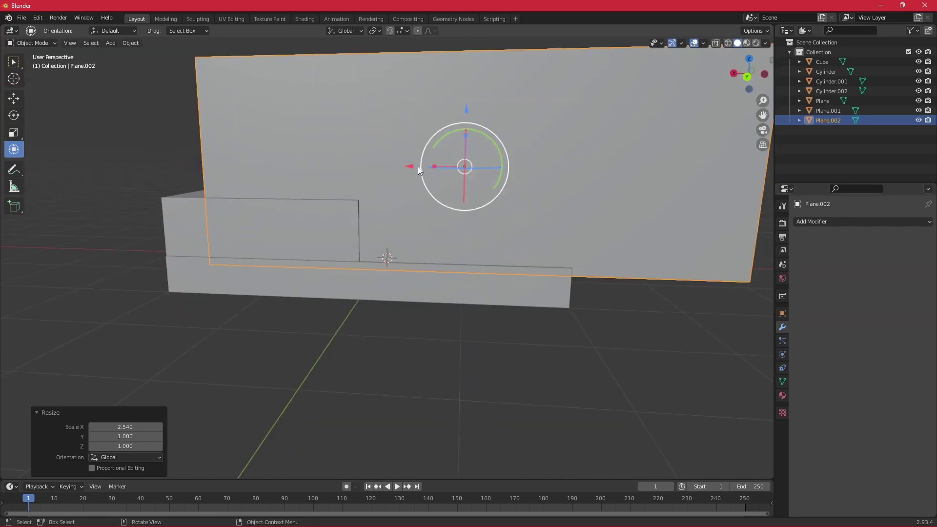
pyautogui.moveTo(418, 166); pyautogui.dragTo(356, 171)
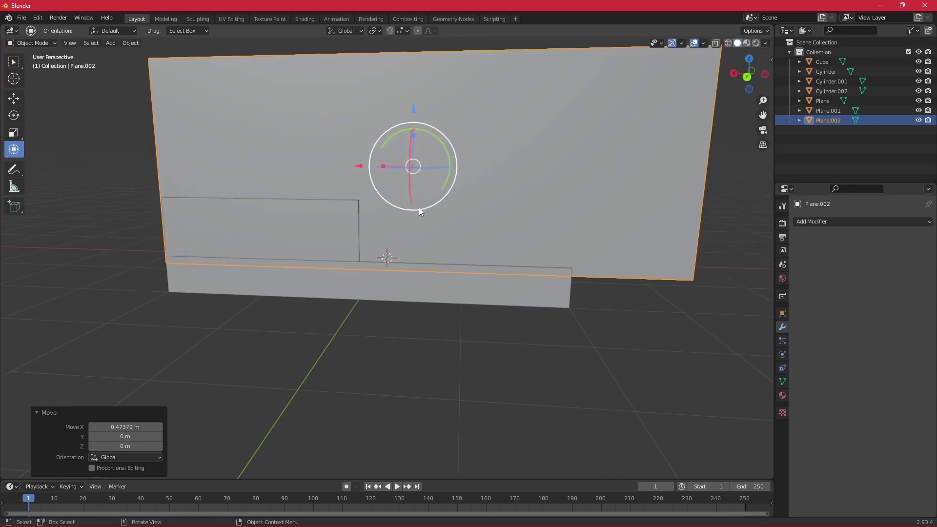
pyautogui.moveTo(418, 208)
pyautogui.mouseDown(button='middle')
pyautogui.moveTo(554, 221)
pyautogui.moveTo(649, 212)
pyautogui.mouseUp(button='middle')
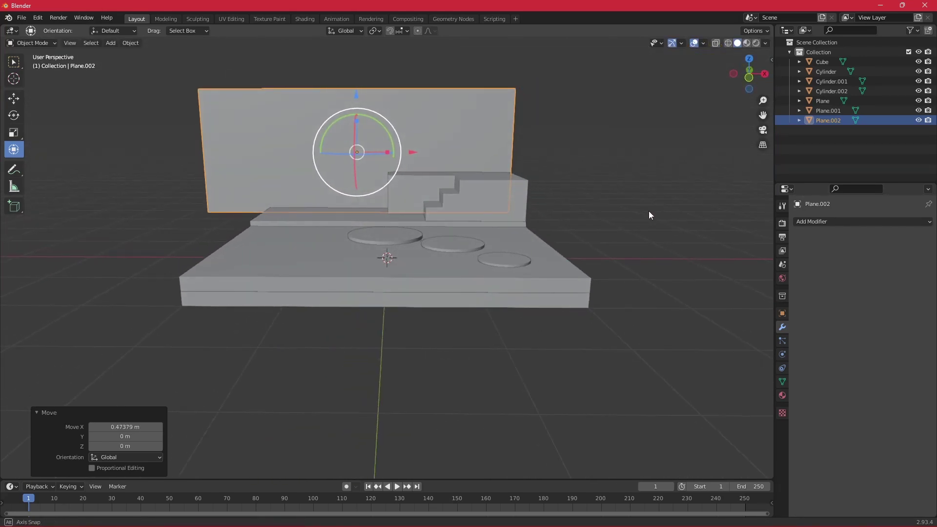
pyautogui.moveTo(233, 191)
pyautogui.mouseDown(button='middle')
pyautogui.moveTo(224, 179)
pyautogui.moveTo(306, 283)
pyautogui.mouseUp(button='middle')
pyautogui.hotkey('alt', 'a')
pyautogui.click(307, 287)
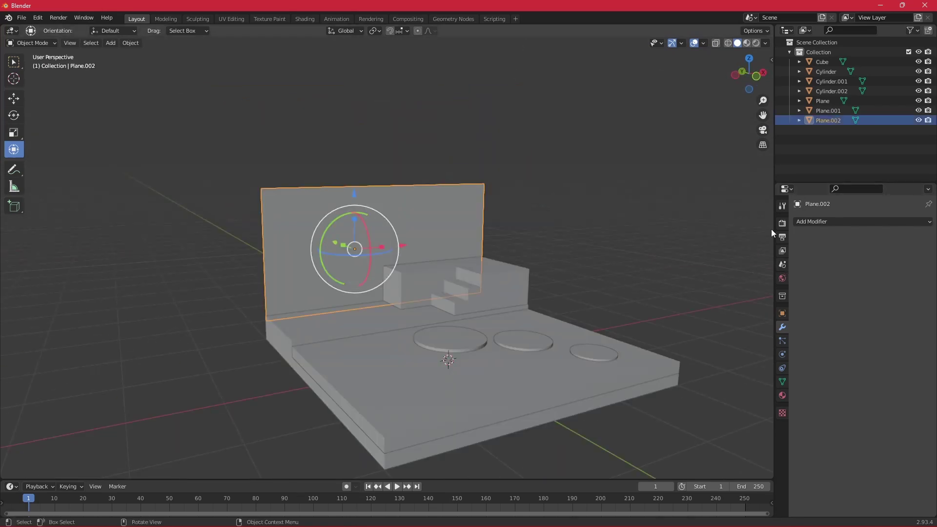
# Give Plane.002 a Solidify modifier with 2.52 m thickness and apply it
pyautogui.click(830, 221)
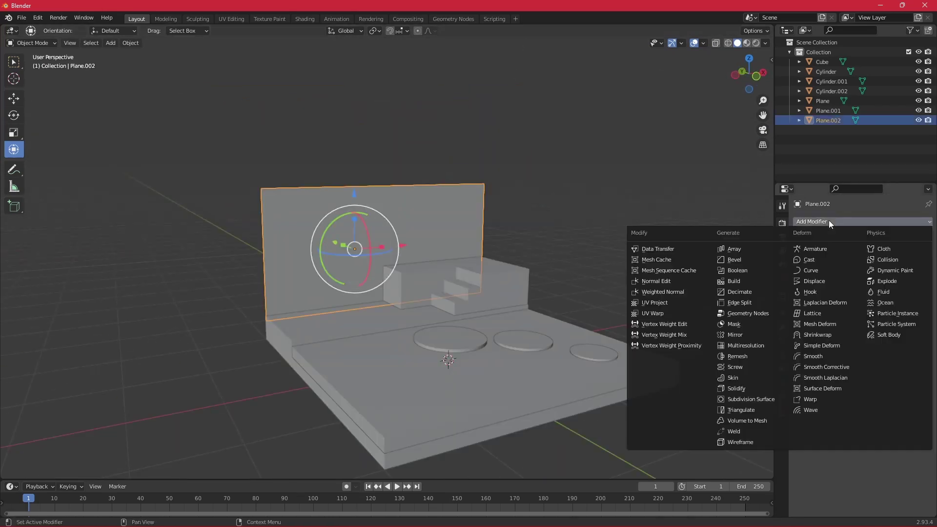
pyautogui.click(737, 389)
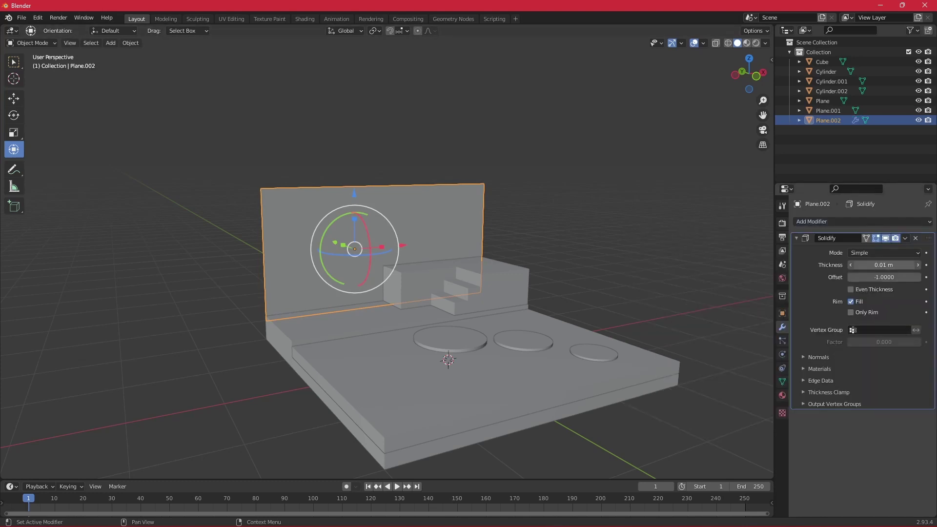
pyautogui.moveTo(883, 264)
pyautogui.mouseDown()
pyautogui.moveTo(917, 264)
pyautogui.moveTo(864, 265)
pyautogui.moveTo(886, 264)
pyautogui.moveTo(874, 265)
pyautogui.mouseUp()
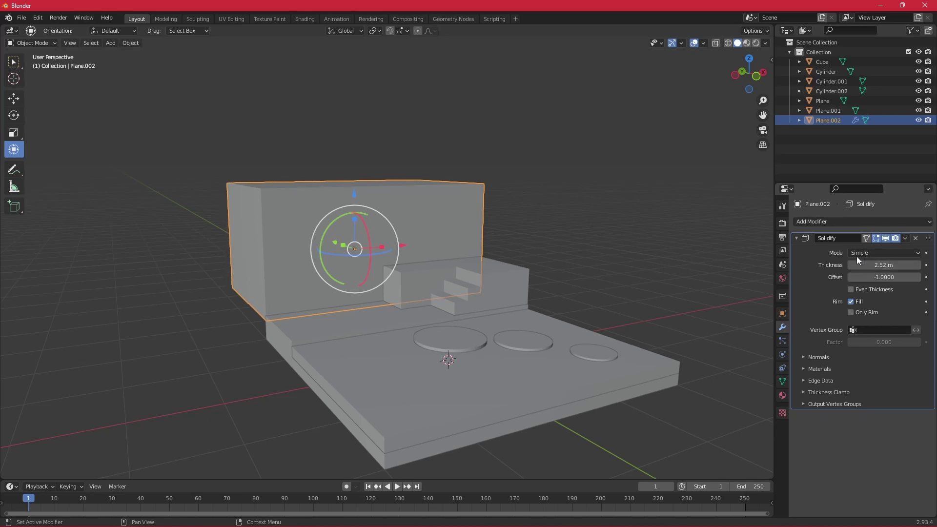
pyautogui.click(704, 245)
pyautogui.moveTo(694, 250)
pyautogui.mouseDown(button='middle')
pyautogui.moveTo(701, 239)
pyautogui.moveTo(622, 250)
pyautogui.mouseUp(button='middle')
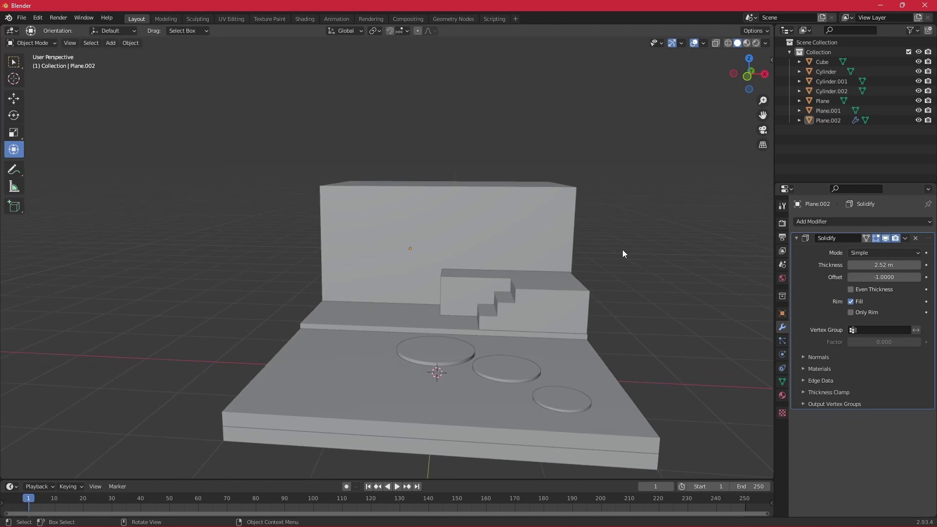
pyautogui.click(904, 238)
pyautogui.click(411, 239)
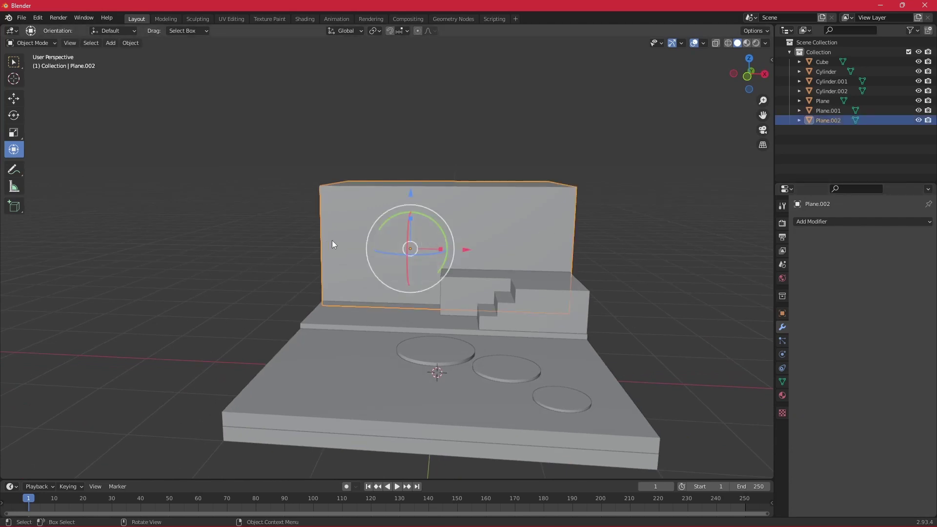
# Extrude three stacked wall faces inward to start the doorway recess
pyautogui.press('Tab')
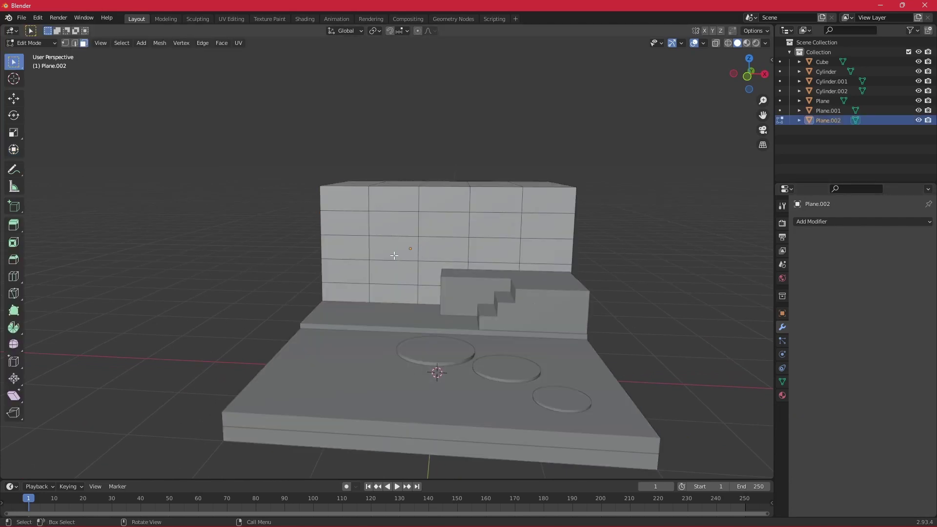
pyautogui.click(393, 255)
pyautogui.keyDown('shift'); pyautogui.click(393, 274); pyautogui.keyUp('shift')
pyautogui.keyDown('shift'); pyautogui.click(405, 293); pyautogui.keyUp('shift')
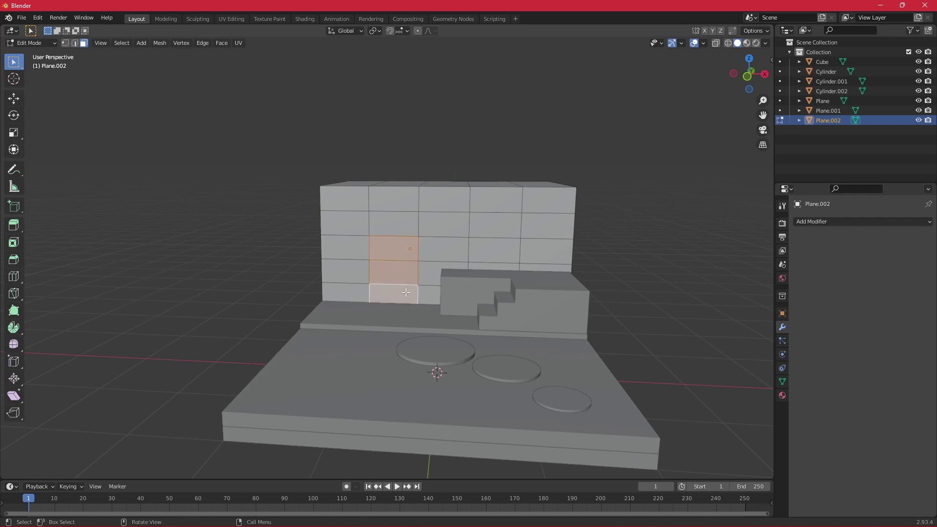
pyautogui.press('e')
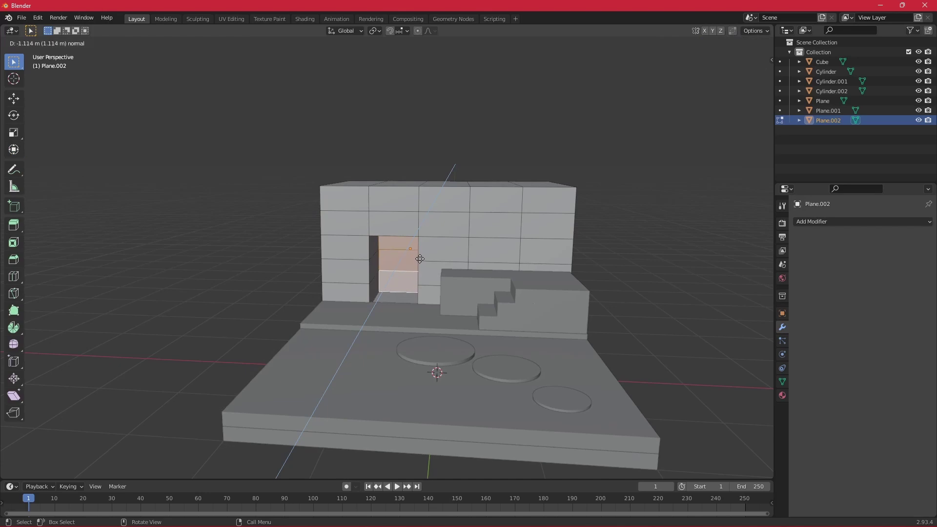
pyautogui.click(419, 259)
pyautogui.moveTo(419, 260); pyautogui.dragTo(470, 261, button='middle')
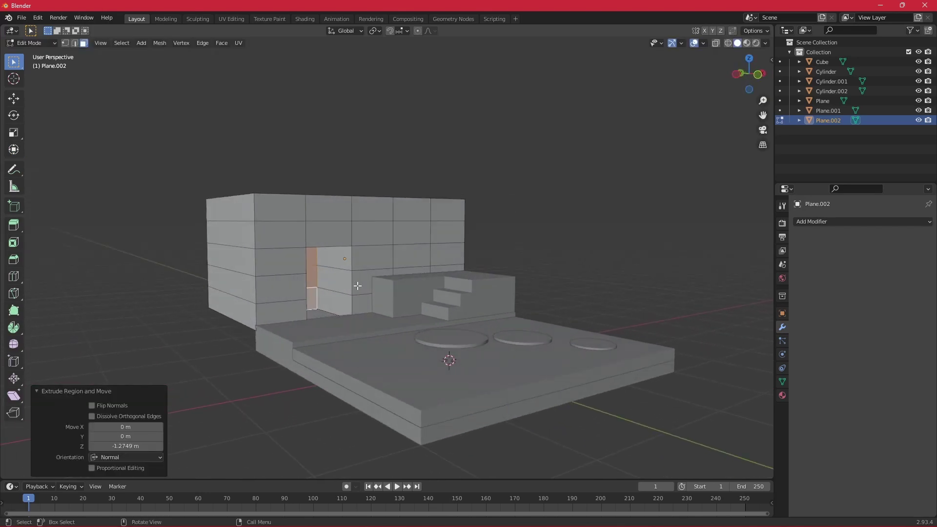
pyautogui.moveTo(368, 273)
pyautogui.mouseDown(button='middle')
pyautogui.moveTo(299, 272)
pyautogui.moveTo(383, 268)
pyautogui.moveTo(349, 283)
pyautogui.mouseUp(button='middle')
# Cut a new edge loop through the wall beside the doorway
pyautogui.click(349, 282)
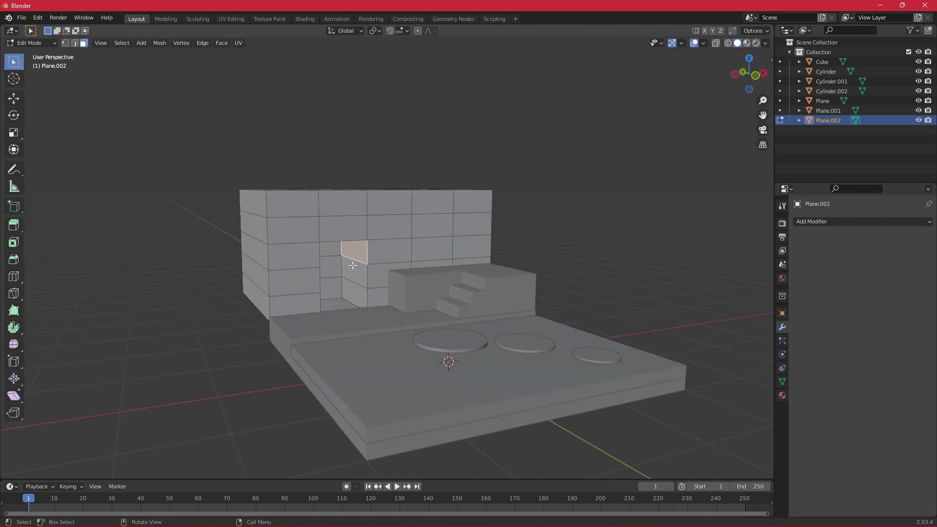
pyautogui.click(349, 284)
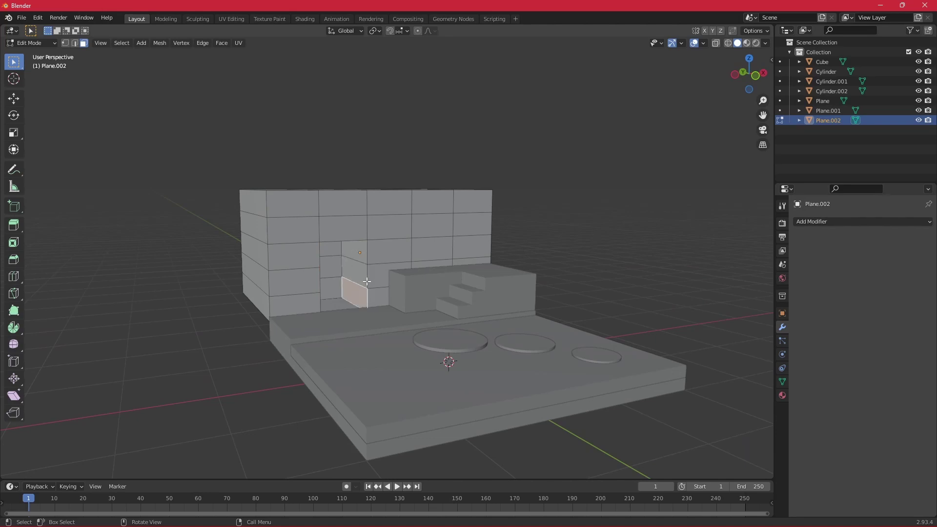
pyautogui.press('ctrl')
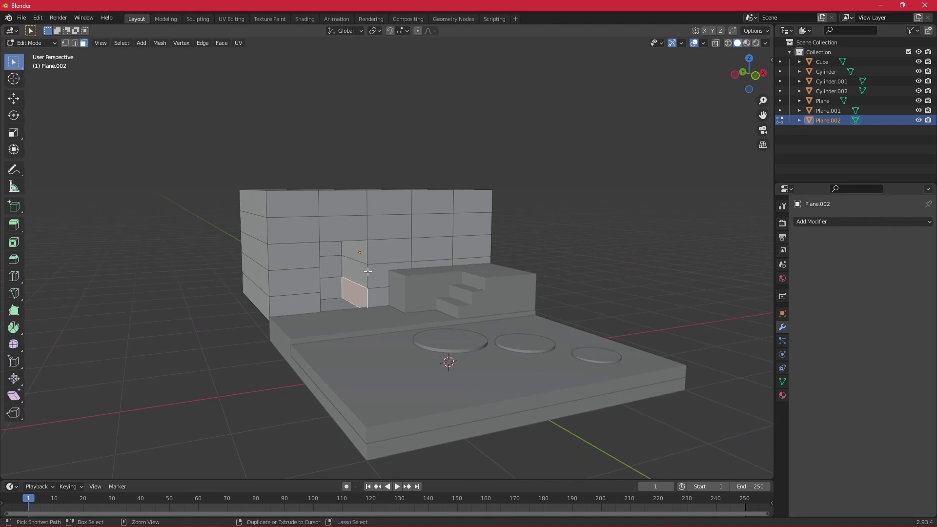
pyautogui.hotkey('ctrl', 'r')
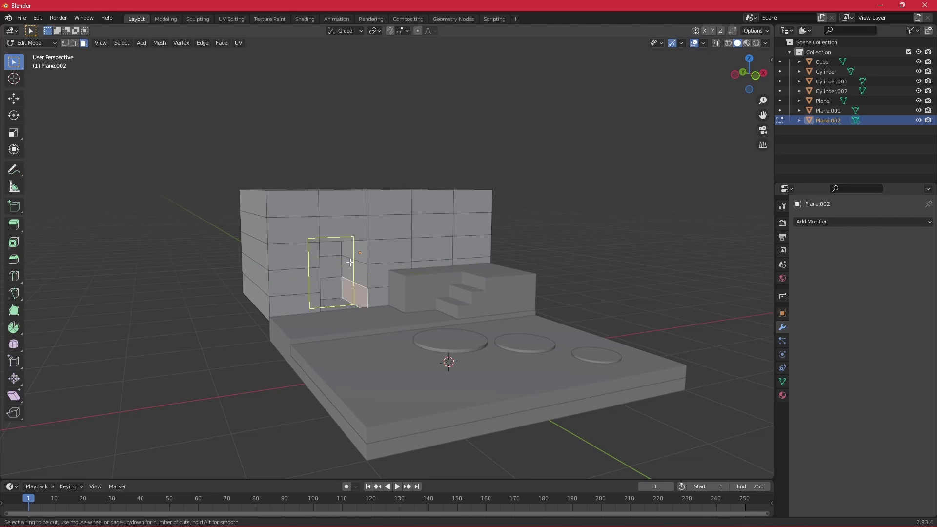
pyautogui.click(354, 261)
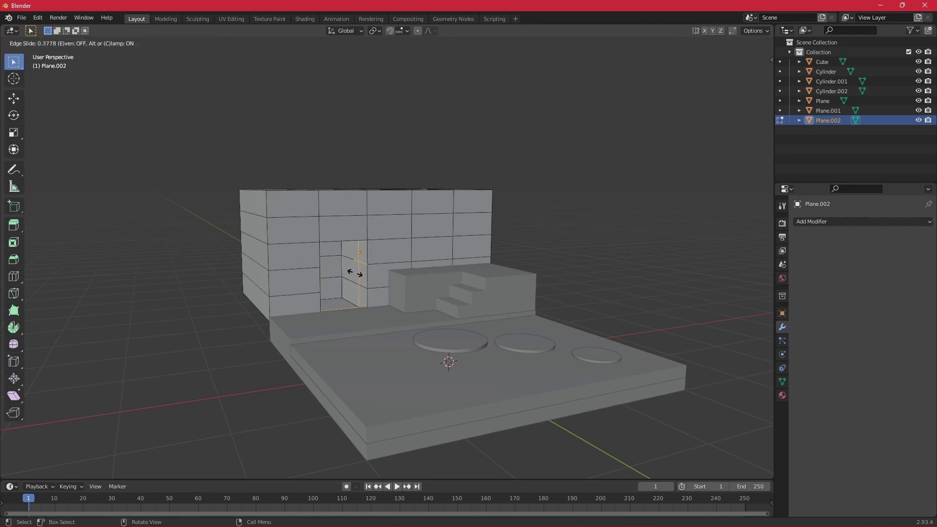
pyautogui.click(355, 273)
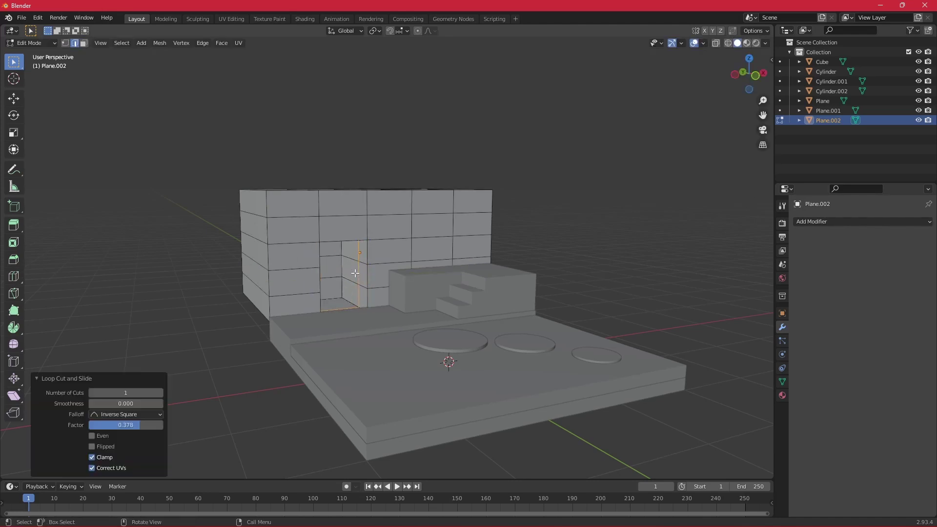
pyautogui.click(352, 253)
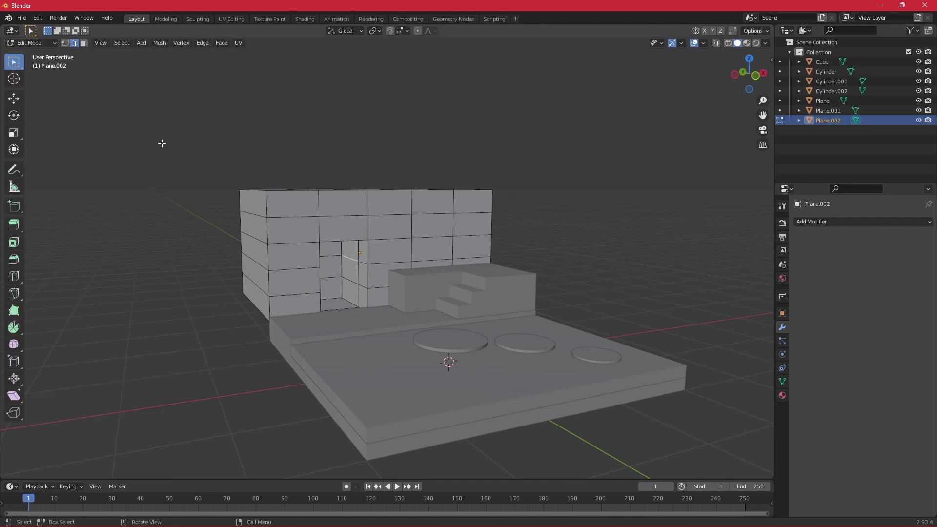
# Extrude the two faces next to the doorway 0.938 m inward to widen it
pyautogui.press('3')
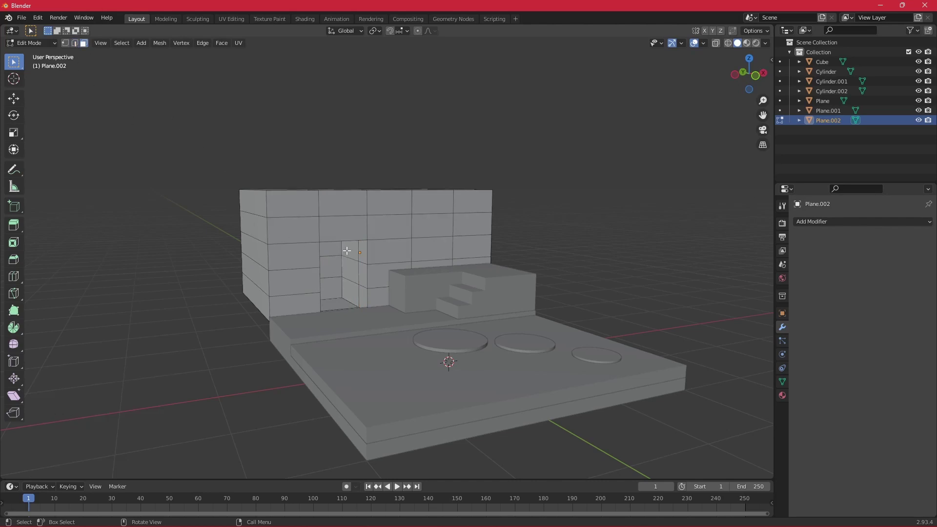
pyautogui.click(346, 250)
pyautogui.keyDown('shift'); pyautogui.click(350, 289); pyautogui.keyUp('shift')
pyautogui.press('e')
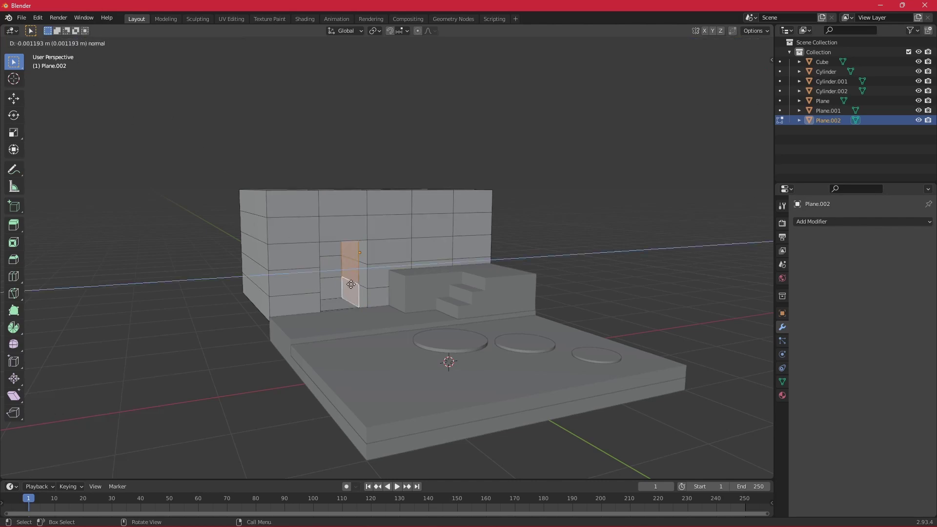
pyautogui.click(396, 277)
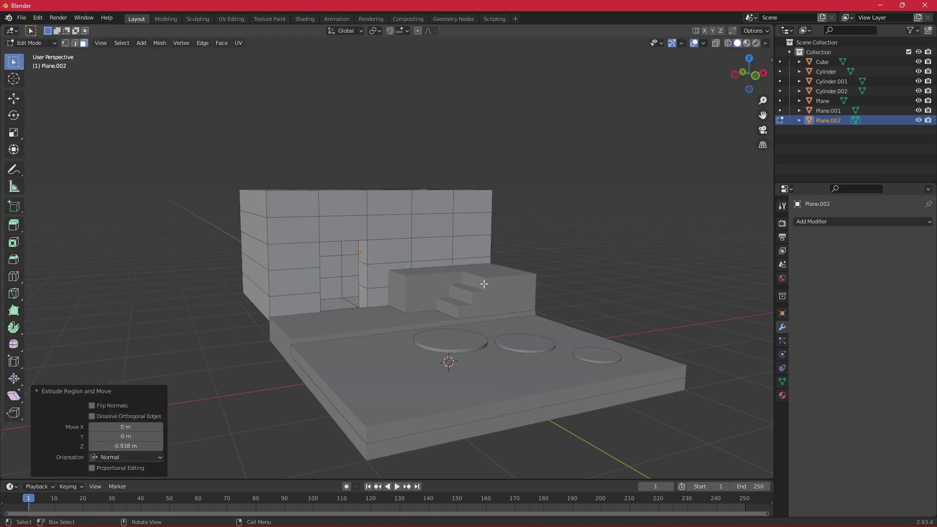
# Add a new plane, Plane.003, and move it up toward the steps of the stepped block
pyautogui.press('Tab')
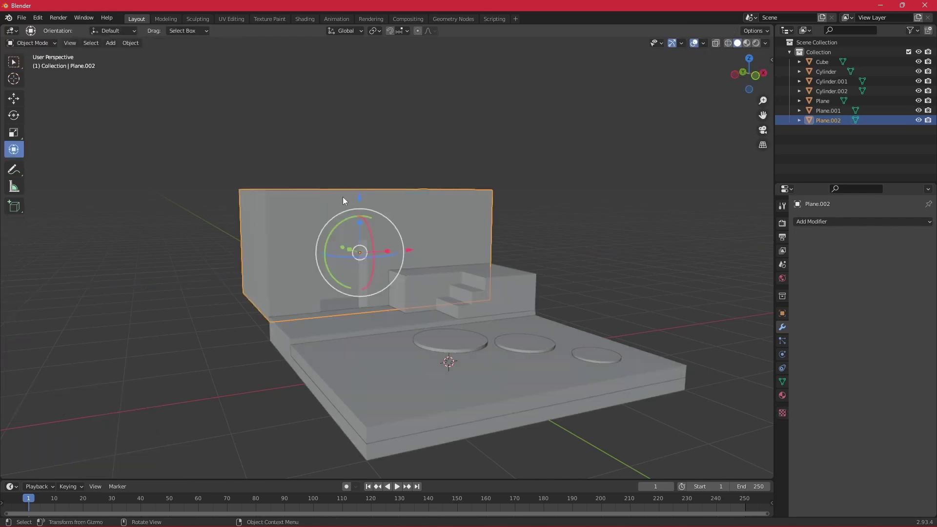
pyautogui.moveTo(342, 197); pyautogui.dragTo(566, 329, button='middle')
pyautogui.click(566, 328)
pyautogui.hotkey('shift', 'a')
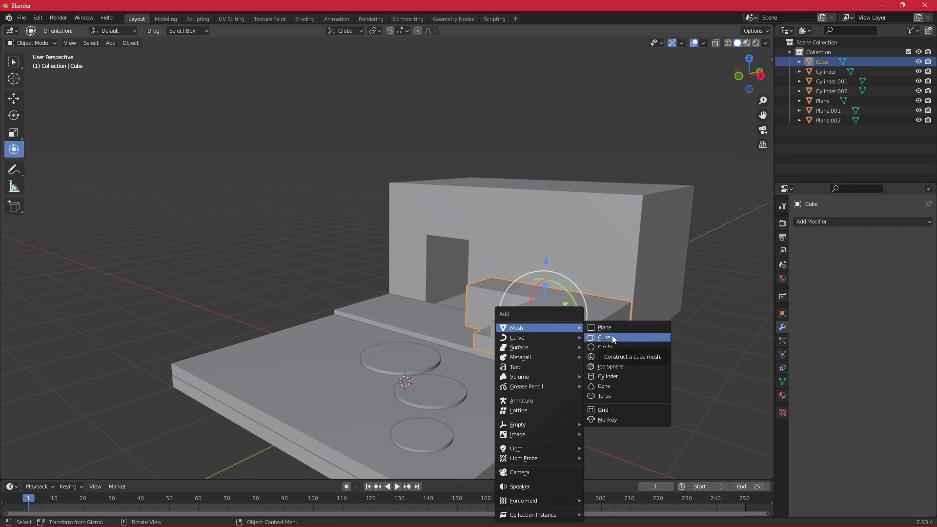
pyautogui.click(611, 329)
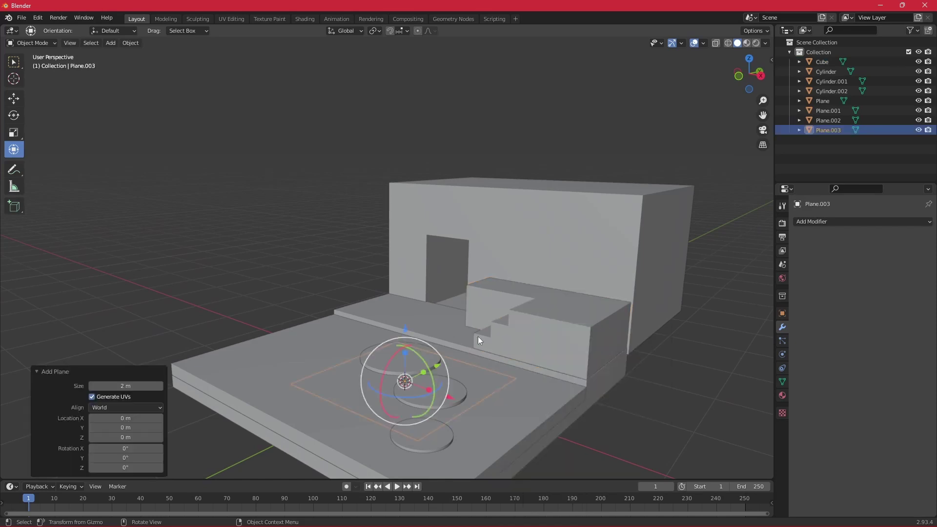
pyautogui.moveTo(408, 332); pyautogui.dragTo(408, 244)
pyautogui.moveTo(408, 243)
pyautogui.mouseDown(button='middle')
pyautogui.moveTo(518, 311)
pyautogui.moveTo(480, 308)
pyautogui.mouseUp(button='middle')
pyautogui.moveTo(399, 284); pyautogui.dragTo(499, 319)
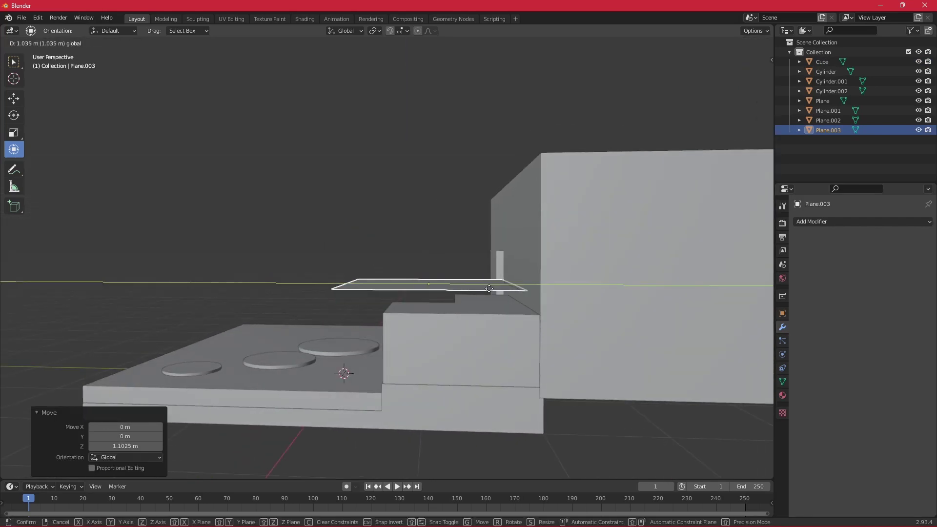
pyautogui.moveTo(499, 319); pyautogui.dragTo(438, 234, button='middle')
pyautogui.moveTo(438, 233); pyautogui.dragTo(430, 244)
pyautogui.moveTo(485, 271); pyautogui.dragTo(485, 270, button='middle')
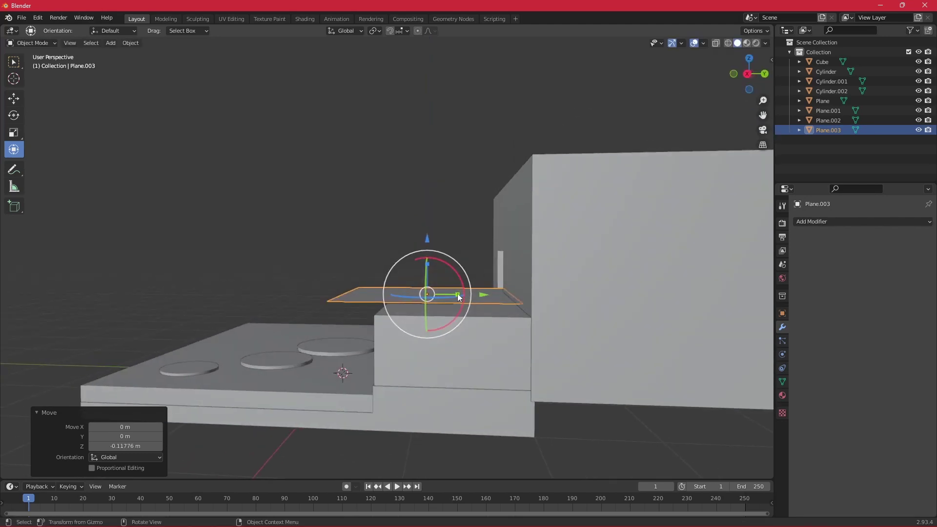
# Scale the plane along Y, X and Z into a small, thin, narrow plate
pyautogui.press('s')
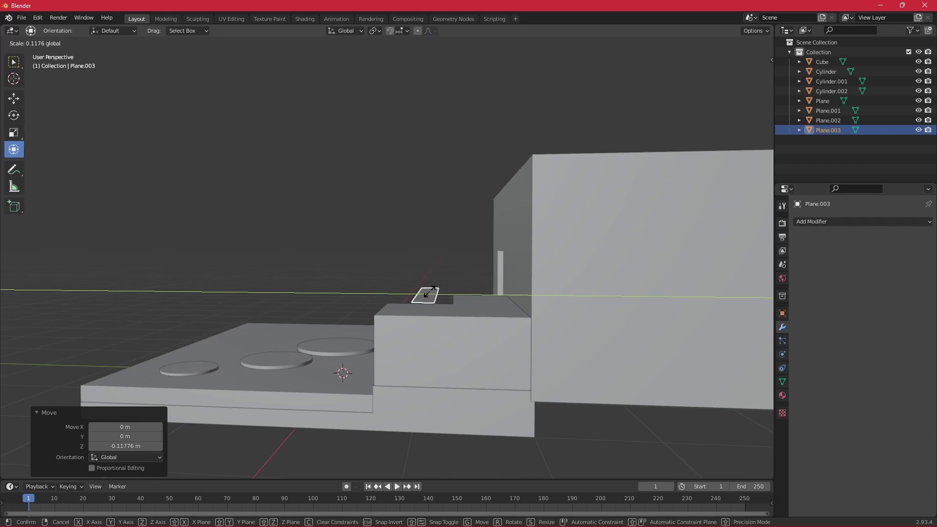
pyautogui.press('y')
pyautogui.click(429, 292)
pyautogui.moveTo(429, 291)
pyautogui.mouseDown(button='middle')
pyautogui.moveTo(482, 327)
pyautogui.moveTo(470, 351)
pyautogui.mouseUp(button='middle')
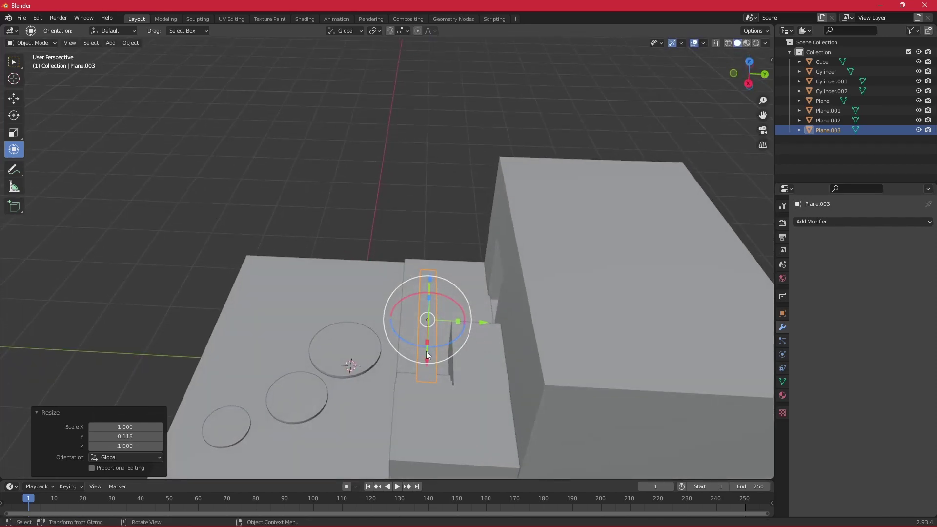
pyautogui.press('s')
pyautogui.press('x')
pyautogui.click(427, 326)
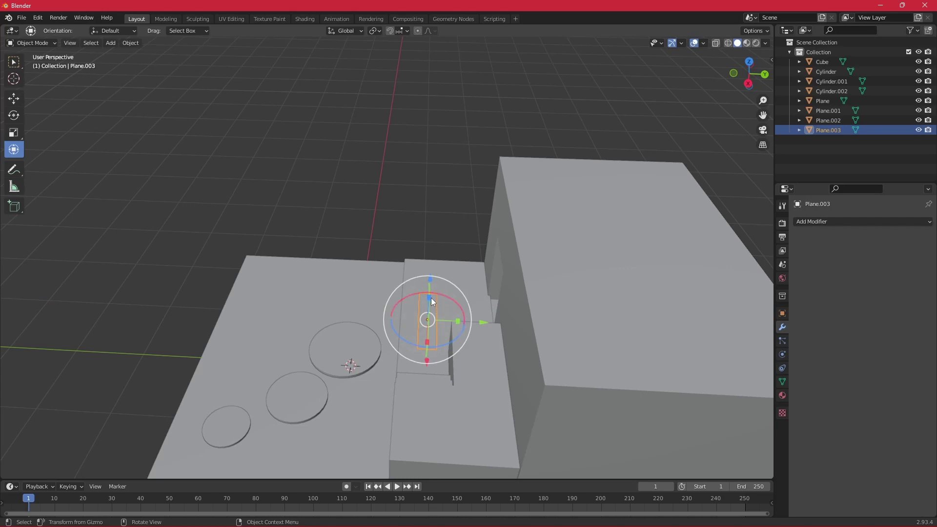
pyautogui.moveTo(431, 298); pyautogui.dragTo(427, 317)
pyautogui.moveTo(430, 316); pyautogui.dragTo(508, 280, button='middle')
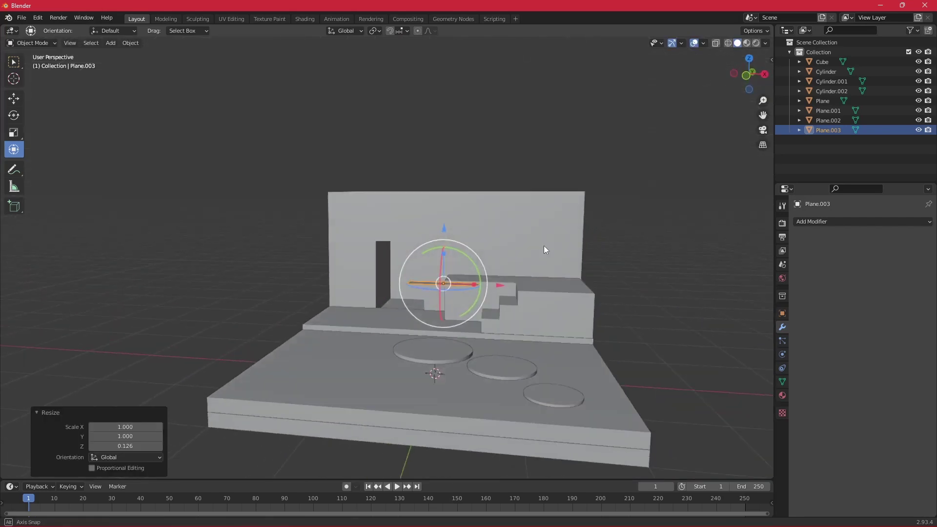
pyautogui.moveTo(478, 279)
pyautogui.mouseDown()
pyautogui.moveTo(460, 276)
pyautogui.moveTo(471, 258)
pyautogui.moveTo(459, 276)
pyautogui.mouseUp()
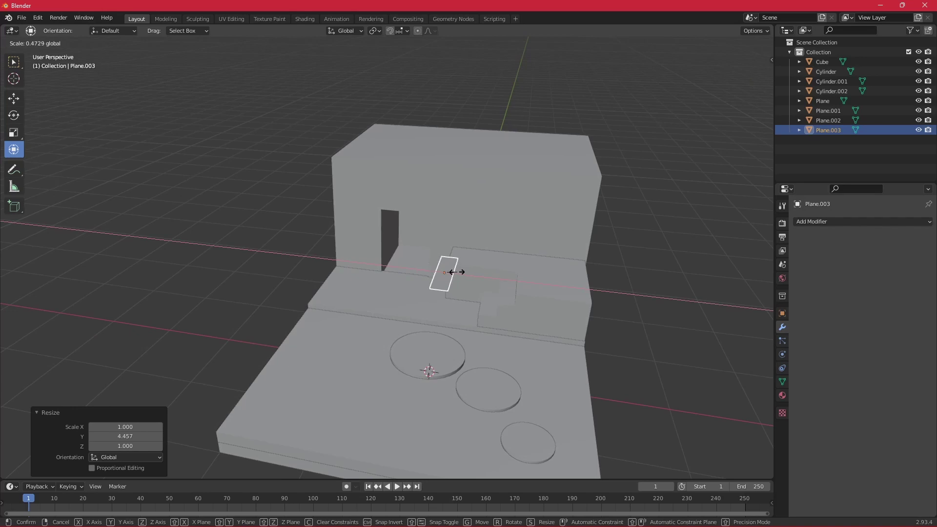
pyautogui.moveTo(459, 276); pyautogui.dragTo(438, 292, button='middle')
# Slide the plate about 0.45 m along Y and 0.594 m along X over the stepped block
pyautogui.moveTo(489, 310); pyautogui.dragTo(525, 308)
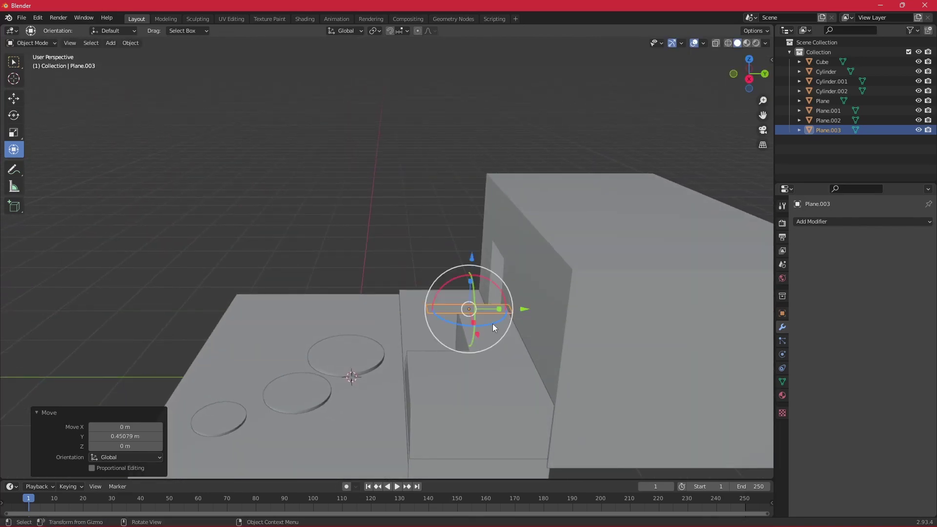
pyautogui.moveTo(493, 324)
pyautogui.mouseDown(button='middle')
pyautogui.moveTo(540, 317)
pyautogui.moveTo(493, 328)
pyautogui.mouseUp(button='middle')
pyautogui.moveTo(497, 317)
pyautogui.mouseDown()
pyautogui.moveTo(533, 317)
pyautogui.moveTo(530, 326)
pyautogui.moveTo(509, 319)
pyautogui.moveTo(533, 317)
pyautogui.mouseUp()
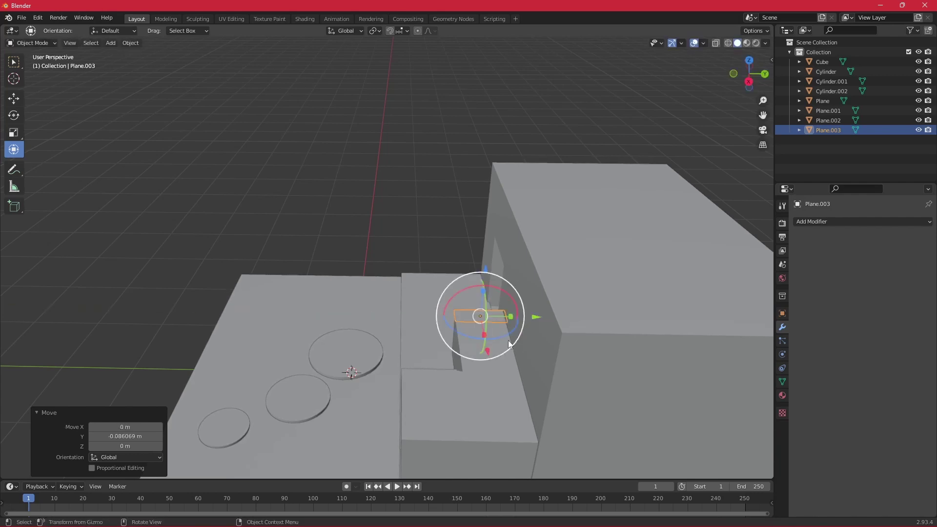
pyautogui.moveTo(488, 351); pyautogui.dragTo(499, 382)
pyautogui.moveTo(441, 374)
pyautogui.mouseDown(button='middle')
pyautogui.moveTo(552, 338)
pyautogui.moveTo(542, 342)
pyautogui.mouseUp(button='middle')
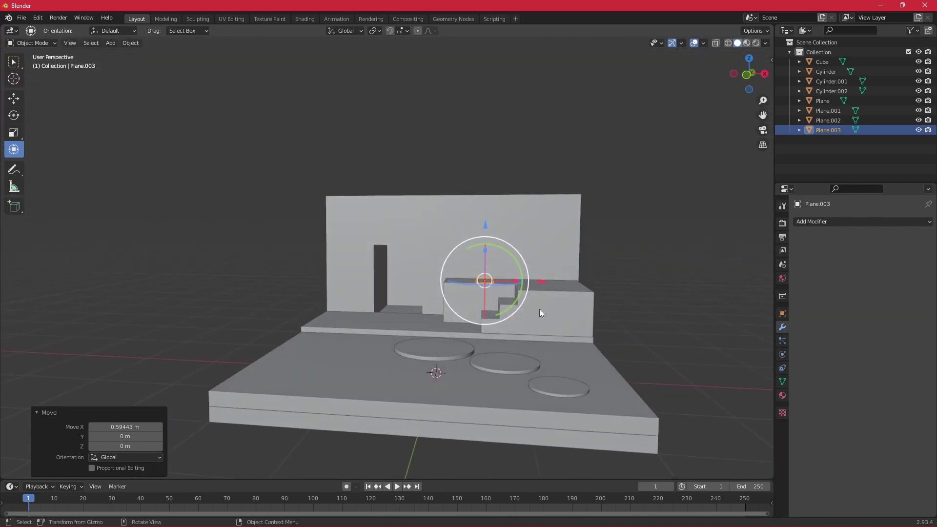
# Add a 0.11 m Solidify modifier to the plate and raise it slightly in Z
pyautogui.click(840, 221)
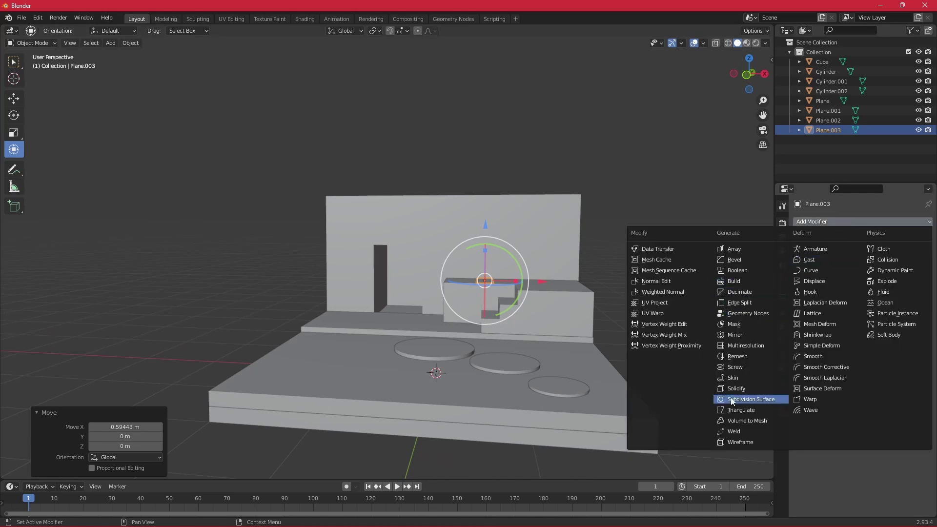
pyautogui.click(746, 400)
pyautogui.moveTo(878, 264); pyautogui.dragTo(893, 264)
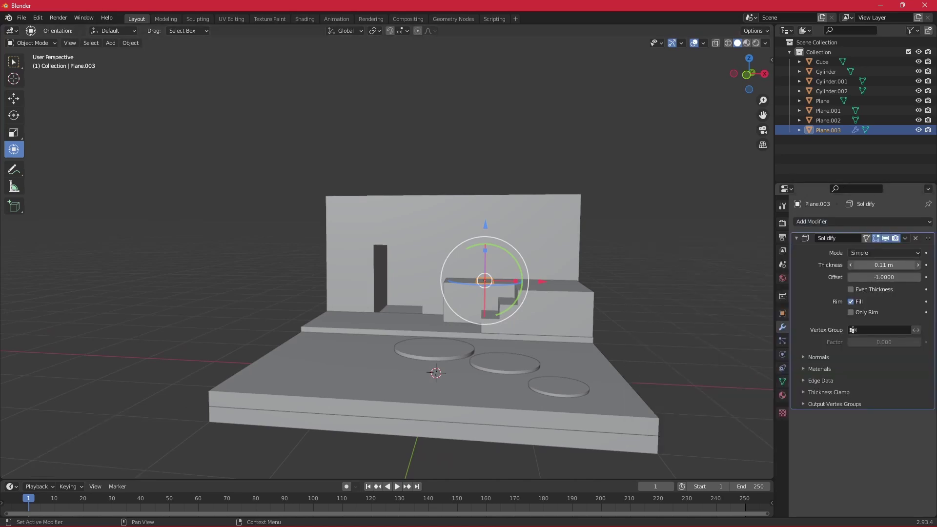
pyautogui.moveTo(486, 225); pyautogui.dragTo(491, 223)
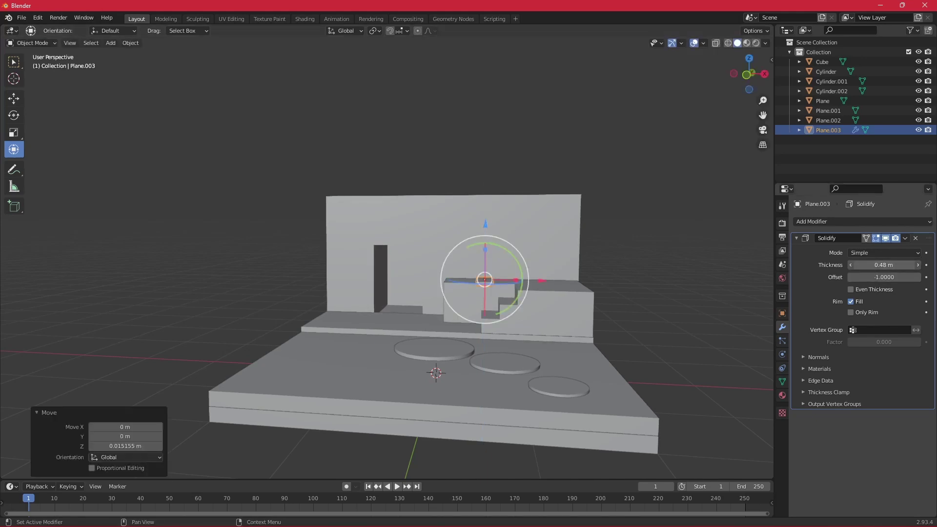
pyautogui.moveTo(485, 225); pyautogui.dragTo(487, 224)
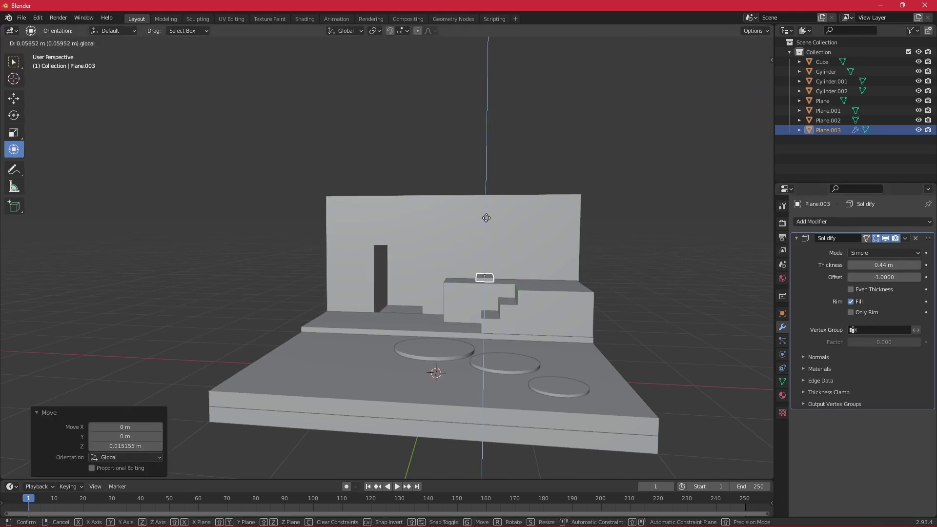
# Reselect the plate and delete its Solidify modifier
pyautogui.moveTo(485, 220)
pyautogui.mouseDown(button='middle')
pyautogui.moveTo(441, 271)
pyautogui.moveTo(578, 271)
pyautogui.moveTo(583, 288)
pyautogui.moveTo(522, 298)
pyautogui.moveTo(511, 331)
pyautogui.moveTo(574, 296)
pyautogui.moveTo(497, 274)
pyautogui.mouseUp(button='middle')
pyautogui.click(605, 271)
pyautogui.click(497, 274)
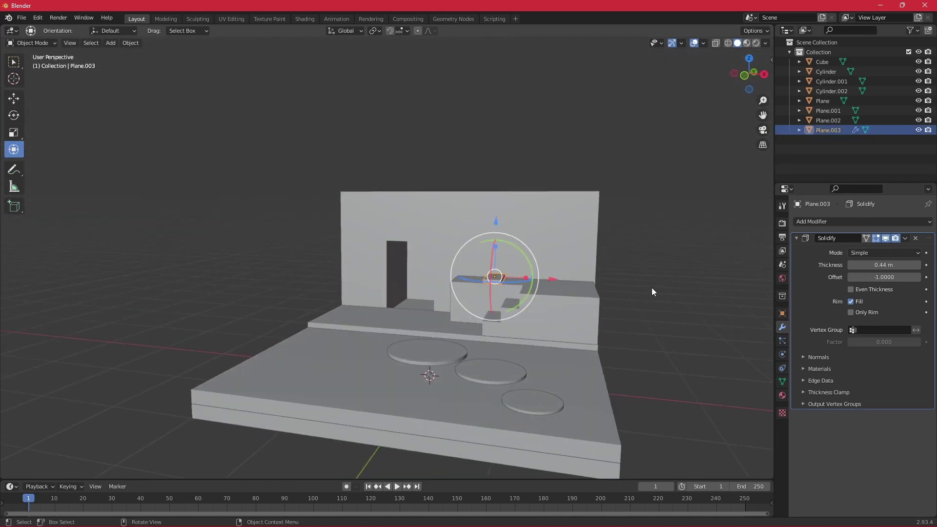
pyautogui.click(905, 239)
# Add an Array modifier to the plate with relative offsets X -1 and Z 2.1
pyautogui.click(843, 249)
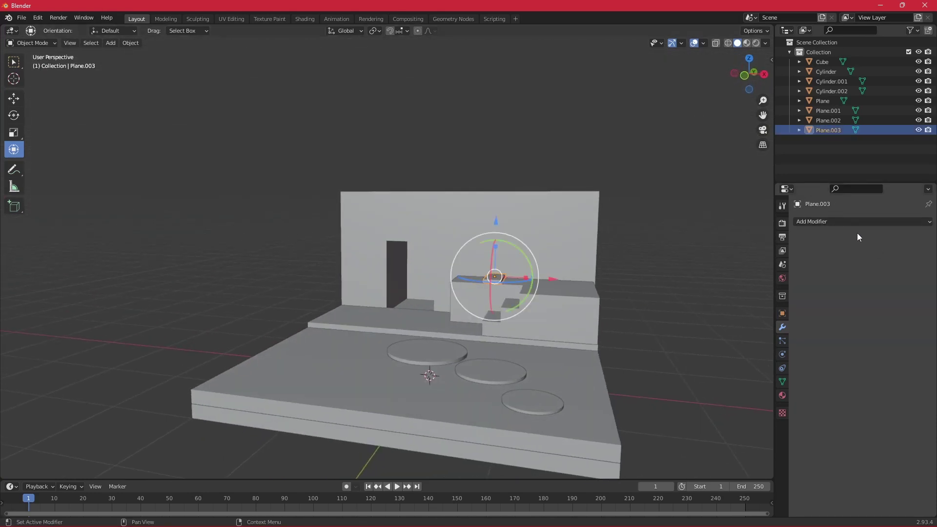
pyautogui.click(851, 222)
pyautogui.click(741, 249)
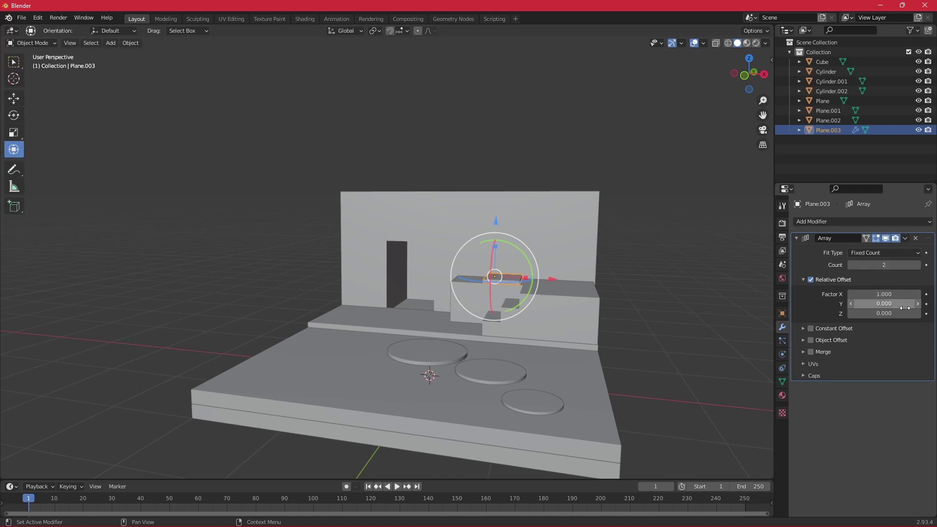
pyautogui.click(885, 295)
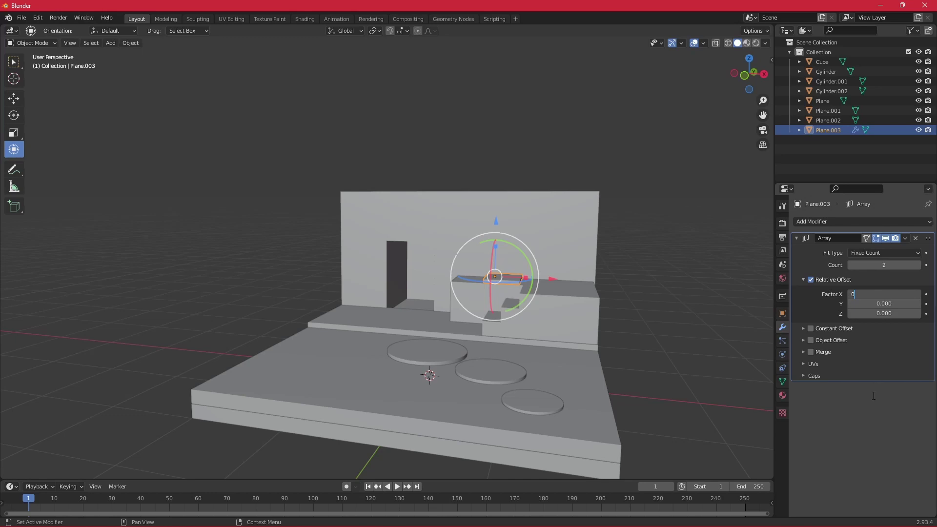
pyautogui.moveTo(881, 304); pyautogui.dragTo(881, 303)
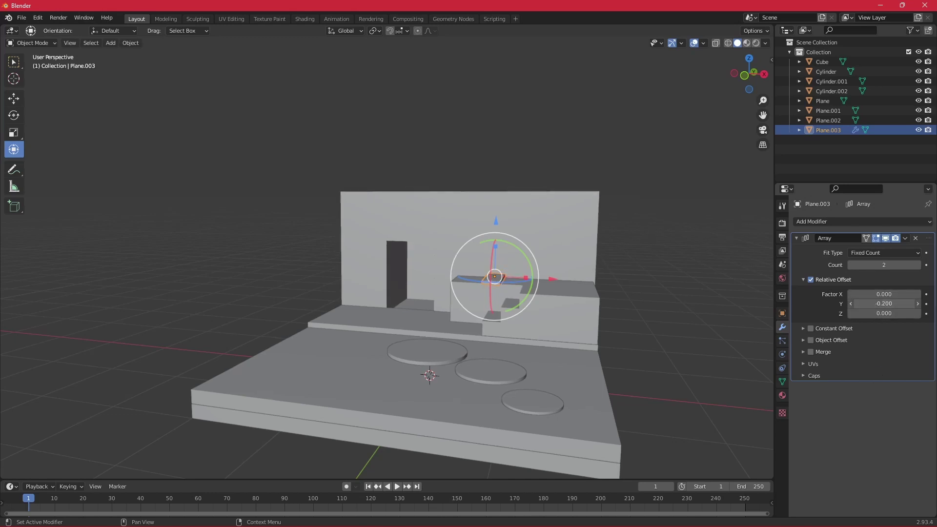
pyautogui.click(886, 314)
pyautogui.write('0.9')
pyautogui.press('Return')
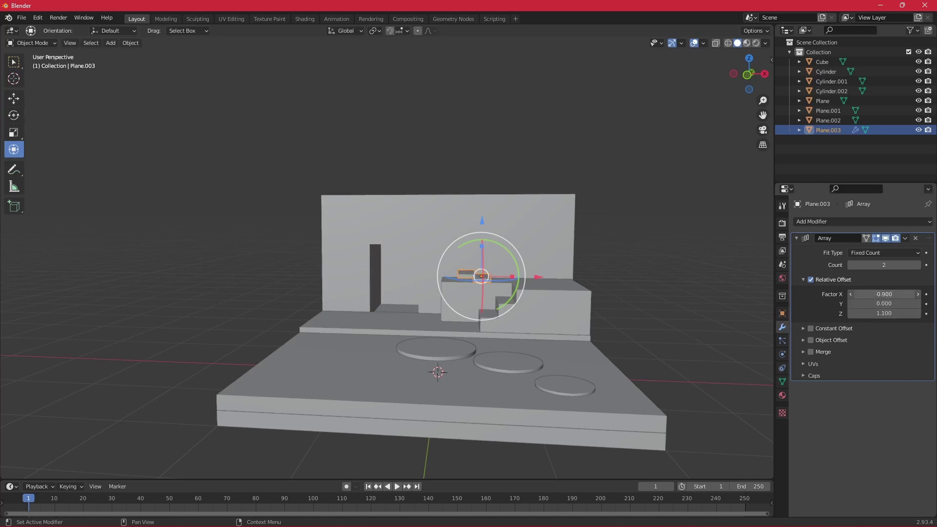
pyautogui.moveTo(762, 325)
pyautogui.mouseDown(button='middle')
pyautogui.moveTo(715, 339)
pyautogui.moveTo(735, 342)
pyautogui.mouseUp(button='middle')
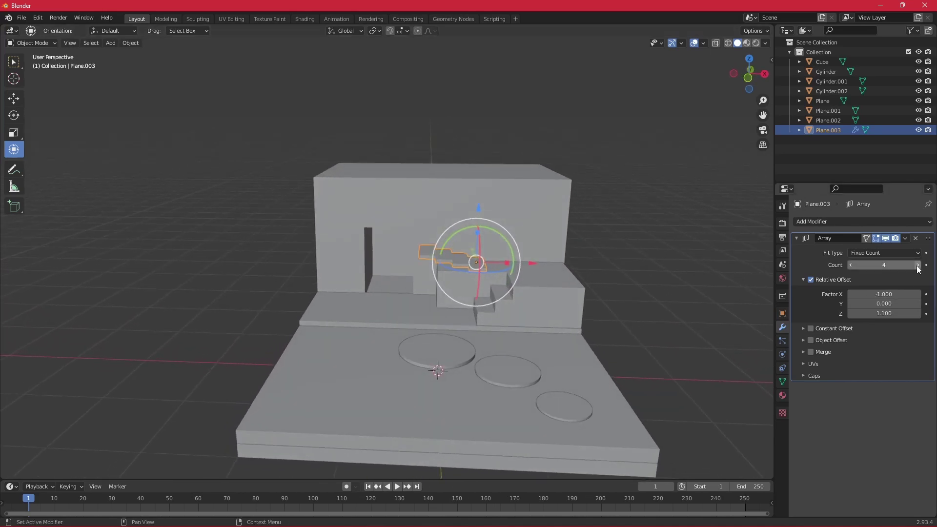
pyautogui.scroll(2, 654, 303)
pyautogui.scroll(2, 674, 306)
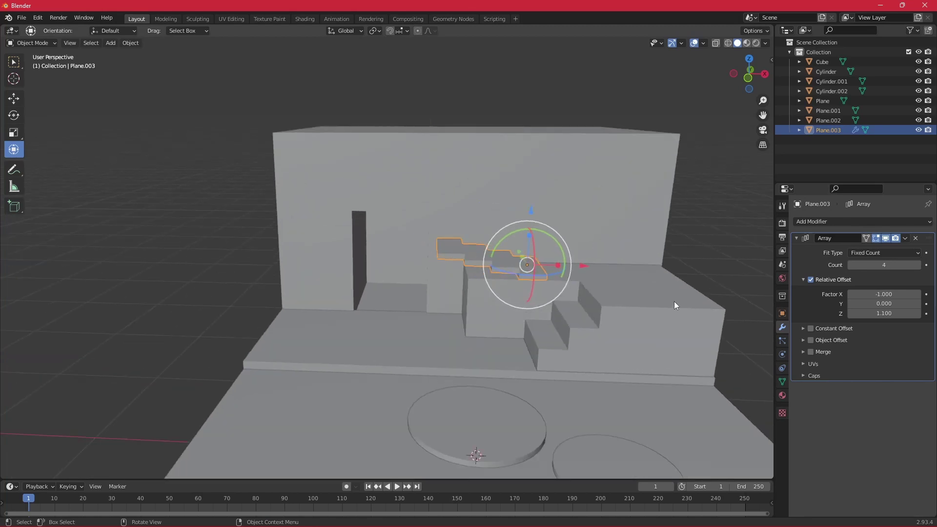
pyautogui.scroll(2, 674, 305)
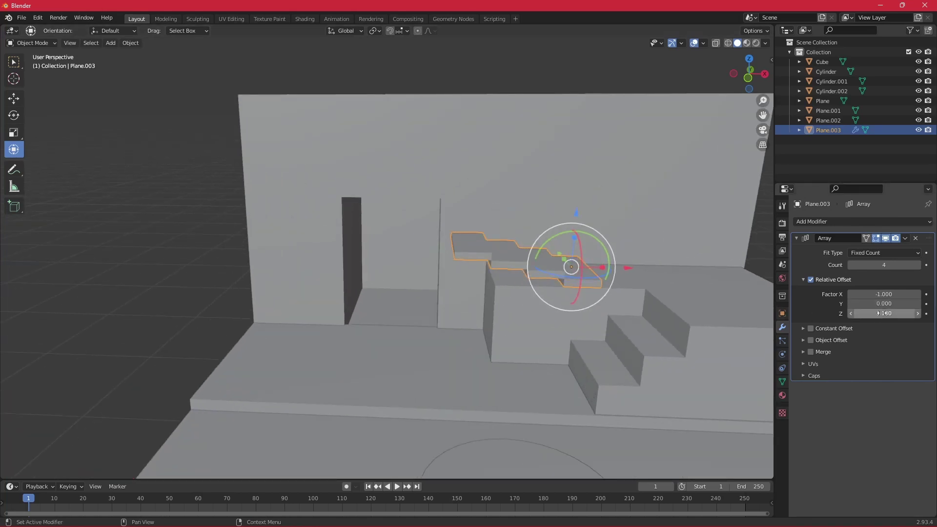
pyautogui.moveTo(881, 314); pyautogui.dragTo(897, 313)
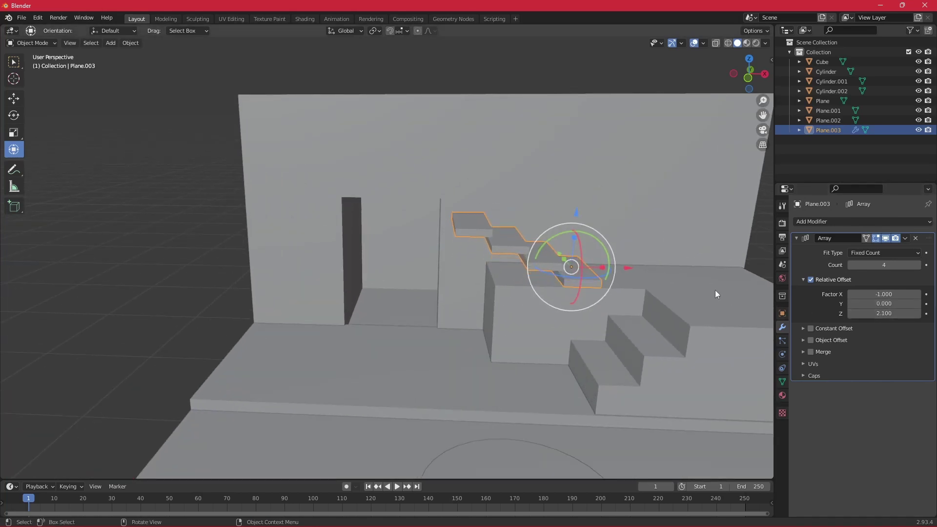
# Raise the array count to 12 and enable a constant X offset of 0.38 m
pyautogui.moveTo(715, 289); pyautogui.dragTo(727, 273, button='middle')
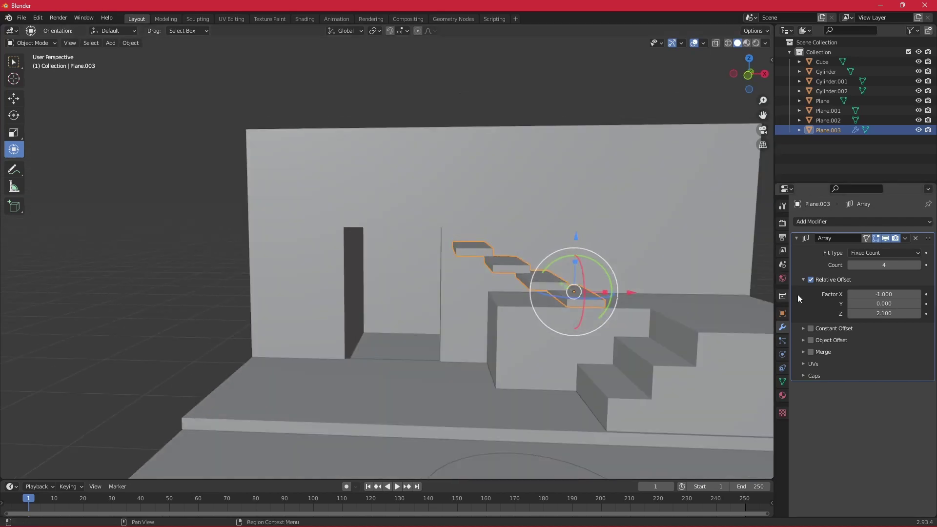
pyautogui.click(917, 265)
pyautogui.click(917, 265)
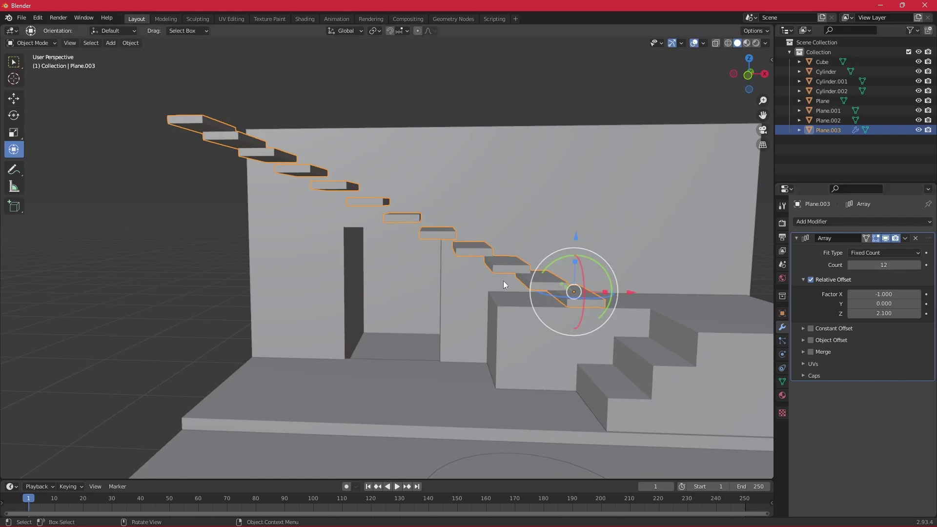
pyautogui.scroll(-4, 476, 282)
pyautogui.moveTo(477, 282); pyautogui.dragTo(459, 271, button='middle')
pyautogui.click(810, 329)
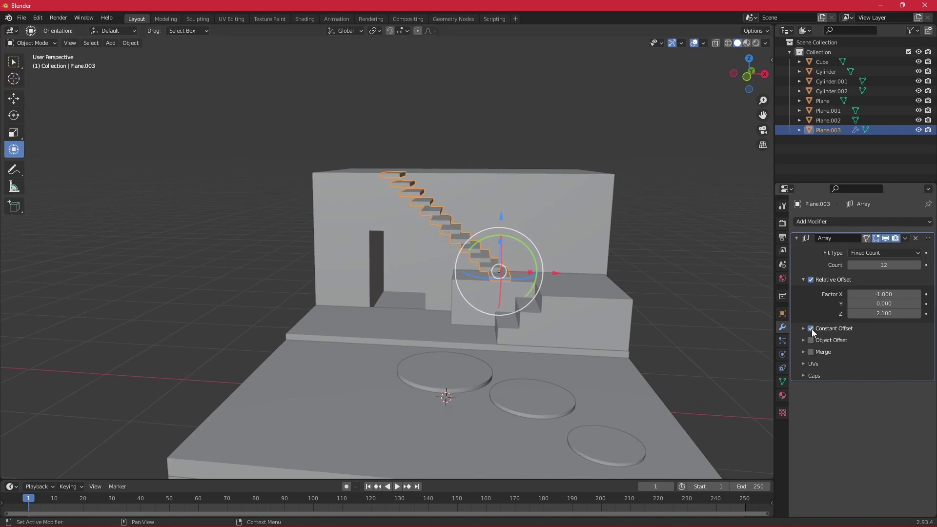
pyautogui.moveTo(672, 341)
pyautogui.mouseDown(button='middle')
pyautogui.moveTo(645, 312)
pyautogui.moveTo(648, 337)
pyautogui.moveTo(662, 335)
pyautogui.mouseUp(button='middle')
pyautogui.click(810, 328)
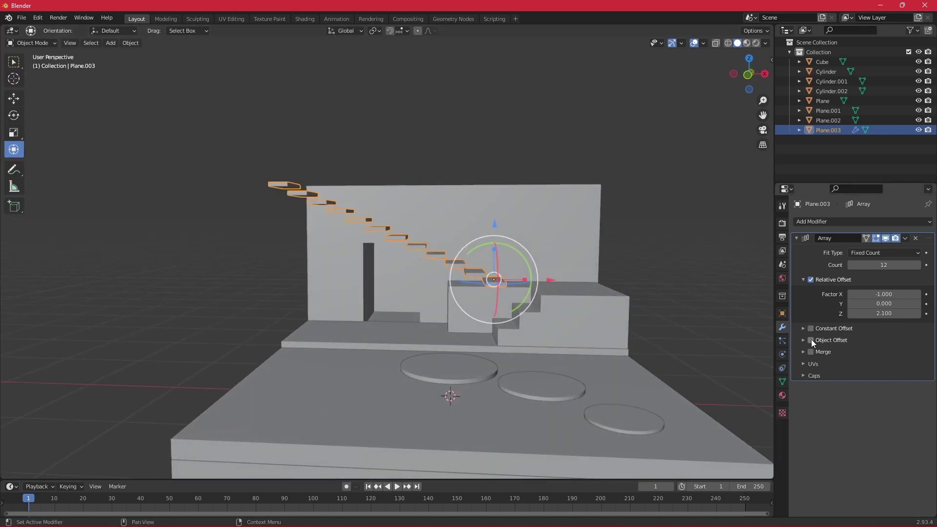
pyautogui.click(810, 328)
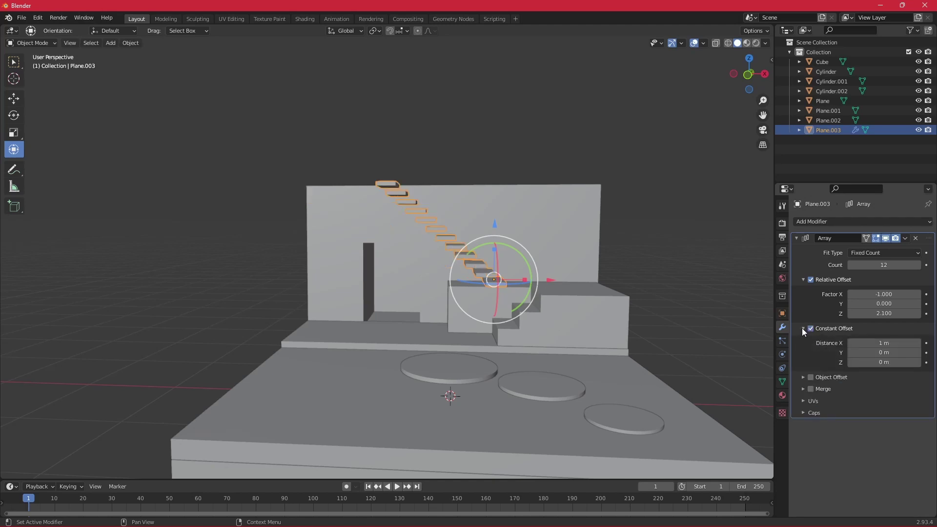
pyautogui.moveTo(884, 343); pyautogui.dragTo(864, 343)
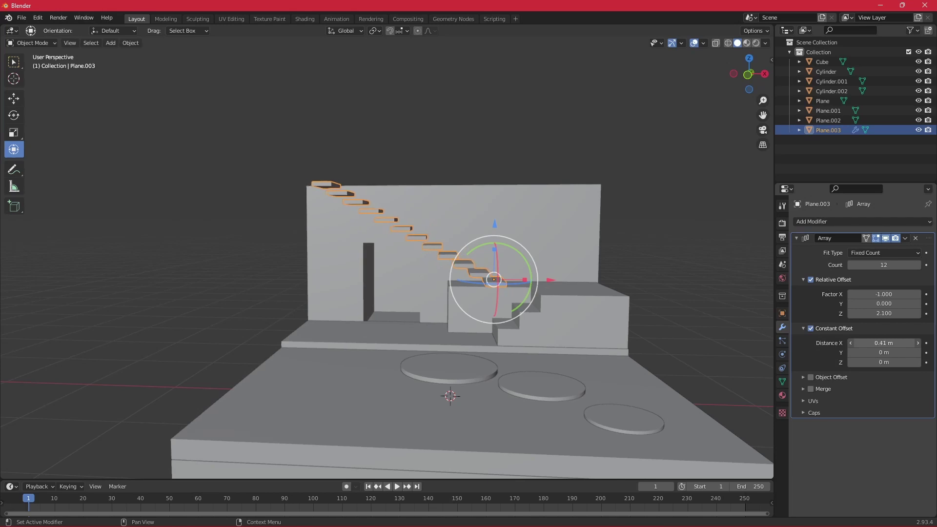
# Apply the Array modifier so the 12 treads become permanent geometry
pyautogui.moveTo(661, 273)
pyautogui.mouseDown(button='middle')
pyautogui.moveTo(505, 268)
pyautogui.moveTo(613, 209)
pyautogui.moveTo(590, 212)
pyautogui.mouseUp(button='middle')
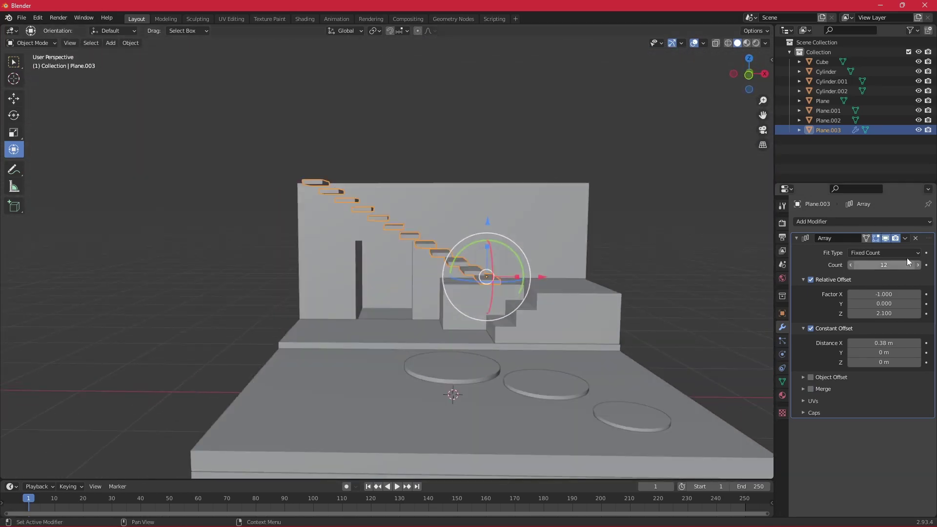
pyautogui.click(907, 239)
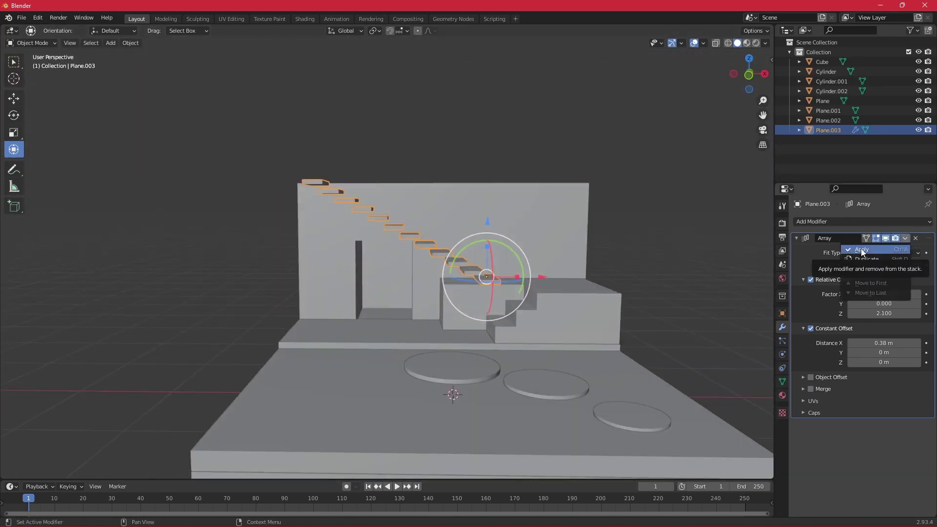
pyautogui.click(861, 251)
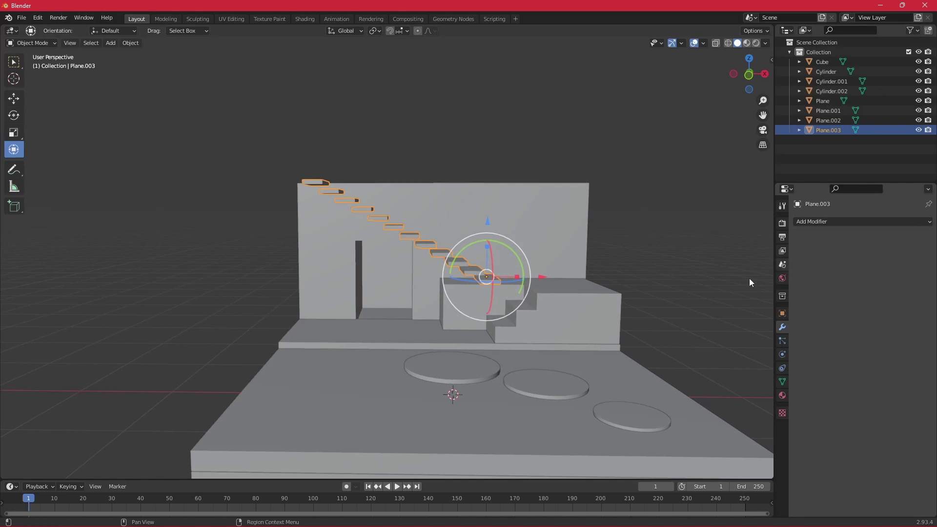
# Snap the 3D cursor to the large upper block, Plane.002
pyautogui.click(693, 301)
pyautogui.moveTo(701, 293)
pyautogui.mouseDown(button='middle')
pyautogui.moveTo(671, 301)
pyautogui.moveTo(689, 297)
pyautogui.mouseUp(button='middle')
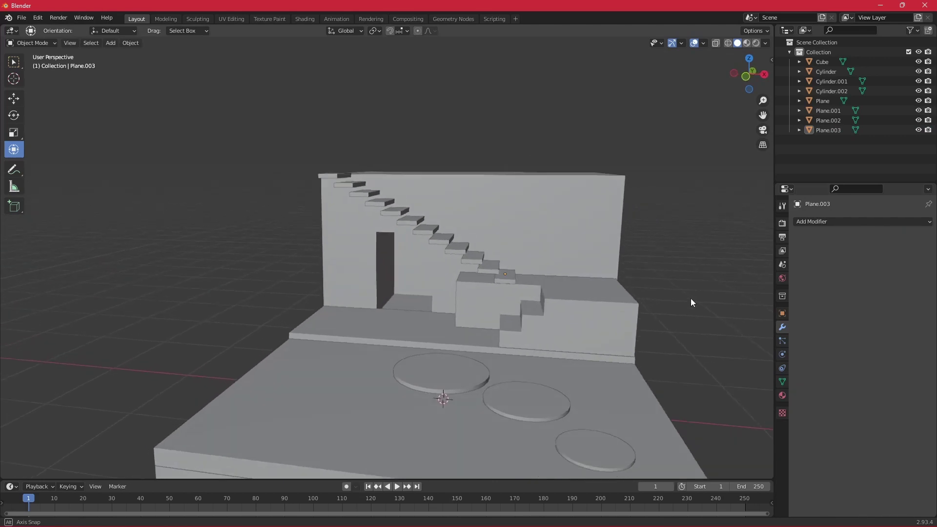
pyautogui.click(497, 186)
pyautogui.hotkey('shift', 's')
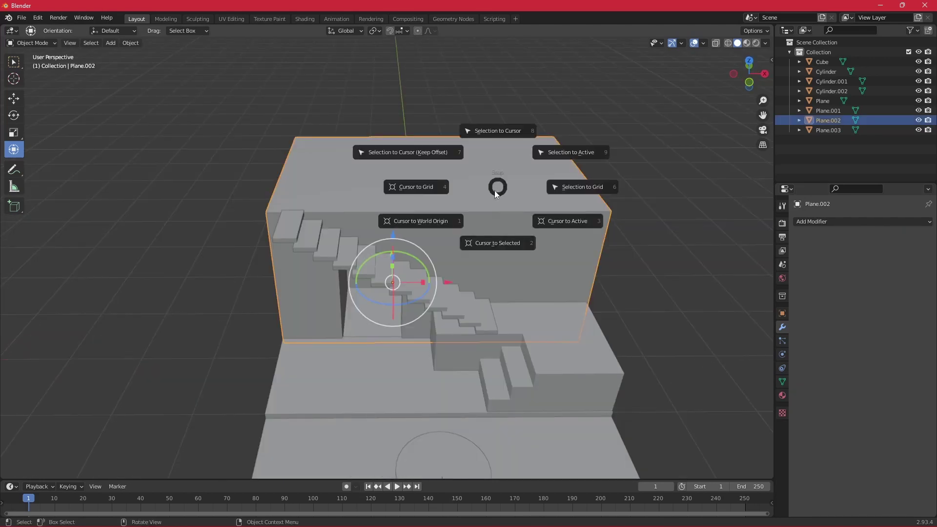
pyautogui.click(513, 243)
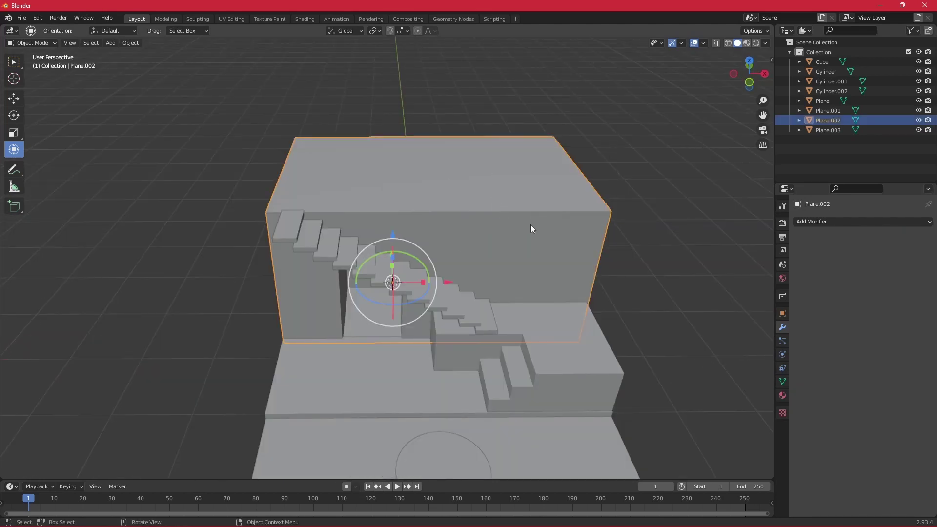
# Add a cylinder at the cursor and slide it along Y over the block
pyautogui.hotkey('shift', 'a')
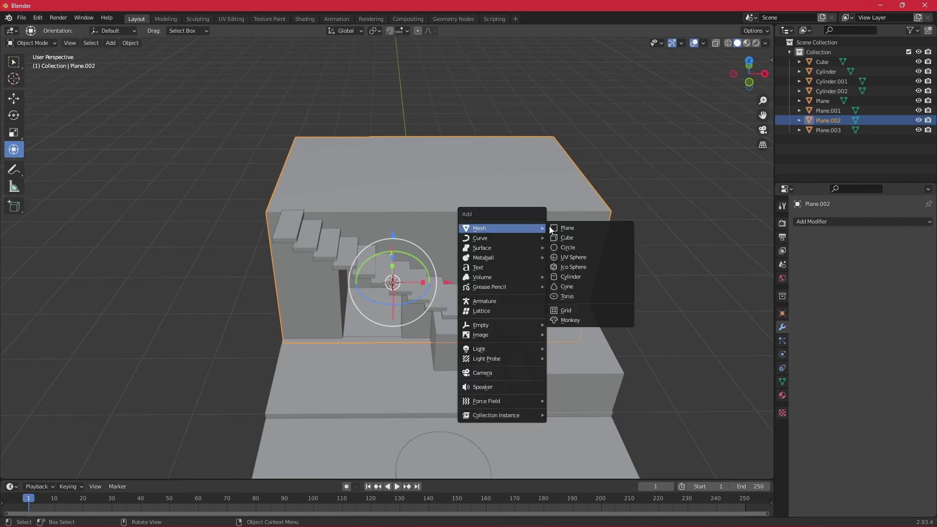
pyautogui.click(573, 276)
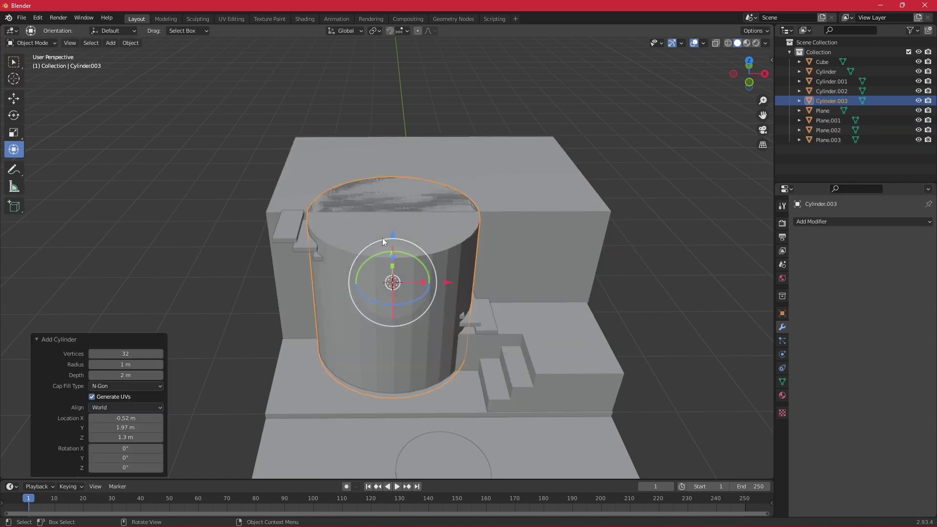
pyautogui.moveTo(395, 241); pyautogui.dragTo(458, 215)
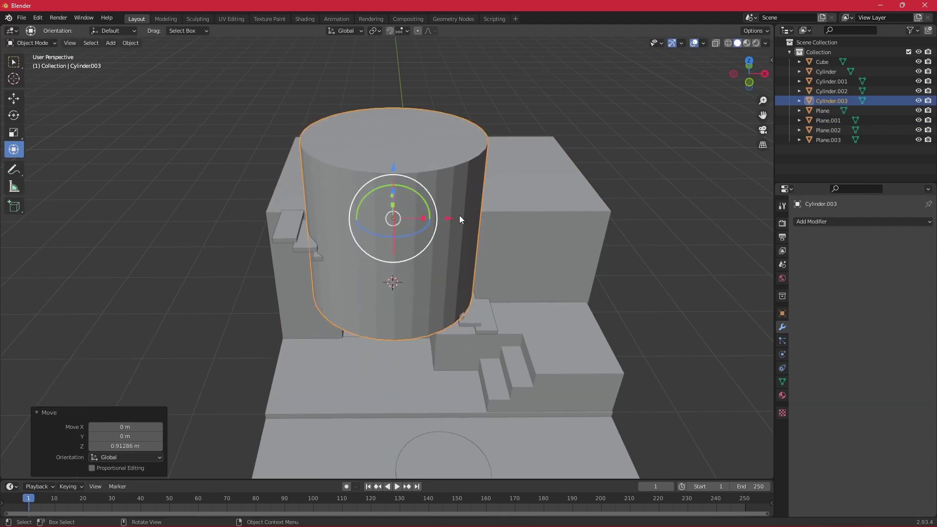
pyautogui.moveTo(459, 216); pyautogui.dragTo(546, 230, button='middle')
pyautogui.scroll(3, 540, 277)
pyautogui.moveTo(559, 303); pyautogui.dragTo(689, 307)
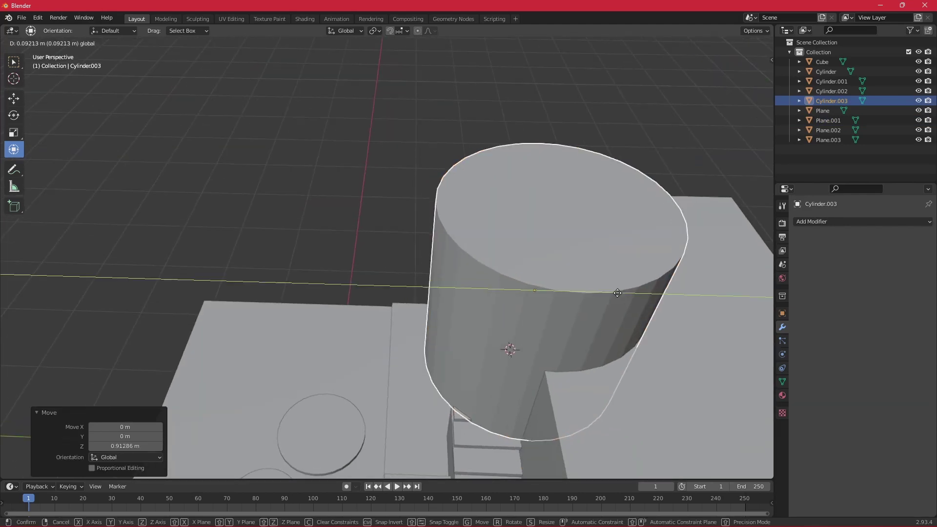
pyautogui.scroll(-3, 548, 315)
pyautogui.moveTo(566, 228); pyautogui.dragTo(470, 223)
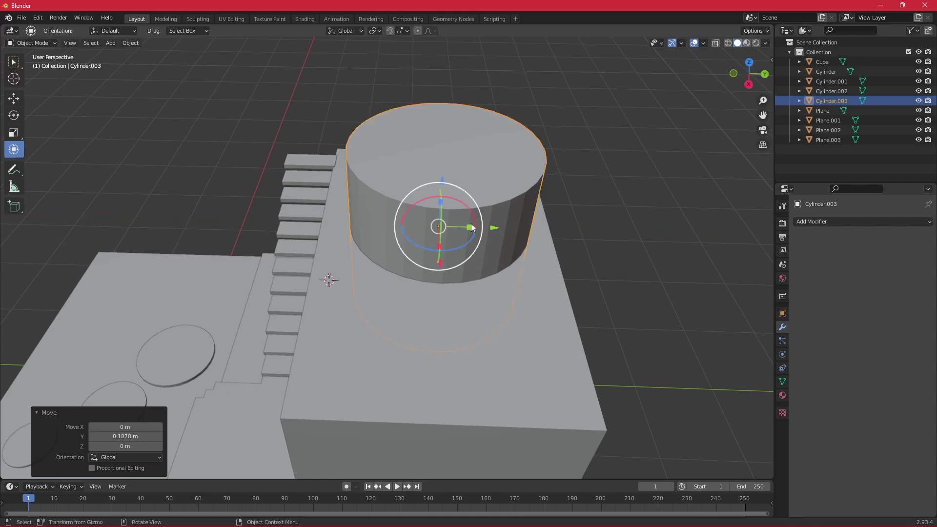
# Flatten the cylinder along Z into a disc and seat it on the block top
pyautogui.press('s')
pyautogui.press('z')
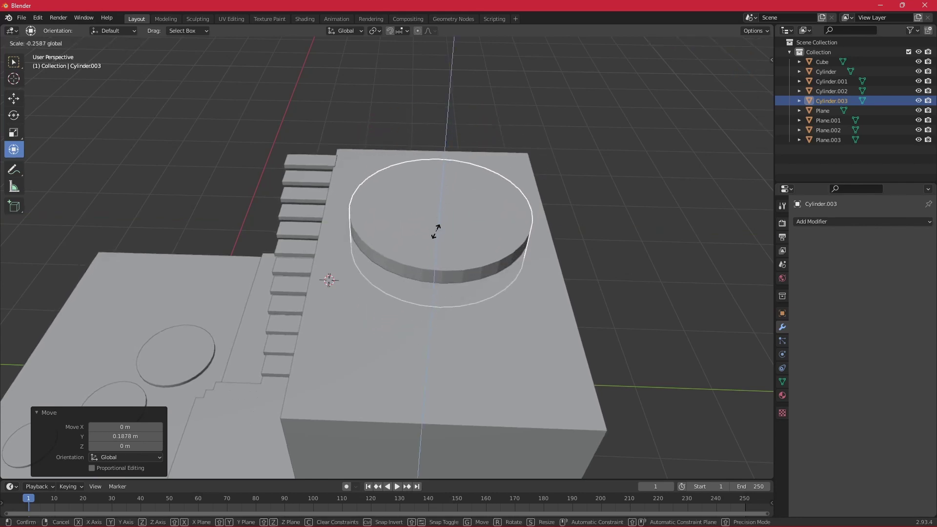
pyautogui.click(436, 227)
pyautogui.moveTo(575, 243); pyautogui.dragTo(444, 198, button='middle')
pyautogui.moveTo(443, 197)
pyautogui.mouseDown()
pyautogui.moveTo(493, 264)
pyautogui.moveTo(446, 249)
pyautogui.mouseUp()
pyautogui.click(446, 249)
pyautogui.moveTo(366, 241); pyautogui.dragTo(405, 239)
pyautogui.moveTo(404, 239)
pyautogui.mouseDown(button='middle')
pyautogui.moveTo(550, 235)
pyautogui.moveTo(447, 221)
pyautogui.moveTo(539, 253)
pyautogui.mouseUp(button='middle')
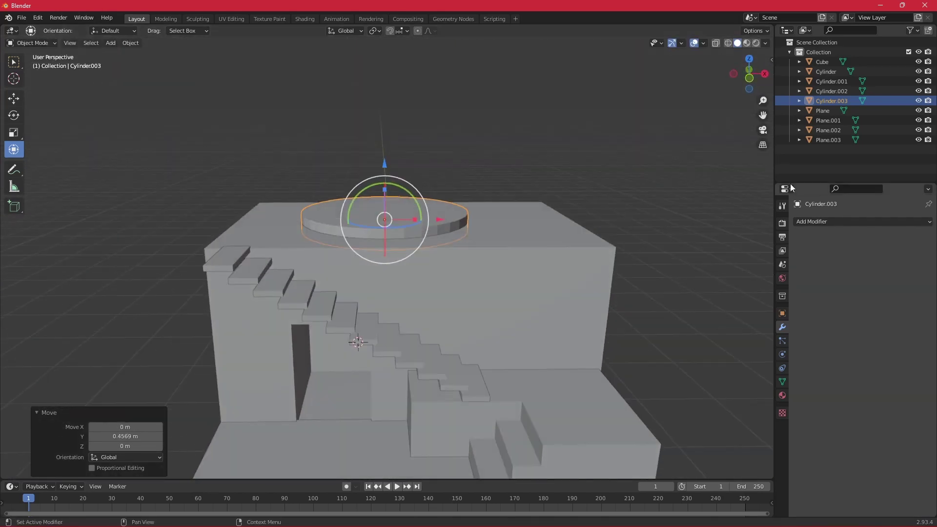
# Enable Auto Smooth and Shade Smooth on the disc
pyautogui.click(862, 101)
pyautogui.click(850, 403)
pyautogui.rightClick(441, 227)
pyautogui.click(441, 226)
pyautogui.moveTo(441, 226)
pyautogui.mouseDown(button='middle')
pyautogui.moveTo(487, 204)
pyautogui.moveTo(472, 241)
pyautogui.moveTo(581, 258)
pyautogui.moveTo(452, 218)
pyautogui.mouseUp(button='middle')
# Paste a smaller copy of the disc, Cylinder.004, and place it on top
pyautogui.hotkey('ctrl', 'c')
pyautogui.hotkey('ctrl', 'v')
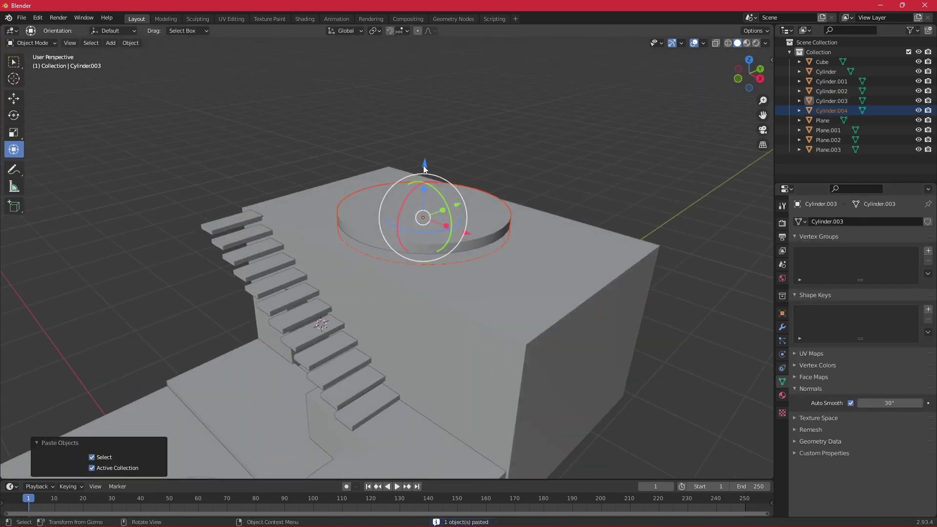
pyautogui.press('g')
pyautogui.press('z')
pyautogui.press('s')
pyautogui.click(517, 223)
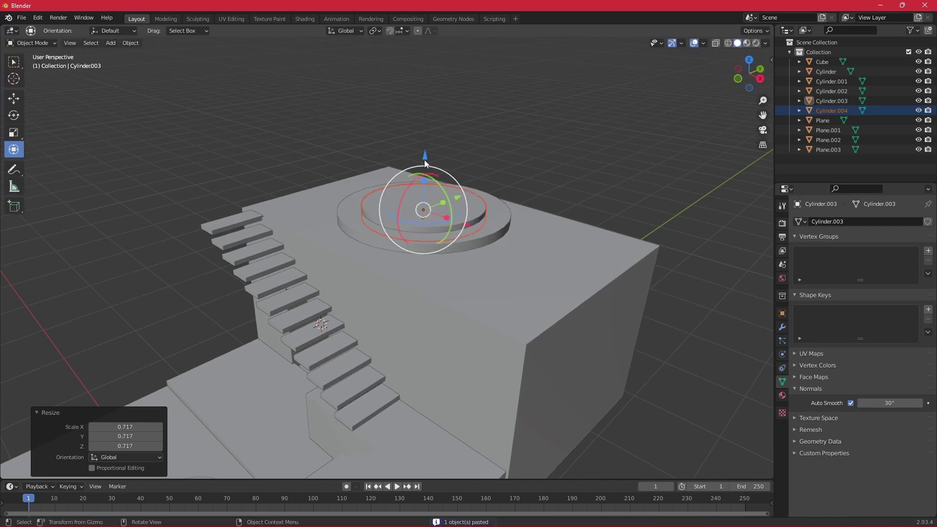
pyautogui.moveTo(528, 181)
pyautogui.mouseDown(button='middle')
pyautogui.moveTo(602, 148)
pyautogui.moveTo(591, 175)
pyautogui.moveTo(667, 170)
pyautogui.moveTo(581, 193)
pyautogui.moveTo(557, 153)
pyautogui.moveTo(587, 154)
pyautogui.moveTo(451, 216)
pyautogui.mouseUp(button='middle')
pyautogui.moveTo(451, 216); pyautogui.dragTo(429, 217)
pyautogui.moveTo(501, 160)
pyautogui.mouseDown(button='middle')
pyautogui.moveTo(472, 215)
pyautogui.moveTo(388, 164)
pyautogui.moveTo(586, 168)
pyautogui.moveTo(619, 225)
pyautogui.mouseUp(button='middle')
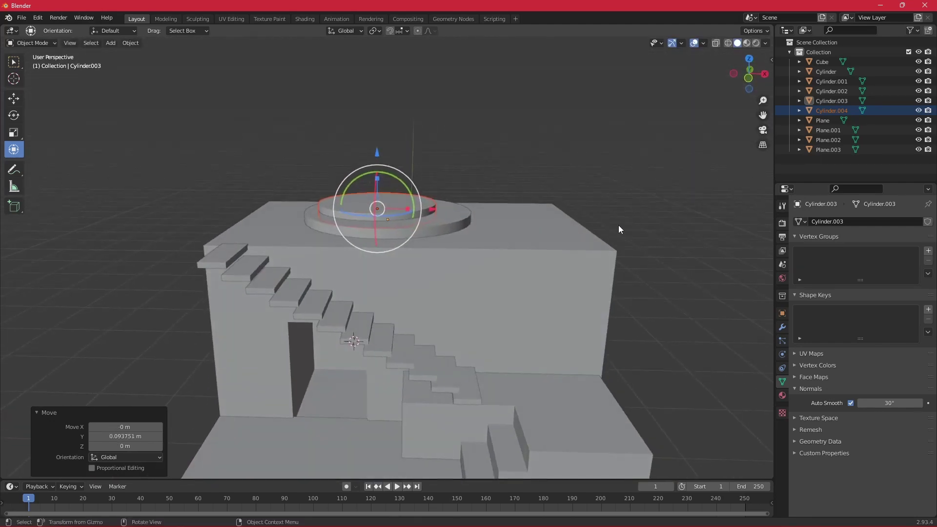
# Paste a third, even smaller disc, Cylinder.005, onto the stack and select it
pyautogui.hotkey('ctrl', 'v')
pyautogui.press('s')
pyautogui.press('Return')
pyautogui.press('g')
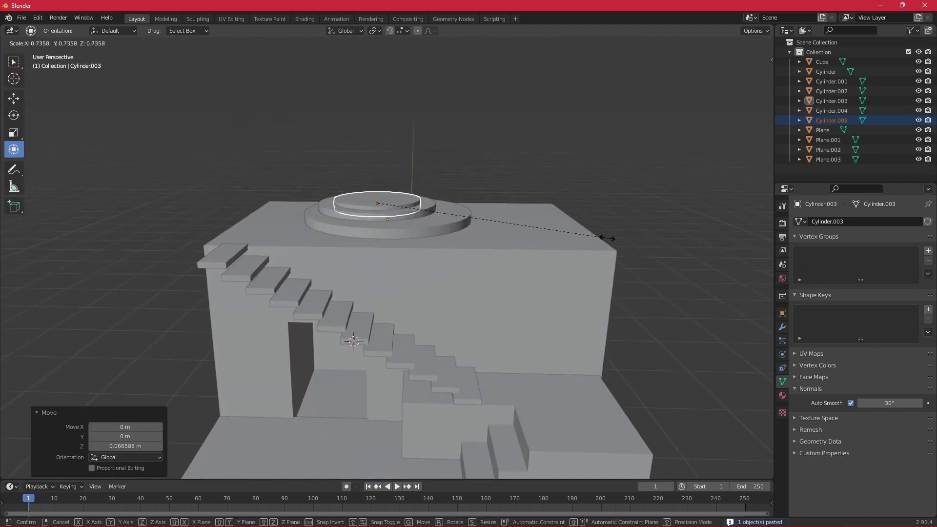
pyautogui.press('x')
pyautogui.press('y')
pyautogui.click(436, 205)
pyautogui.moveTo(436, 205)
pyautogui.mouseDown(button='middle')
pyautogui.moveTo(470, 170)
pyautogui.moveTo(569, 152)
pyautogui.moveTo(575, 217)
pyautogui.moveTo(335, 223)
pyautogui.moveTo(512, 233)
pyautogui.moveTo(596, 217)
pyautogui.moveTo(581, 212)
pyautogui.moveTo(469, 262)
pyautogui.moveTo(429, 268)
pyautogui.mouseUp(button='middle')
pyautogui.press('g')
pyautogui.press('z')
pyautogui.press('Escape')
pyautogui.click(423, 206)
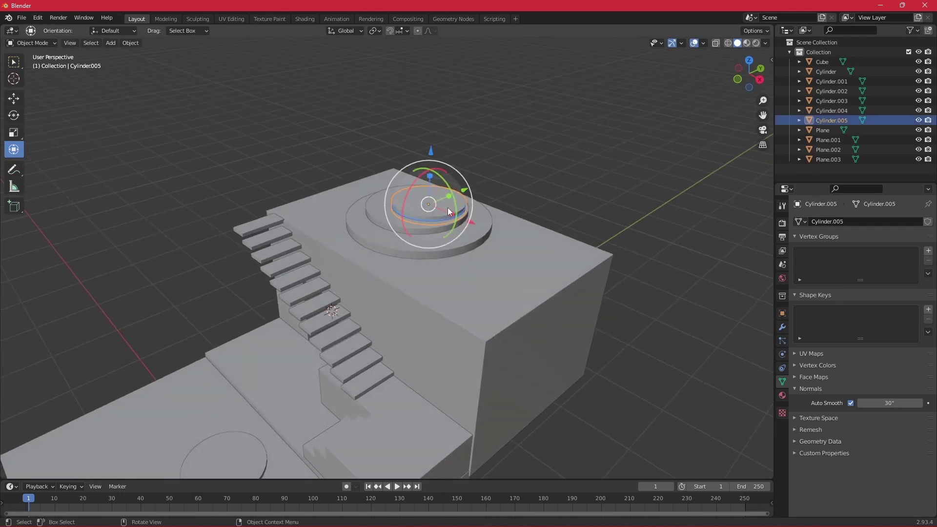
# Inset Cylinder.005's top face by 0.5024 m and extrude its centre 0.036806 m upward
pyautogui.press('Tab')
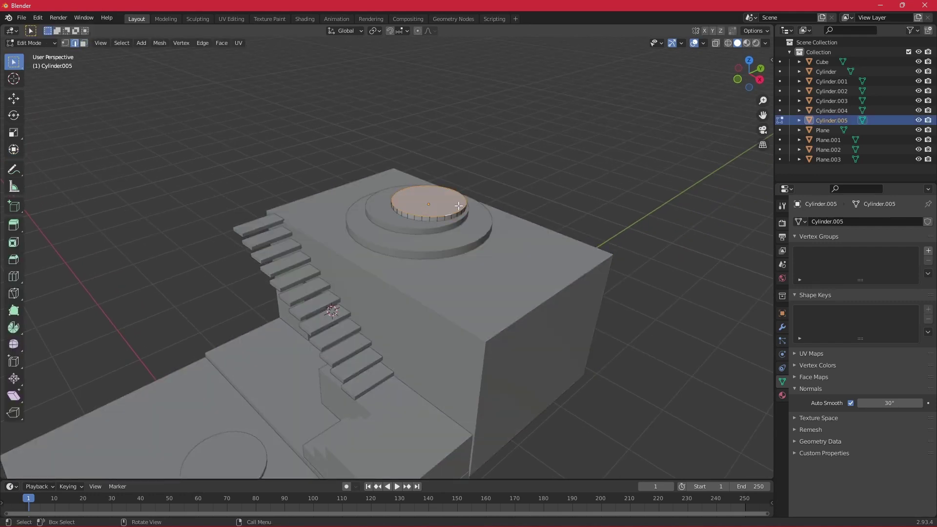
pyautogui.press('i')
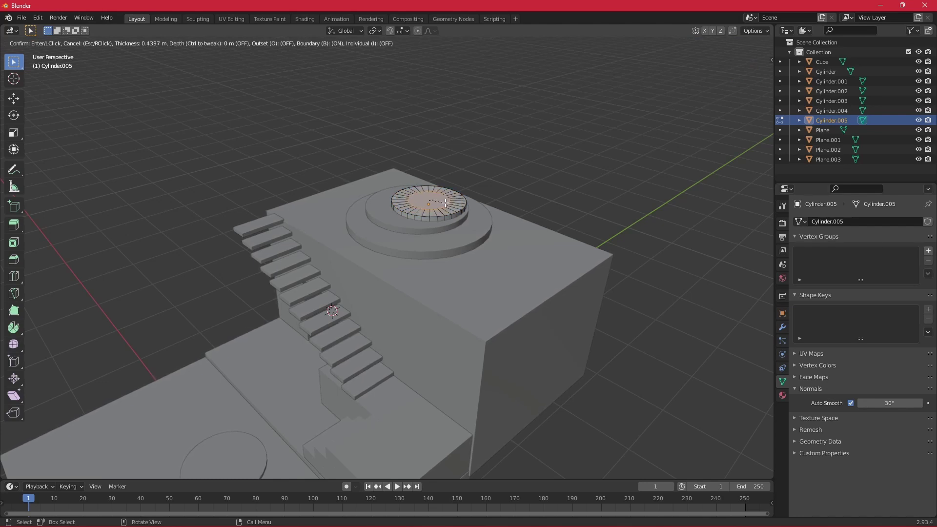
pyautogui.click(443, 203)
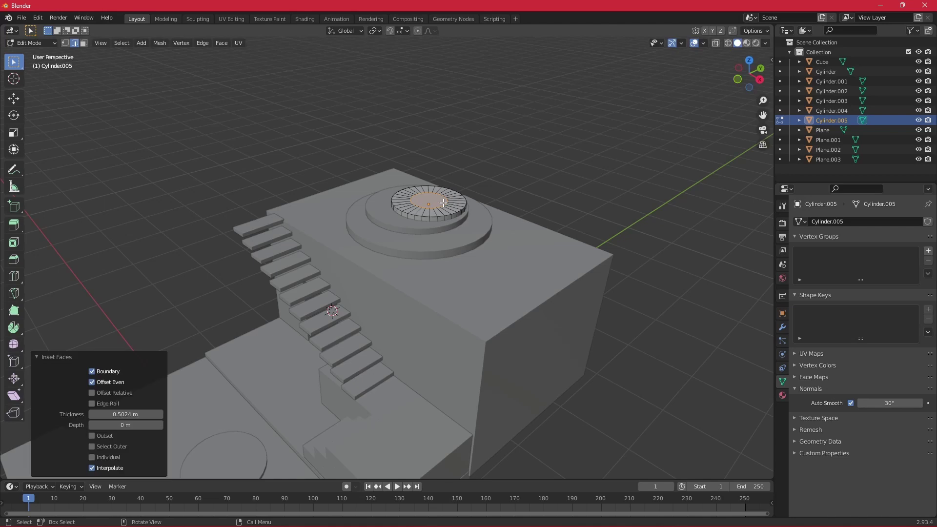
pyautogui.click(433, 201)
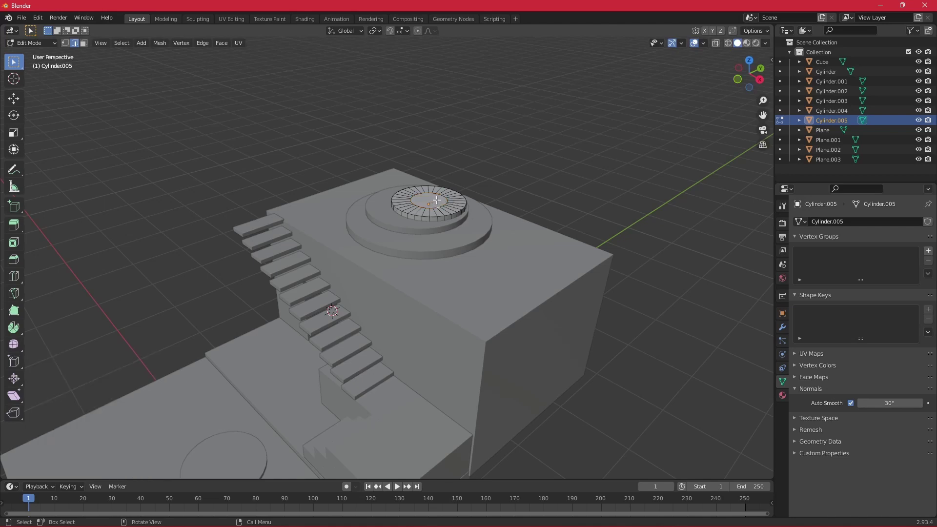
pyautogui.press('e')
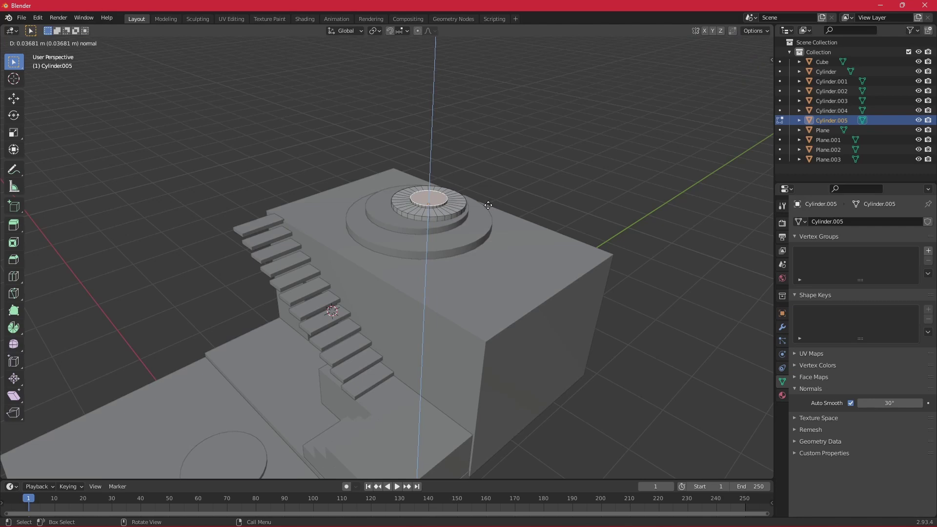
pyautogui.click(487, 205)
pyautogui.moveTo(514, 242)
pyautogui.mouseDown(button='middle')
pyautogui.moveTo(609, 221)
pyautogui.moveTo(562, 223)
pyautogui.mouseUp(button='middle')
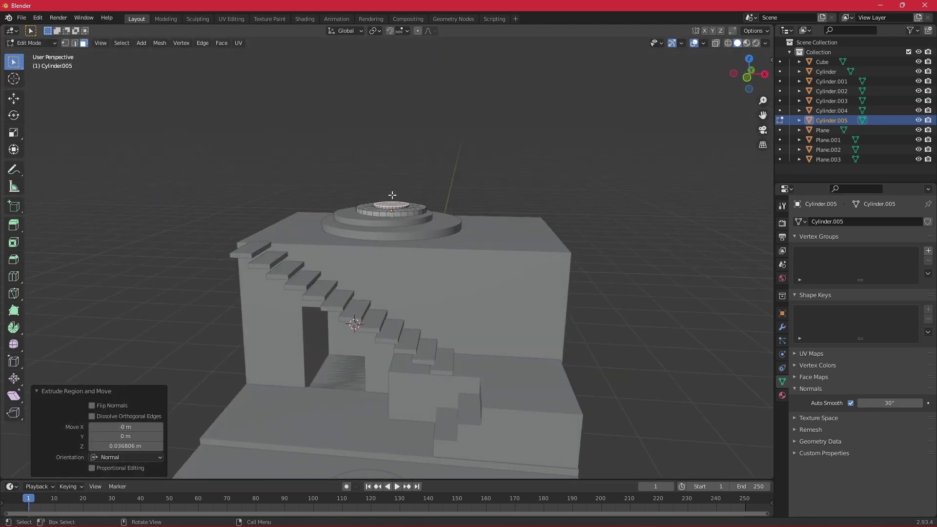
pyautogui.press('Tab')
pyautogui.moveTo(504, 228)
pyautogui.mouseDown(button='middle')
pyautogui.moveTo(462, 252)
pyautogui.moveTo(355, 249)
pyautogui.moveTo(209, 262)
pyautogui.moveTo(516, 238)
pyautogui.moveTo(503, 227)
pyautogui.mouseUp(button='middle')
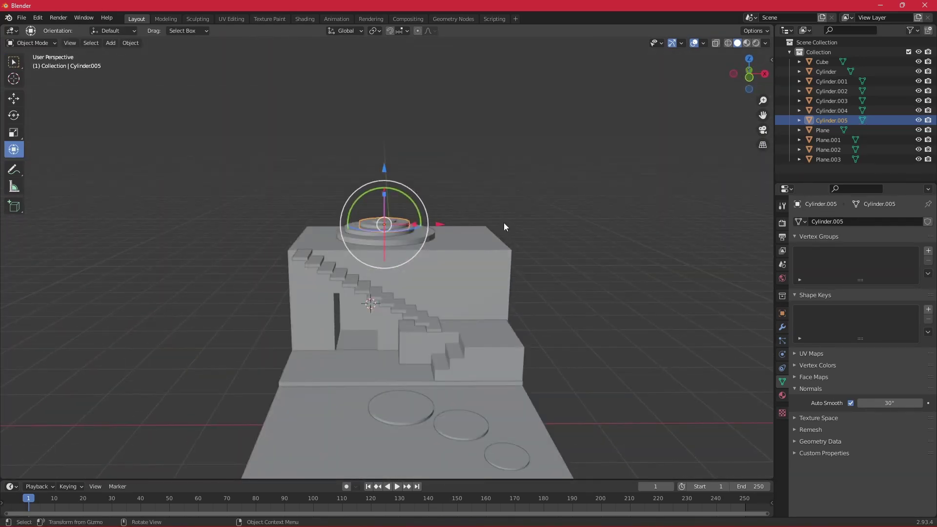
# Add a UV sphere scaled to 0.602 and centre it above the pedestal
pyautogui.hotkey('shift', 'a')
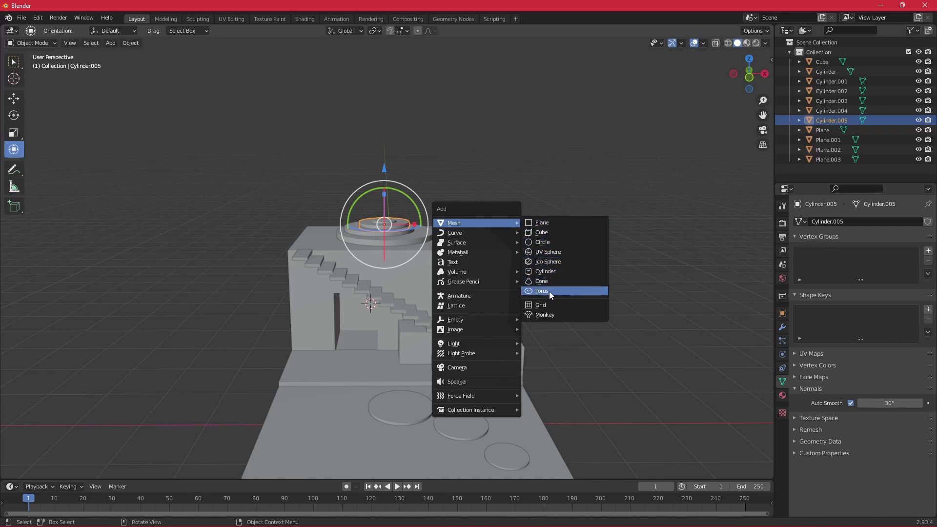
pyautogui.click(551, 253)
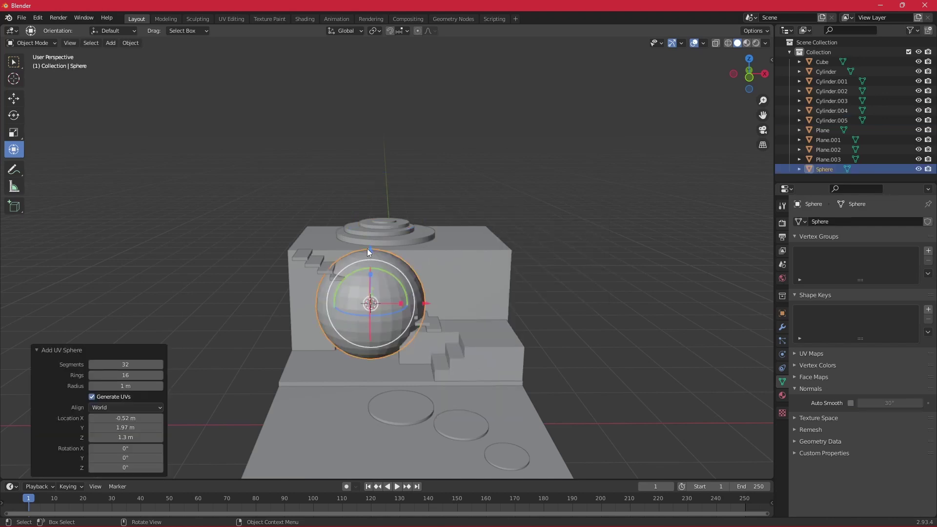
pyautogui.moveTo(366, 248); pyautogui.dragTo(379, 104)
pyautogui.press('s')
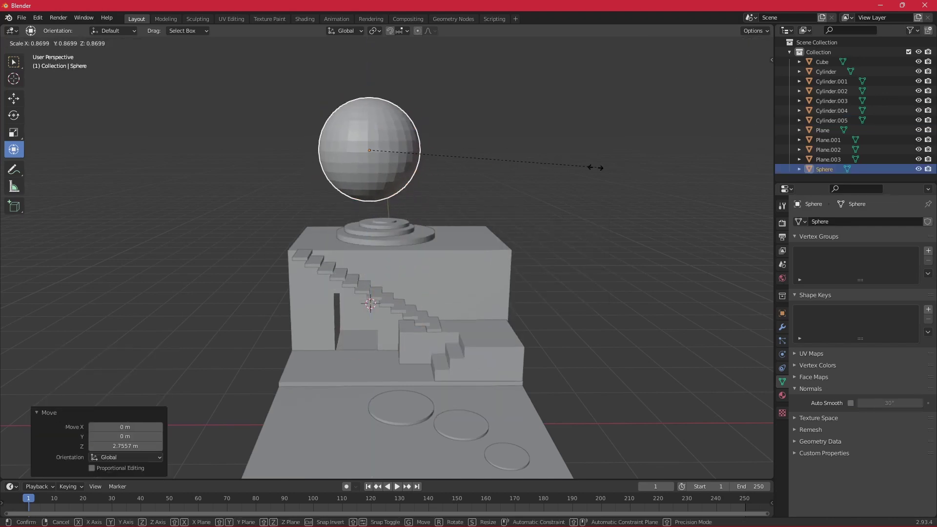
pyautogui.click(529, 165)
pyautogui.moveTo(428, 151); pyautogui.dragTo(459, 157)
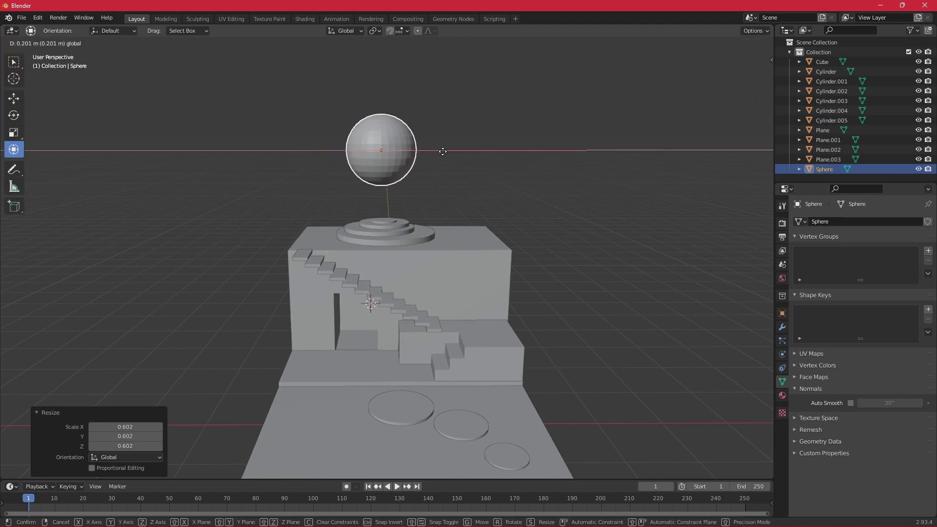
pyautogui.moveTo(458, 157); pyautogui.dragTo(378, 176, button='middle')
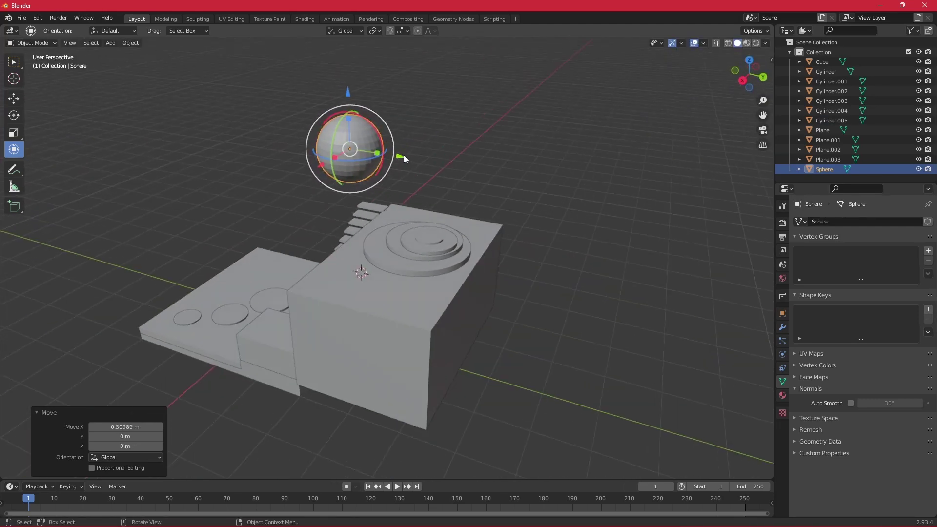
pyautogui.moveTo(401, 156); pyautogui.dragTo(488, 168)
pyautogui.moveTo(488, 168)
pyautogui.mouseDown(button='middle')
pyautogui.moveTo(499, 166)
pyautogui.moveTo(412, 225)
pyautogui.moveTo(423, 204)
pyautogui.mouseUp(button='middle')
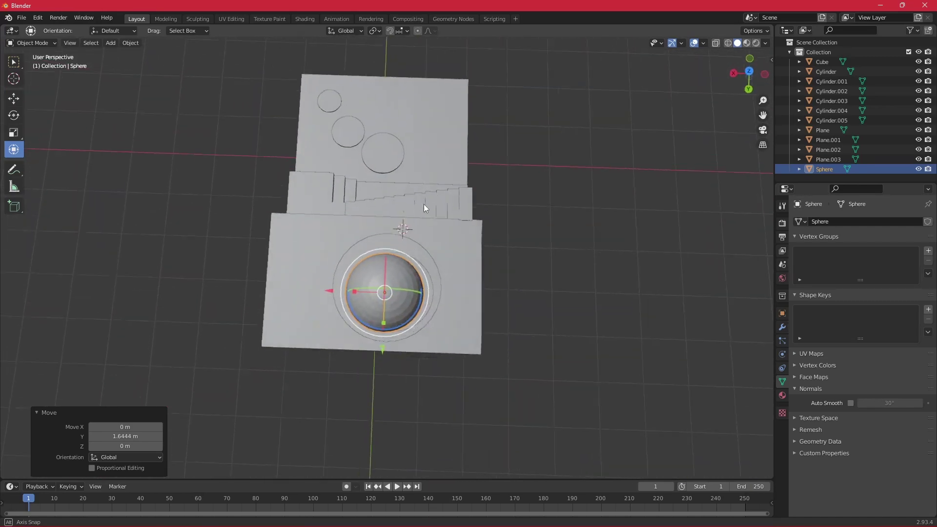
pyautogui.click(749, 70)
pyautogui.moveTo(393, 200); pyautogui.dragTo(393, 207)
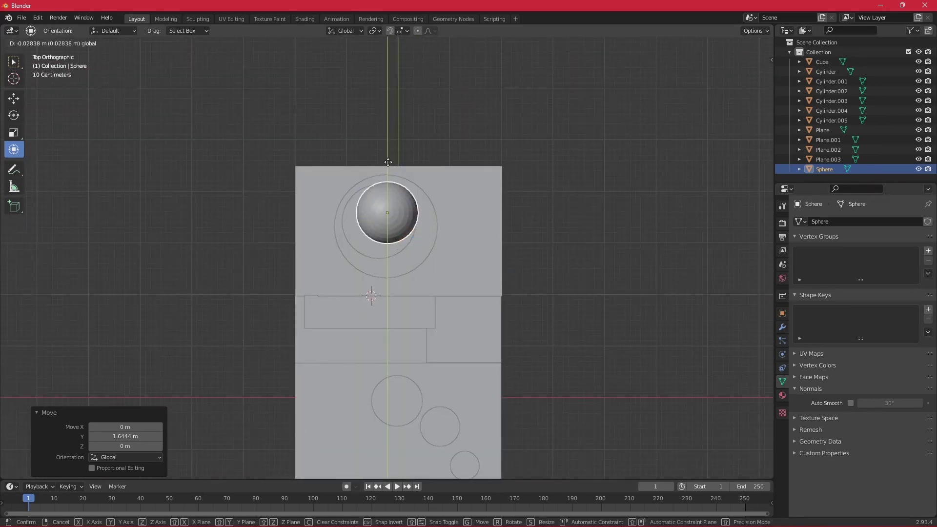
pyautogui.moveTo(569, 285); pyautogui.dragTo(560, 201, button='middle')
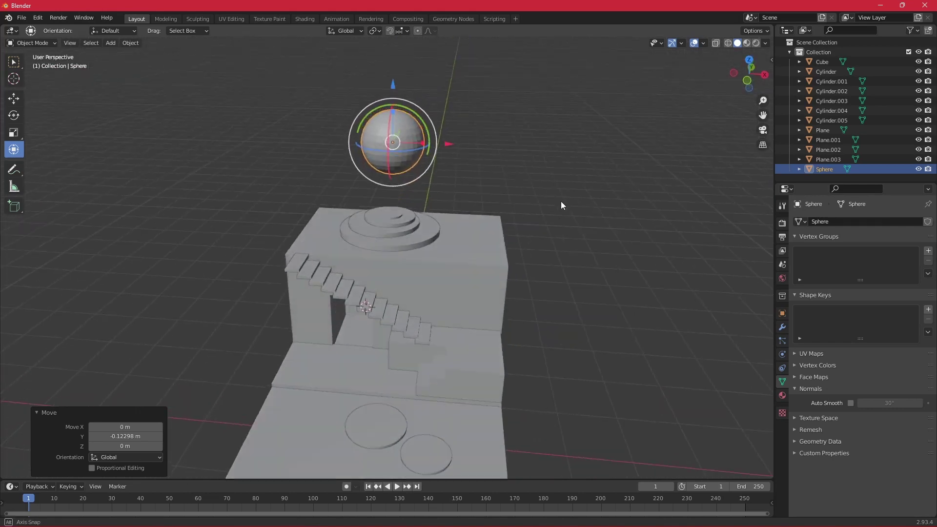
# Select the large floating sphere and set it to Shade Smooth
pyautogui.click(845, 171)
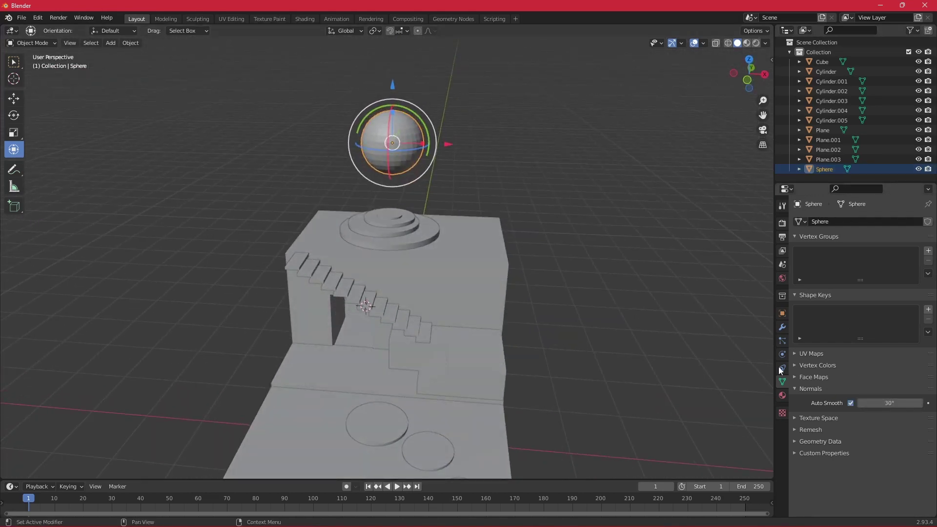
pyautogui.rightClick(391, 135)
pyautogui.click(391, 140)
pyautogui.moveTo(593, 210); pyautogui.dragTo(591, 186, button='middle')
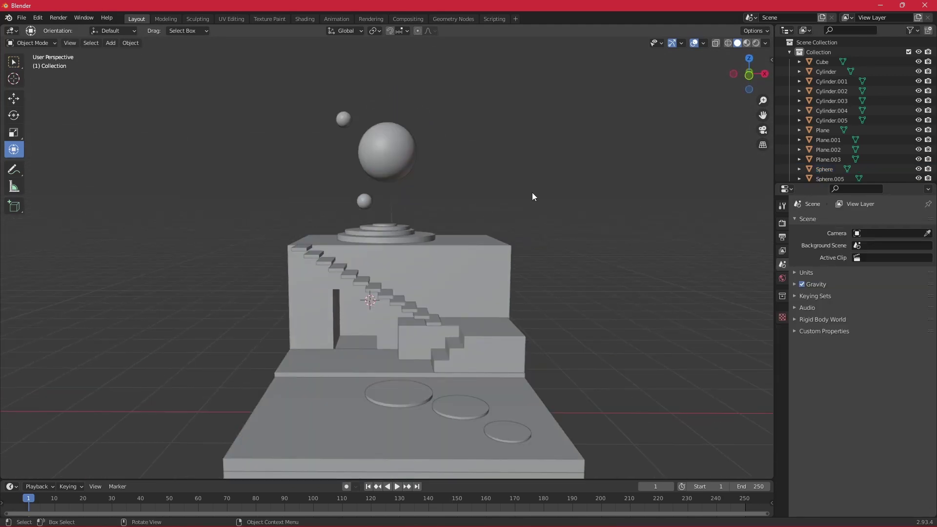
# Add a cylinder with Cap Fill set to Nothing, leaving both ends open
pyautogui.hotkey('shift', 'a')
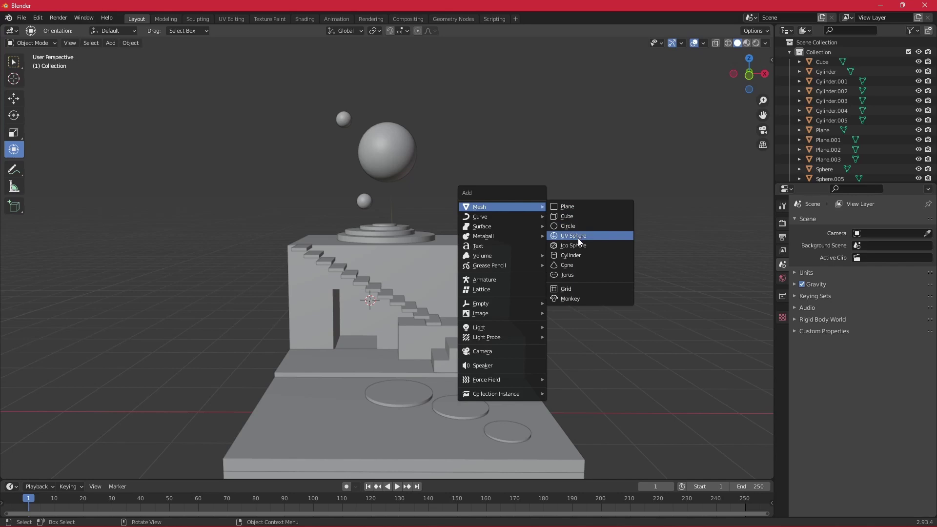
pyautogui.click(570, 256)
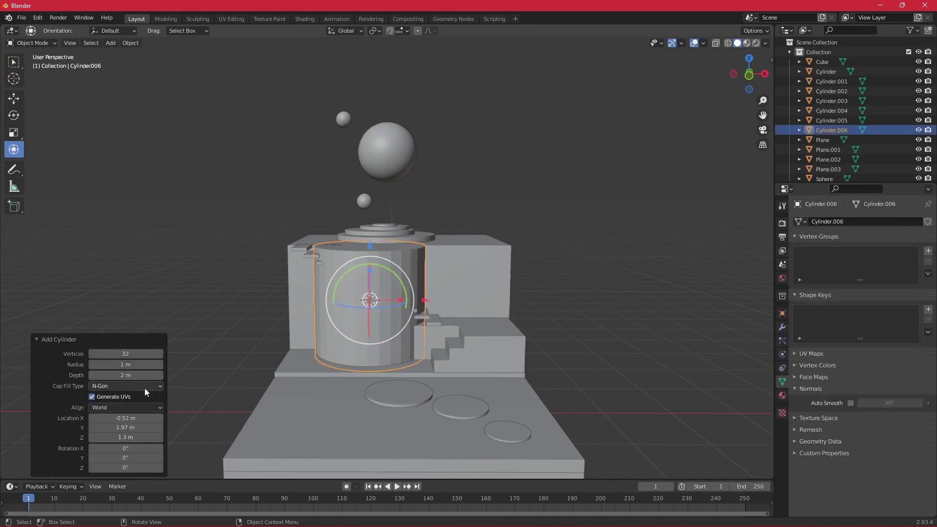
pyautogui.click(130, 387)
pyautogui.click(119, 400)
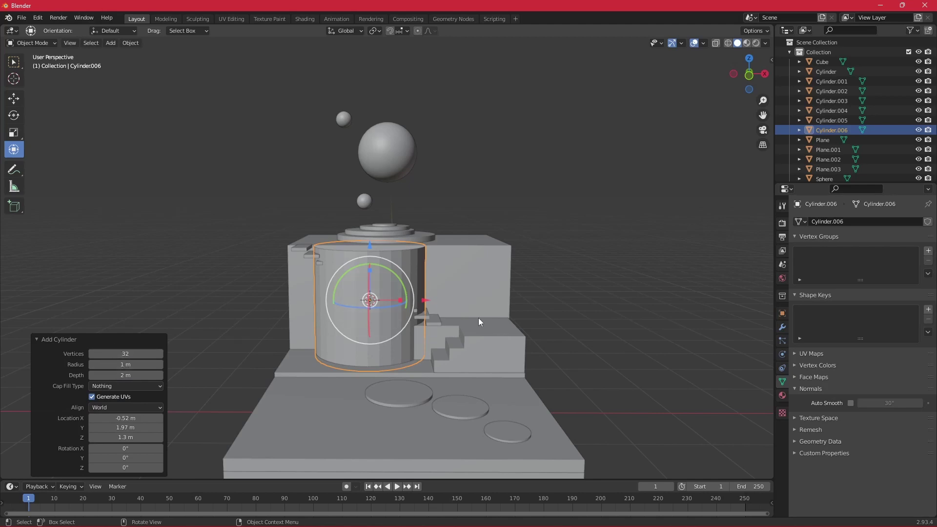
# Flatten the cylinder into a thin ring and centre it around the large sphere
pyautogui.moveTo(478, 317)
pyautogui.mouseDown(button='middle')
pyautogui.moveTo(482, 253)
pyautogui.moveTo(458, 307)
pyautogui.moveTo(472, 271)
pyautogui.moveTo(358, 274)
pyautogui.mouseUp(button='middle')
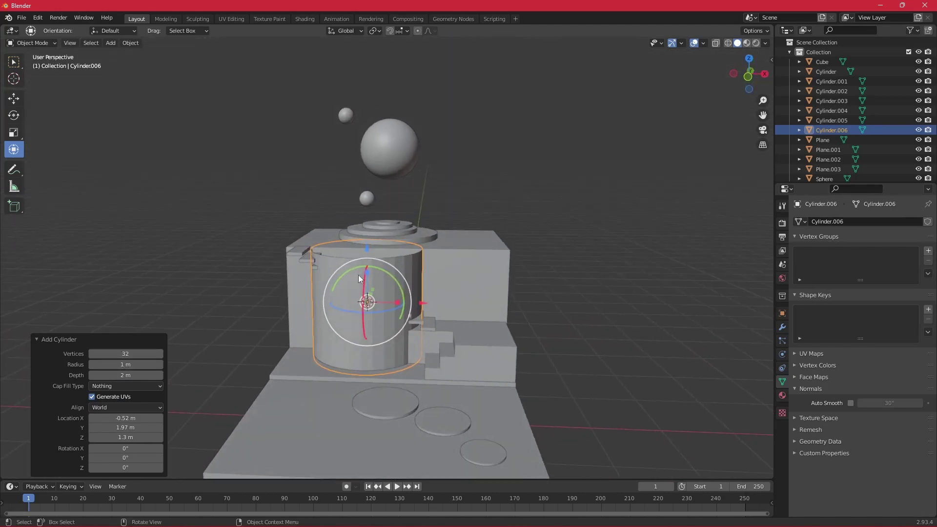
pyautogui.moveTo(367, 273); pyautogui.dragTo(368, 283)
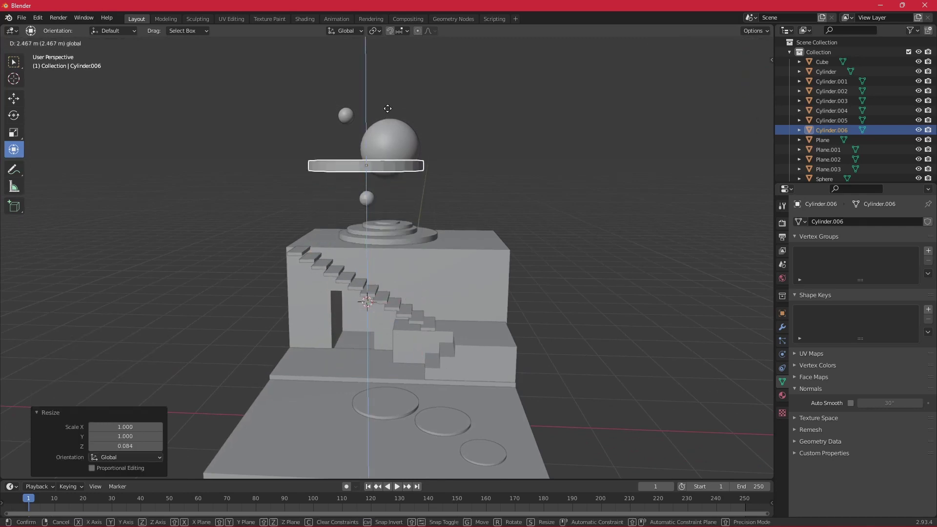
pyautogui.moveTo(369, 253); pyautogui.dragTo(387, 109)
pyautogui.moveTo(473, 141)
pyautogui.mouseDown(button='middle')
pyautogui.moveTo(391, 194)
pyautogui.moveTo(396, 188)
pyautogui.mouseUp(button='middle')
pyautogui.moveTo(396, 189); pyautogui.dragTo(505, 175)
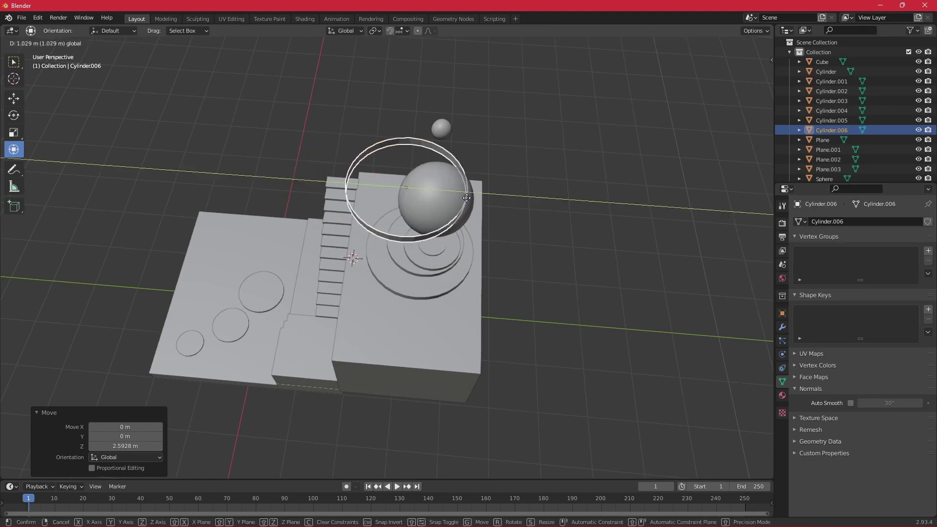
pyautogui.moveTo(506, 178)
pyautogui.mouseDown(button='middle')
pyautogui.moveTo(447, 226)
pyautogui.moveTo(440, 310)
pyautogui.mouseUp(button='middle')
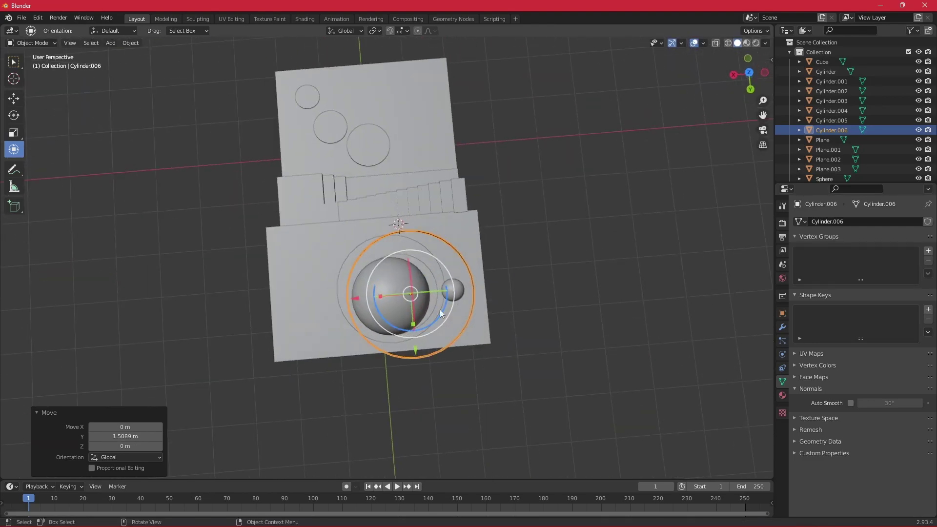
pyautogui.moveTo(356, 301); pyautogui.dragTo(340, 304)
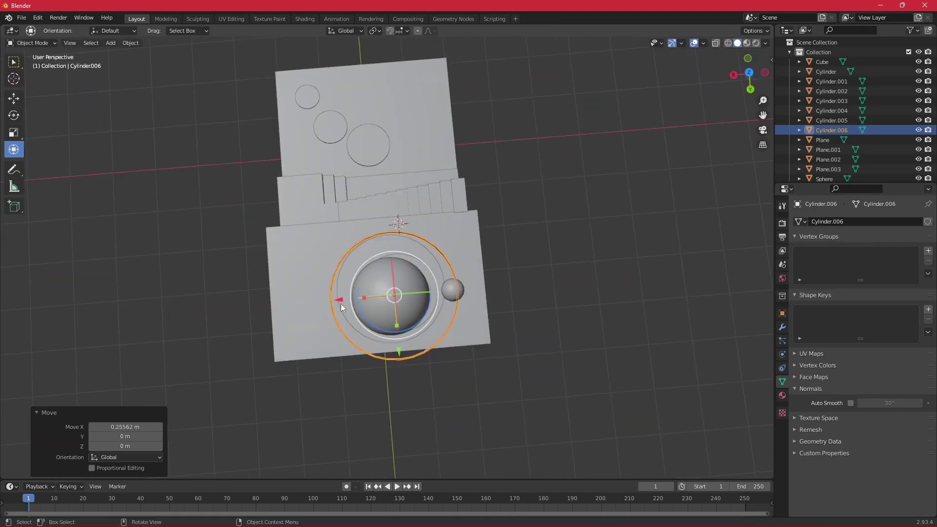
pyautogui.moveTo(340, 303)
pyautogui.mouseDown(button='middle')
pyautogui.moveTo(531, 333)
pyautogui.moveTo(630, 305)
pyautogui.moveTo(695, 336)
pyautogui.moveTo(697, 291)
pyautogui.moveTo(663, 317)
pyautogui.mouseUp(button='middle')
pyautogui.click(388, 85)
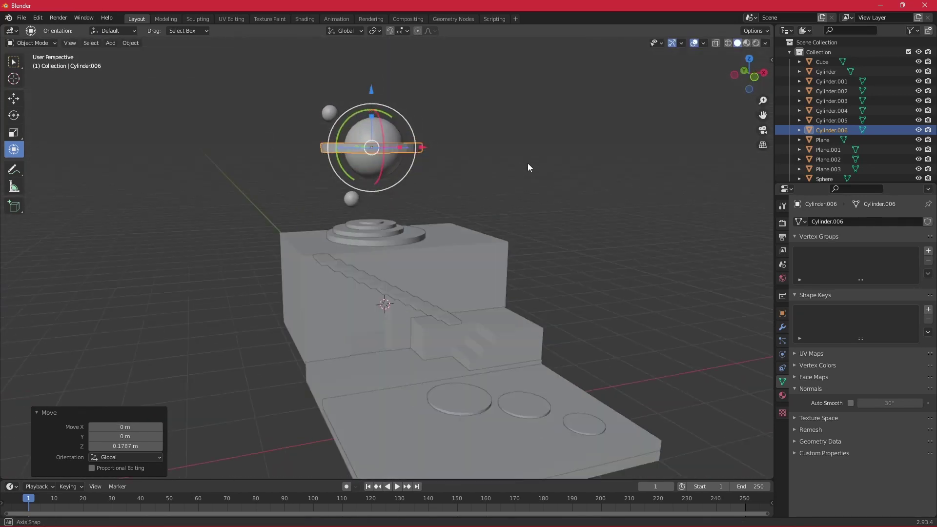
pyautogui.moveTo(388, 85); pyautogui.dragTo(417, 128, button='middle')
# Tilt the ring 18.7° on Y, shade it smooth, and paste a copy
pyautogui.press('r')
pyautogui.click(423, 138)
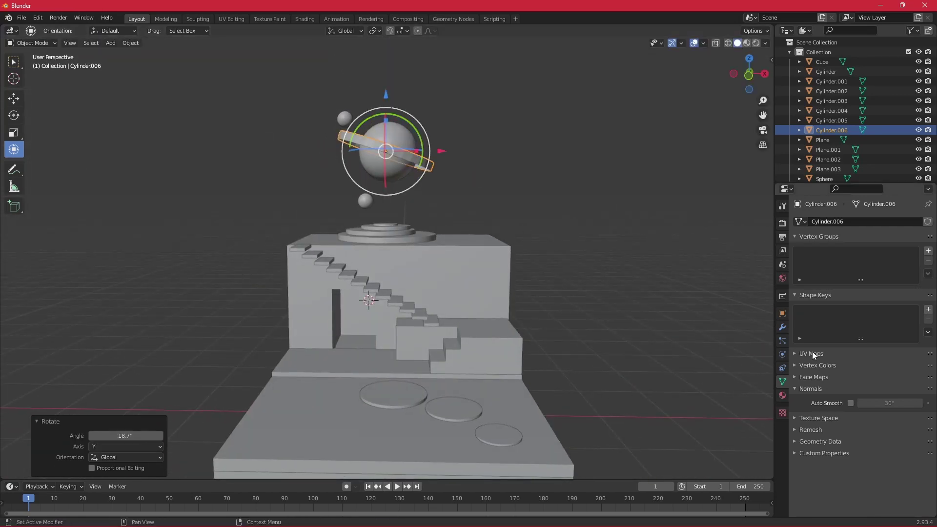
pyautogui.rightClick(418, 155)
pyautogui.click(418, 157)
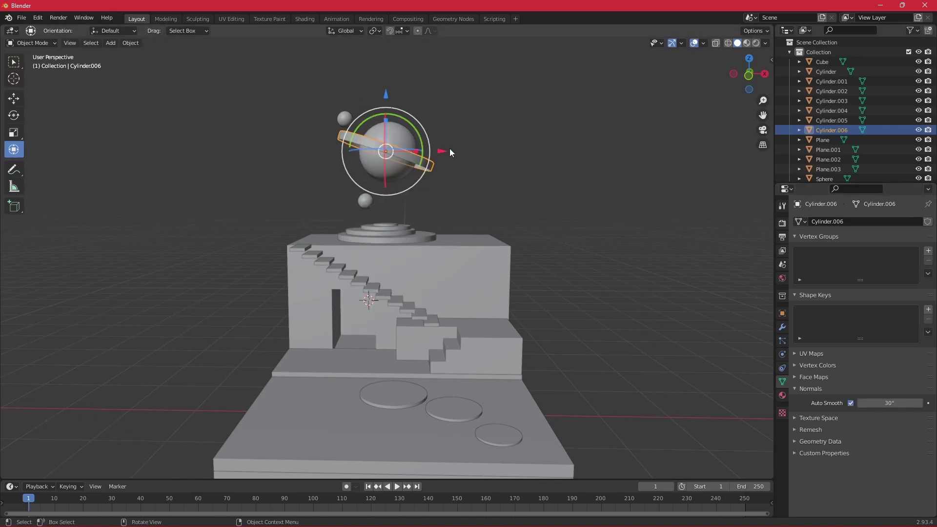
pyautogui.hotkey('ctrl', 'c')
pyautogui.hotkey('ctrl', 'v')
# Tilt the copied ring to −34.5° and enlarge it to 1.218
pyautogui.press('r')
pyautogui.click(465, 152)
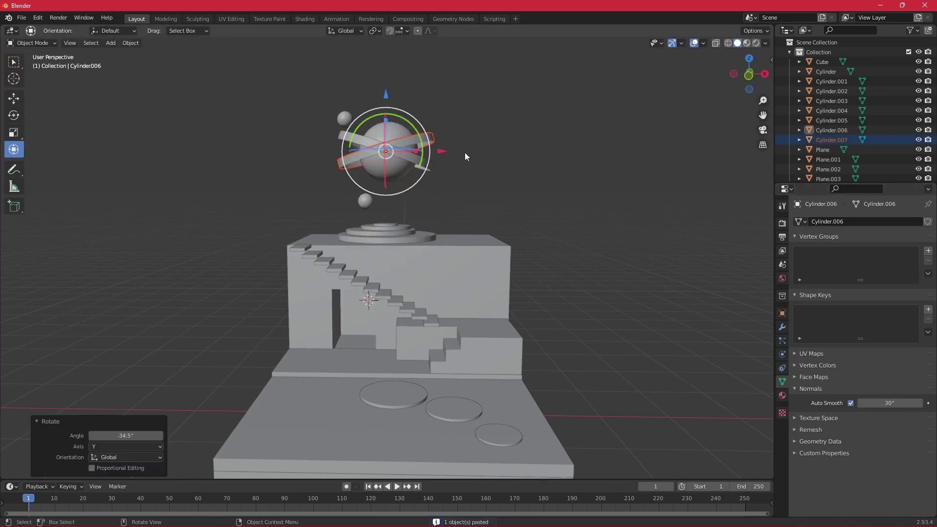
pyautogui.press('s')
pyautogui.click(482, 156)
pyautogui.moveTo(481, 156)
pyautogui.mouseDown(button='middle')
pyautogui.moveTo(526, 206)
pyautogui.moveTo(456, 139)
pyautogui.mouseUp(button='middle')
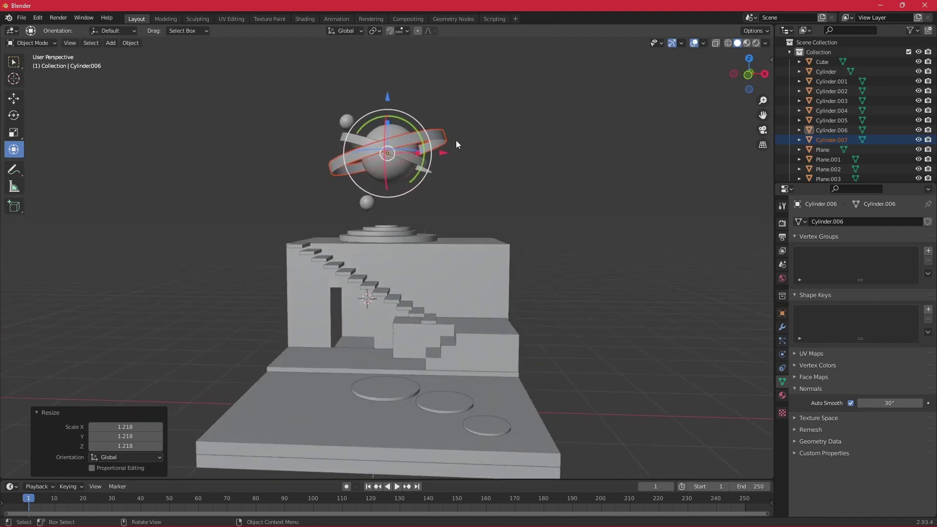
# Paste a third ring, tilt it 82.5° on Y and shrink it to 0.908
pyautogui.hotkey('ctrl', 'v')
pyautogui.press('r')
pyautogui.click(580, 251)
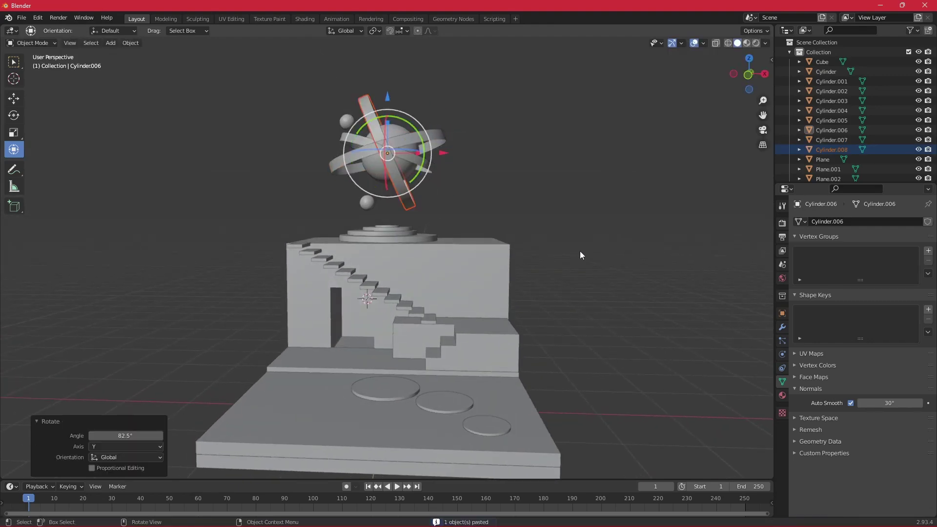
pyautogui.press('s')
pyautogui.click(616, 272)
pyautogui.moveTo(616, 271)
pyautogui.mouseDown(button='middle')
pyautogui.moveTo(467, 200)
pyautogui.moveTo(435, 252)
pyautogui.moveTo(487, 263)
pyautogui.moveTo(603, 238)
pyautogui.moveTo(595, 253)
pyautogui.moveTo(283, 225)
pyautogui.mouseUp(button='middle')
pyautogui.press('s')
pyautogui.click(490, 266)
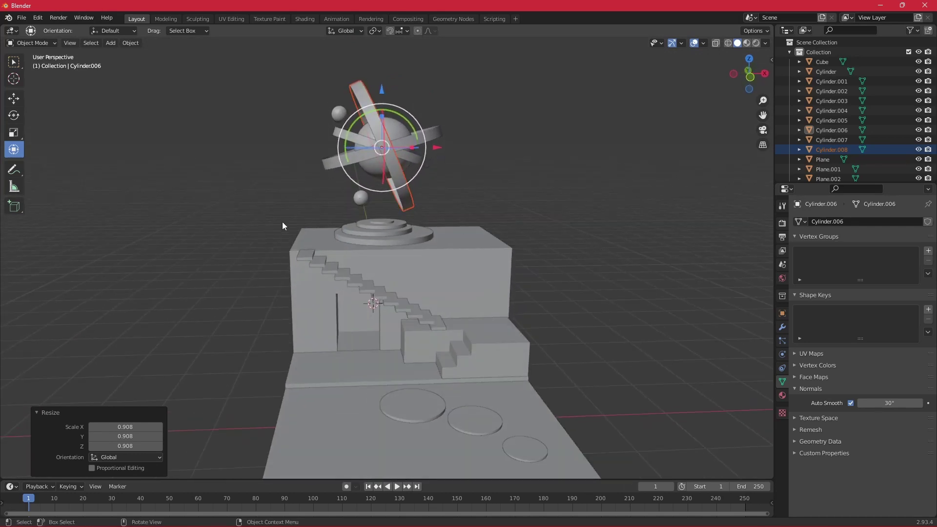
# Duplicate a small sphere and raise the copy along Z
pyautogui.click(359, 200)
pyautogui.hotkey('ctrl', 'c')
pyautogui.hotkey('ctrl', 'v')
pyautogui.press('g')
pyautogui.press('x')
pyautogui.press('z')
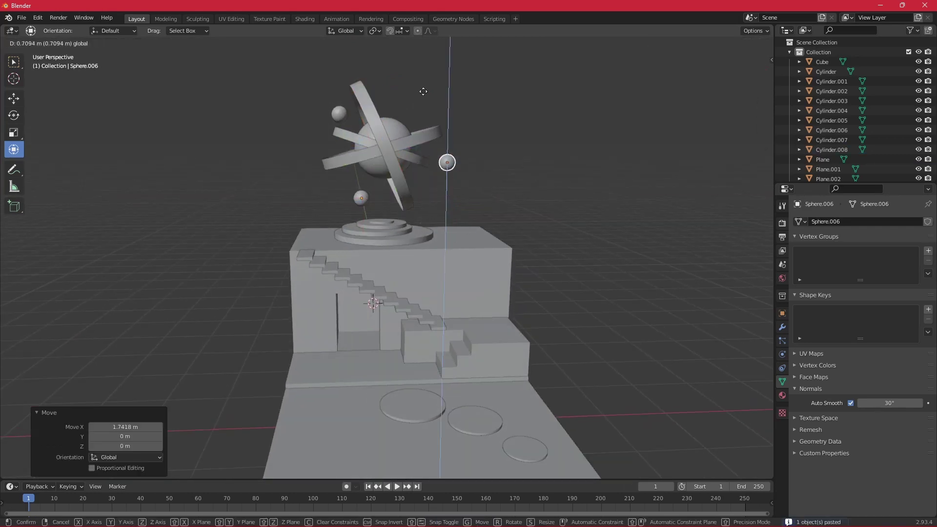
pyautogui.click(493, 147)
# Shift the copied sphere along X beside the rings and shrink it slightly
pyautogui.press('g')
pyautogui.press('x')
pyautogui.click(476, 113)
pyautogui.press('s')
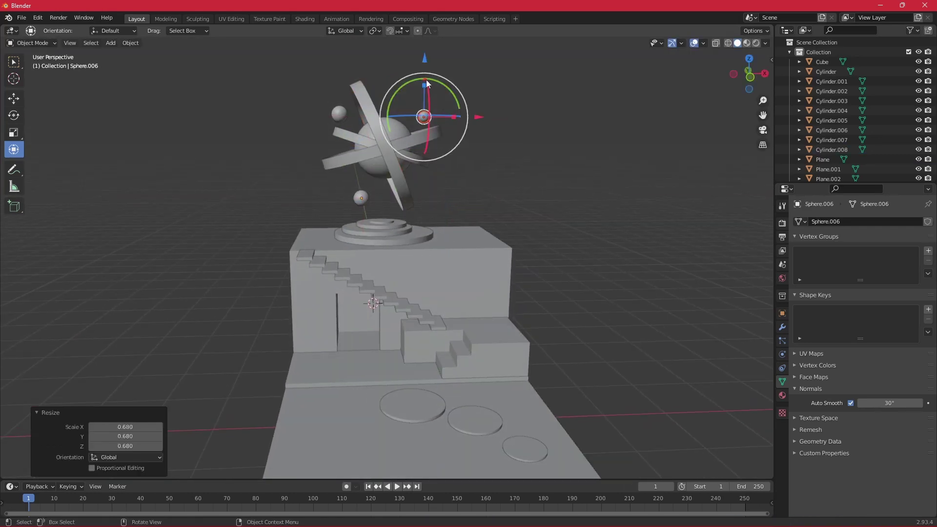
pyautogui.press('g')
pyautogui.press('x')
pyautogui.click(477, 120)
pyautogui.moveTo(476, 120); pyautogui.dragTo(551, 189, button='middle')
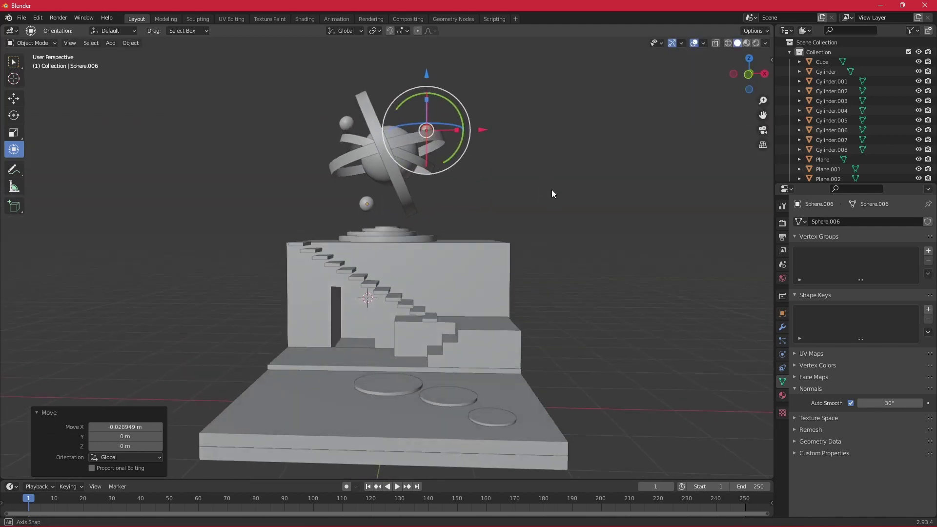
# Paste another small sphere and move it vertically into place
pyautogui.hotkey('ctrl', 'c')
pyautogui.moveTo(379, 213)
pyautogui.mouseDown(button='middle')
pyautogui.moveTo(552, 215)
pyautogui.moveTo(308, 157)
pyautogui.moveTo(367, 151)
pyautogui.moveTo(342, 122)
pyautogui.mouseUp(button='middle')
pyautogui.hotkey('ctrl', 'v')
pyautogui.press('g')
pyautogui.press('z')
pyautogui.click(287, 90)
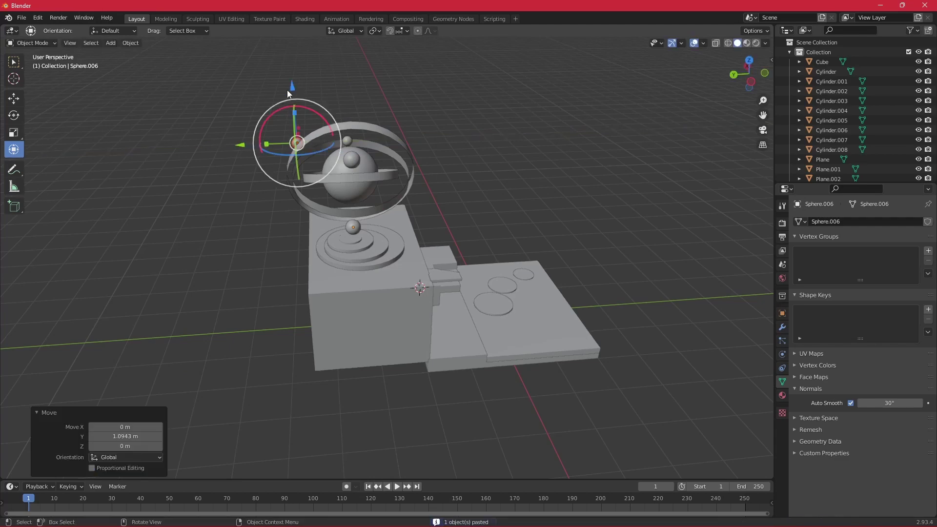
pyautogui.press('g')
pyautogui.press('z')
pyautogui.click(346, 165)
# Adjust that sphere along X and lower it about 0.54 m
pyautogui.moveTo(346, 165); pyautogui.dragTo(517, 211, button='middle')
pyautogui.press('g')
pyautogui.press('x')
pyautogui.click(373, 187)
pyautogui.moveTo(373, 187); pyautogui.dragTo(380, 210, button='middle')
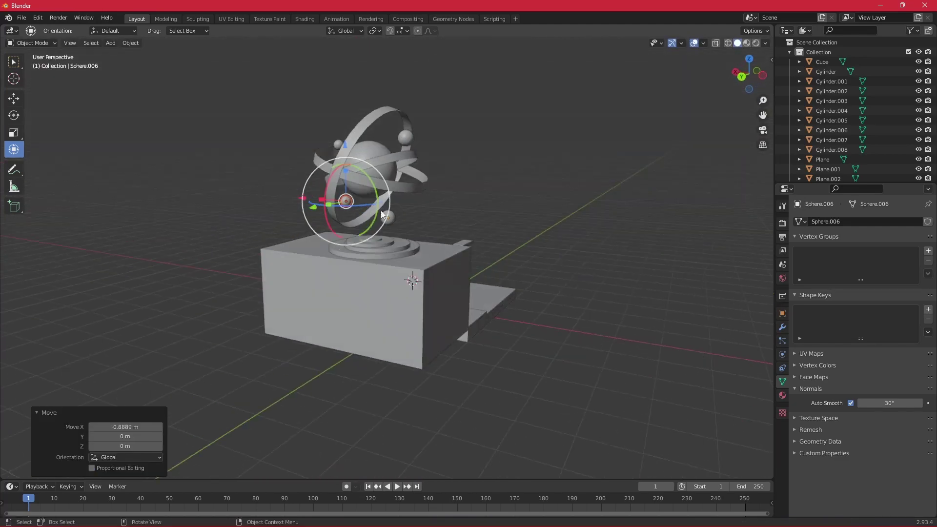
pyautogui.click(383, 178)
pyautogui.moveTo(383, 178)
pyautogui.mouseDown(button='middle')
pyautogui.moveTo(372, 230)
pyautogui.moveTo(520, 229)
pyautogui.moveTo(443, 224)
pyautogui.mouseUp(button='middle')
# Paste one more small sphere and place it about 2 m to the right
pyautogui.hotkey('ctrl', 'v')
pyautogui.press('g')
pyautogui.press('x')
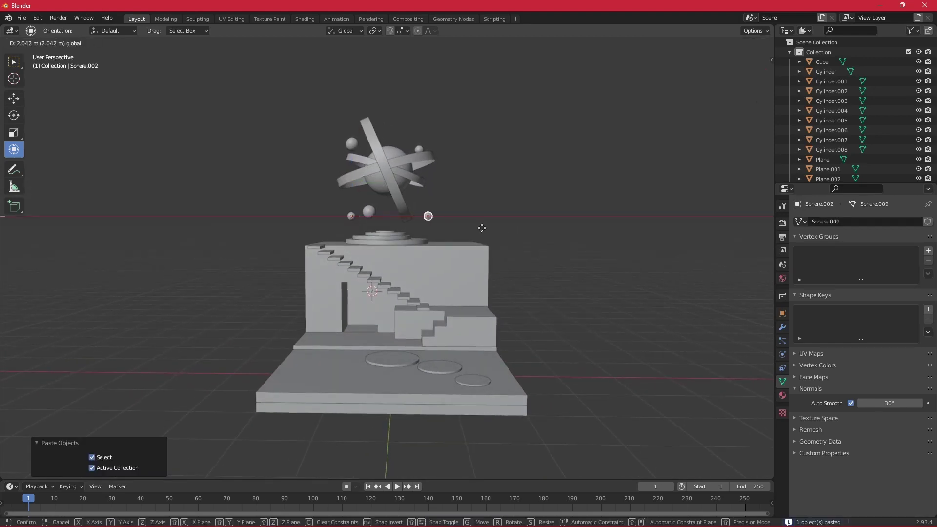
pyautogui.click(422, 158)
pyautogui.moveTo(457, 171)
pyautogui.mouseDown(button='middle')
pyautogui.moveTo(726, 262)
pyautogui.moveTo(495, 250)
pyautogui.moveTo(523, 266)
pyautogui.moveTo(516, 256)
pyautogui.moveTo(525, 253)
pyautogui.moveTo(334, 179)
pyautogui.moveTo(347, 204)
pyautogui.moveTo(327, 189)
pyautogui.mouseUp(button='middle')
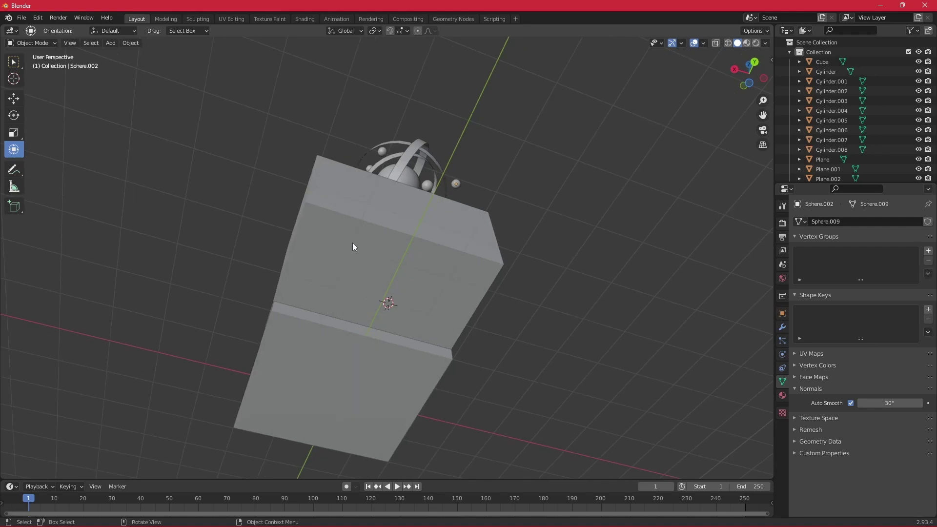
# Lower the four bottom face columns of Plane.002 by 0.34 m along Z, then exit Edit Mode
pyautogui.press('Tab')
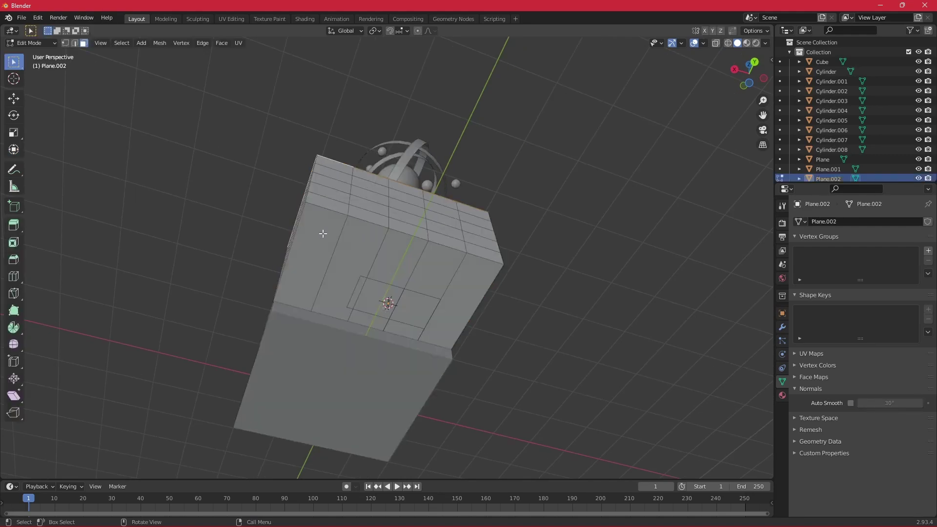
pyautogui.keyDown('shift'); pyautogui.click(361, 257); pyautogui.keyUp('shift')
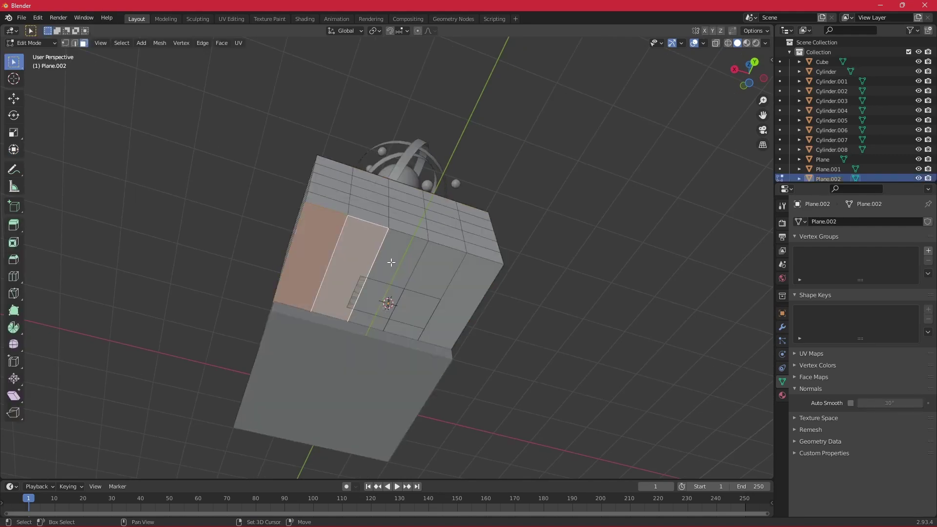
pyautogui.keyDown('shift'); pyautogui.click(404, 266); pyautogui.keyUp('shift')
pyautogui.keyDown('shift'); pyautogui.click(444, 277); pyautogui.keyUp('shift')
pyautogui.keyDown('shift'); pyautogui.click(471, 282); pyautogui.keyUp('shift')
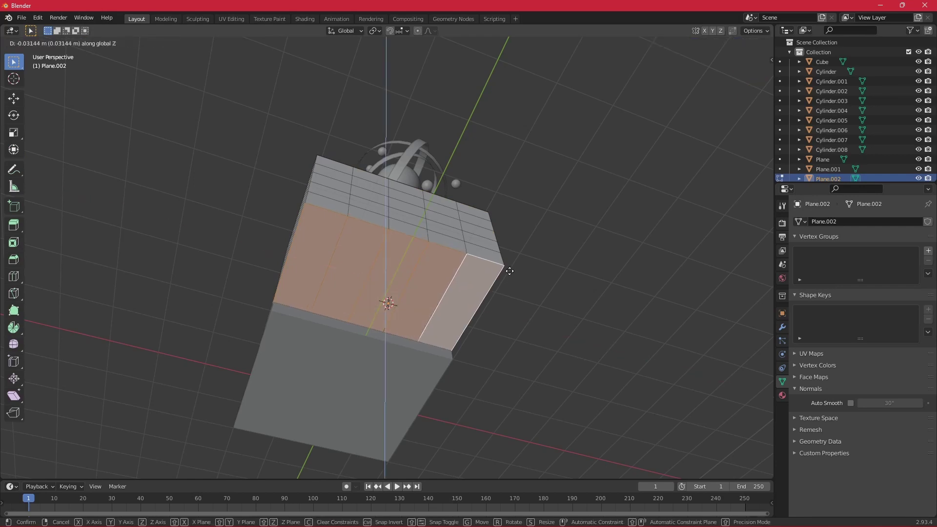
pyautogui.click(519, 281)
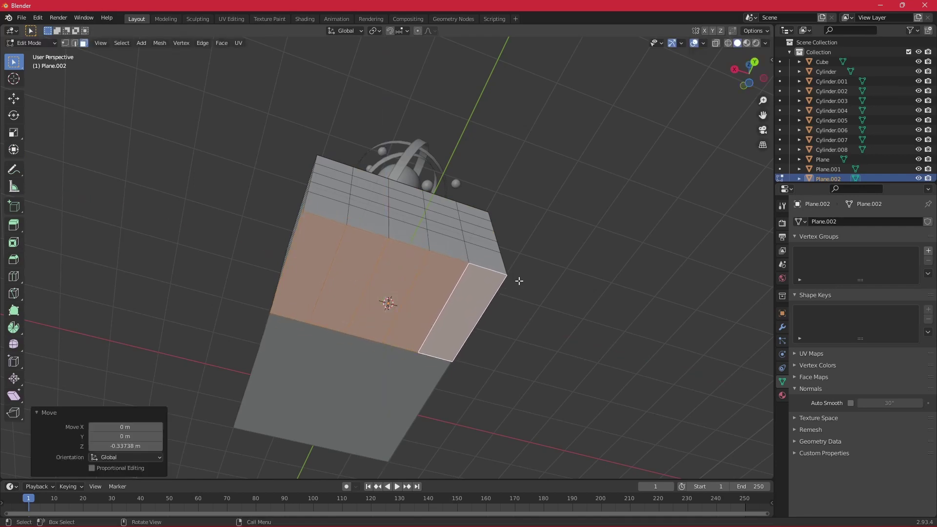
pyautogui.moveTo(517, 279)
pyautogui.mouseDown(button='middle')
pyautogui.moveTo(499, 355)
pyautogui.moveTo(533, 370)
pyautogui.moveTo(581, 359)
pyautogui.moveTo(581, 367)
pyautogui.moveTo(566, 344)
pyautogui.moveTo(575, 332)
pyautogui.moveTo(575, 372)
pyautogui.moveTo(572, 361)
pyautogui.mouseUp(button='middle')
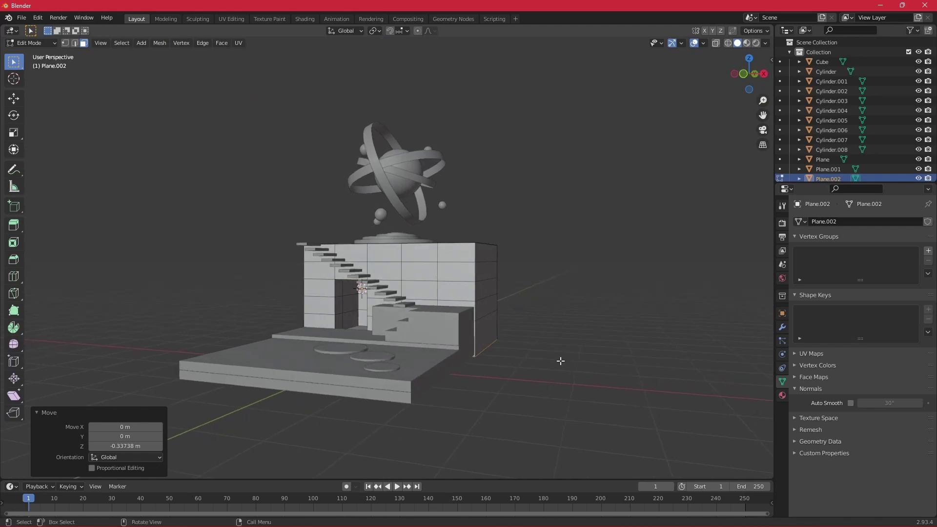
pyautogui.press('Tab')
pyautogui.scroll(-4, 499, 338)
pyautogui.hotkey('shift', 's')
# Snap the 3D cursor to the world origin and add a plane scaled up 1.447×
pyautogui.click(451, 371)
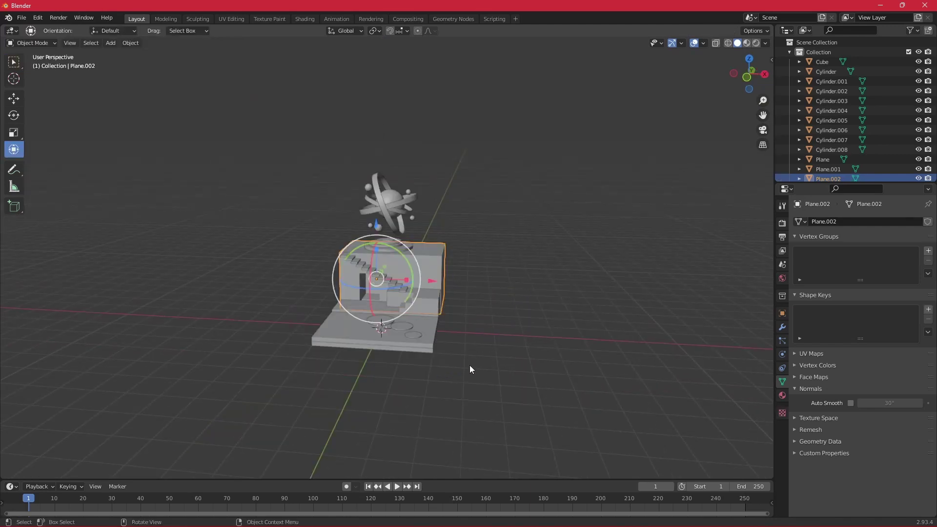
pyautogui.hotkey('shift', 'a')
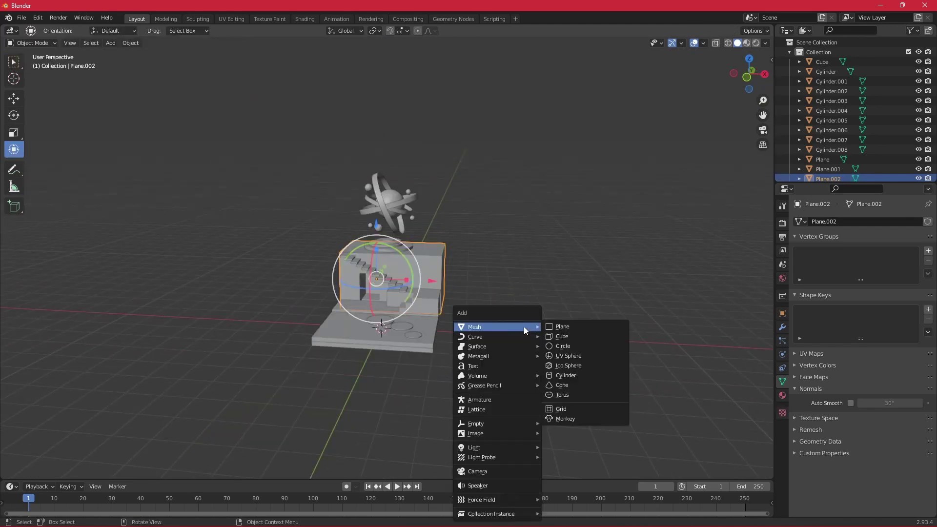
pyautogui.click(562, 325)
pyautogui.press('s')
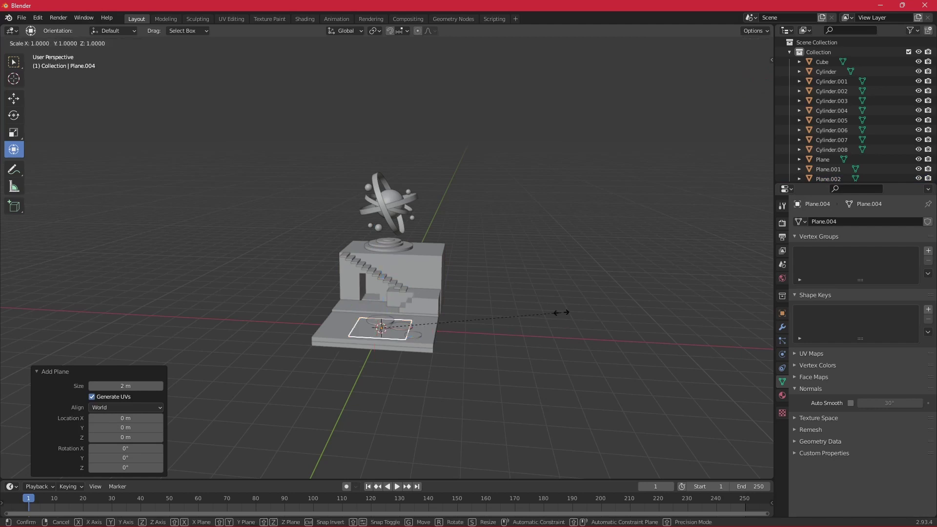
pyautogui.click(534, 368)
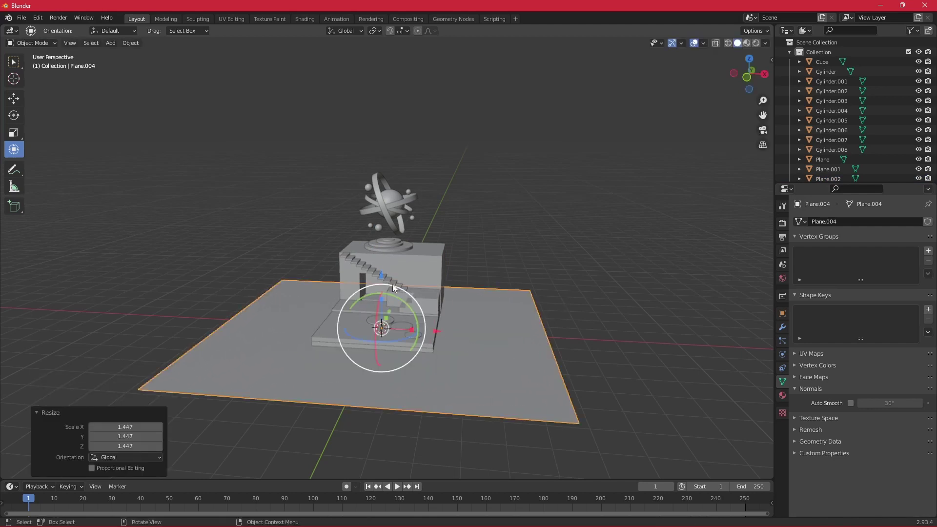
# Lower the plane along Z and centre it beneath the diorama as the floor
pyautogui.press('g')
pyautogui.press('z')
pyautogui.click(470, 297)
pyautogui.moveTo(470, 296)
pyautogui.mouseDown(button='middle')
pyautogui.moveTo(462, 315)
pyautogui.moveTo(613, 338)
pyautogui.moveTo(394, 348)
pyautogui.moveTo(364, 340)
pyautogui.moveTo(465, 329)
pyautogui.moveTo(394, 350)
pyautogui.mouseUp(button='middle')
pyautogui.press('g')
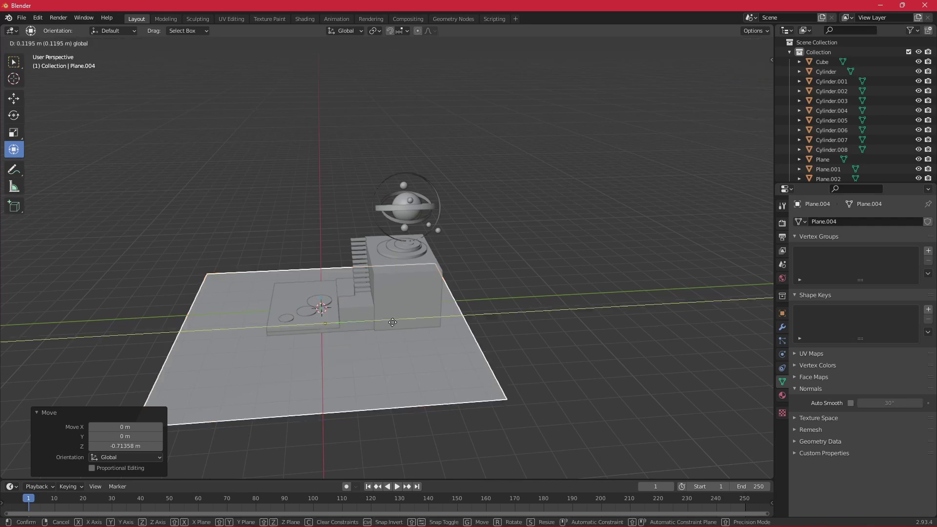
pyautogui.click(440, 324)
pyautogui.moveTo(432, 374); pyautogui.dragTo(534, 370, button='middle')
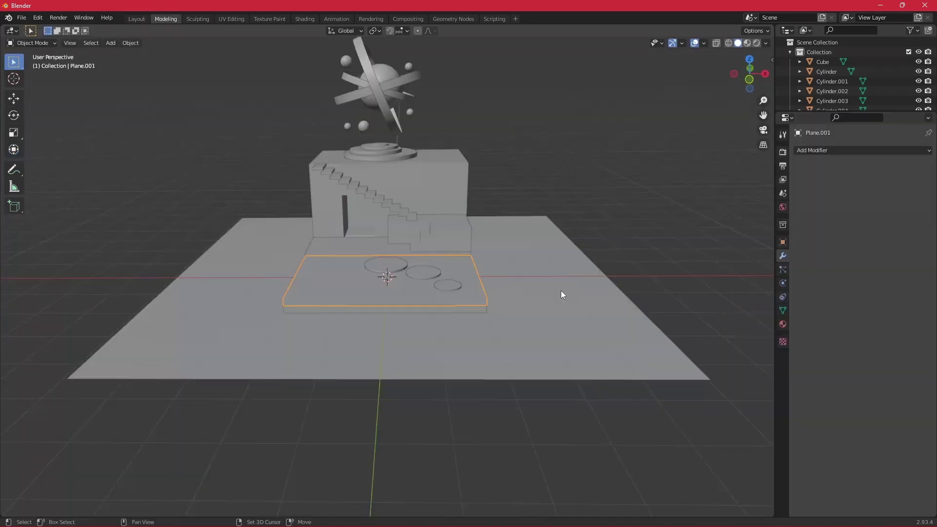
pyautogui.hotkey('shift', 'a')
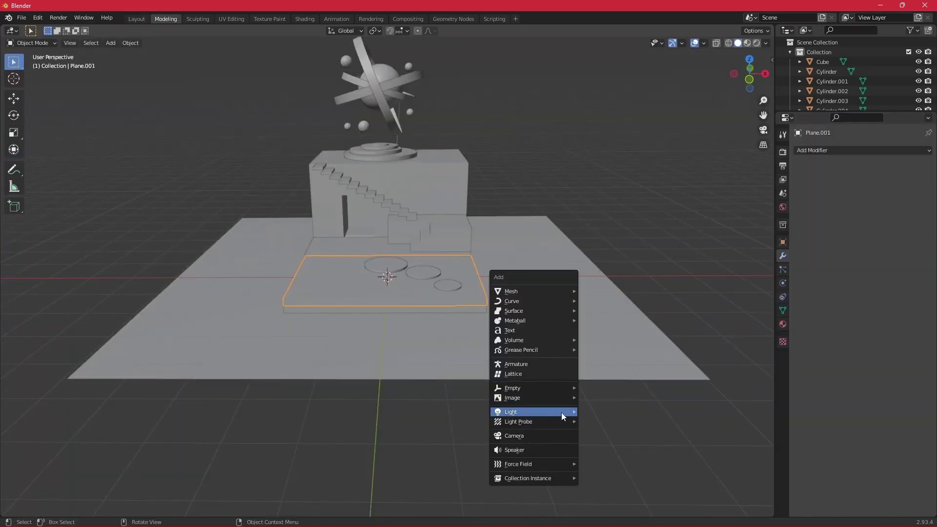
# Add an area light, enlarge it, and place it high above the diorama
pyautogui.moveTo(532, 412)
pyautogui.click(604, 444)
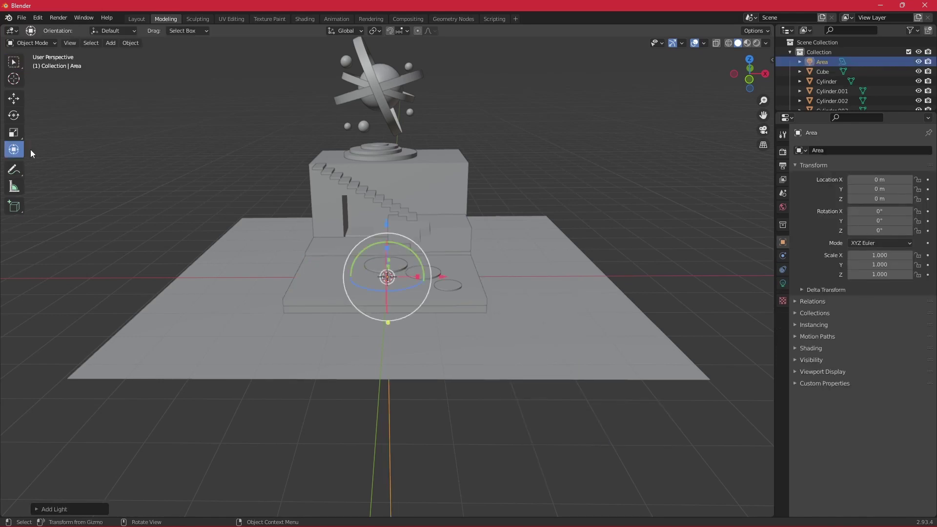
pyautogui.moveTo(388, 228); pyautogui.dragTo(385, 34)
pyautogui.scroll(-3, 385, 146)
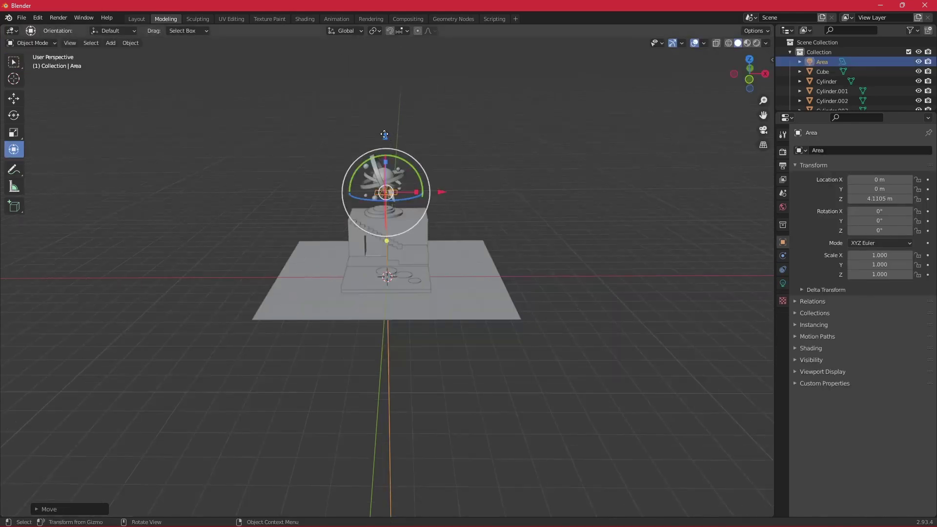
pyautogui.moveTo(387, 156); pyautogui.dragTo(385, 80)
pyautogui.press('s')
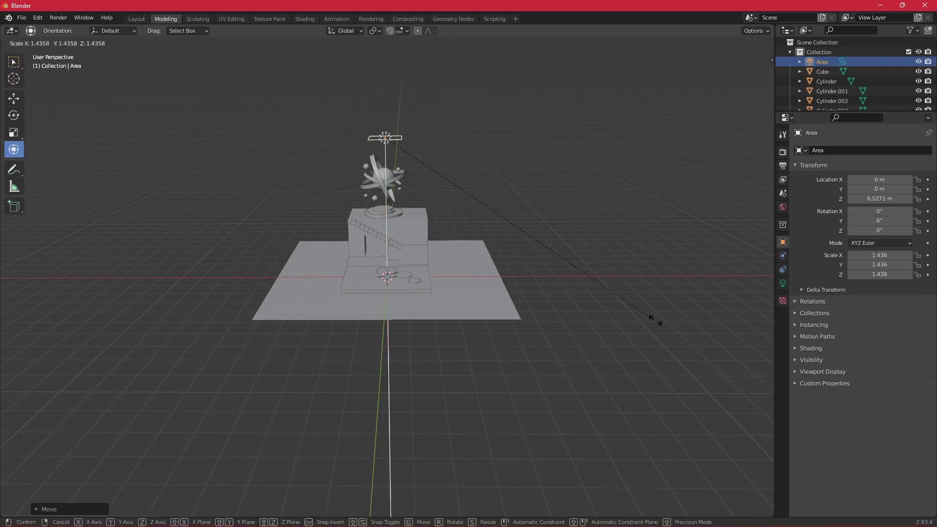
pyautogui.click(157, 434)
pyautogui.moveTo(158, 434); pyautogui.dragTo(272, 388, button='middle')
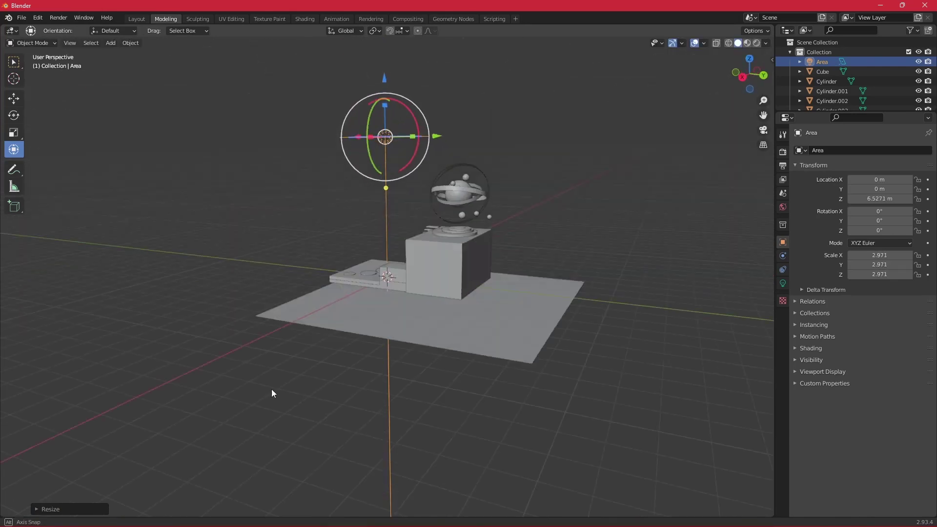
pyautogui.press('g')
pyautogui.press('y')
pyautogui.press('z')
pyautogui.click(478, 157)
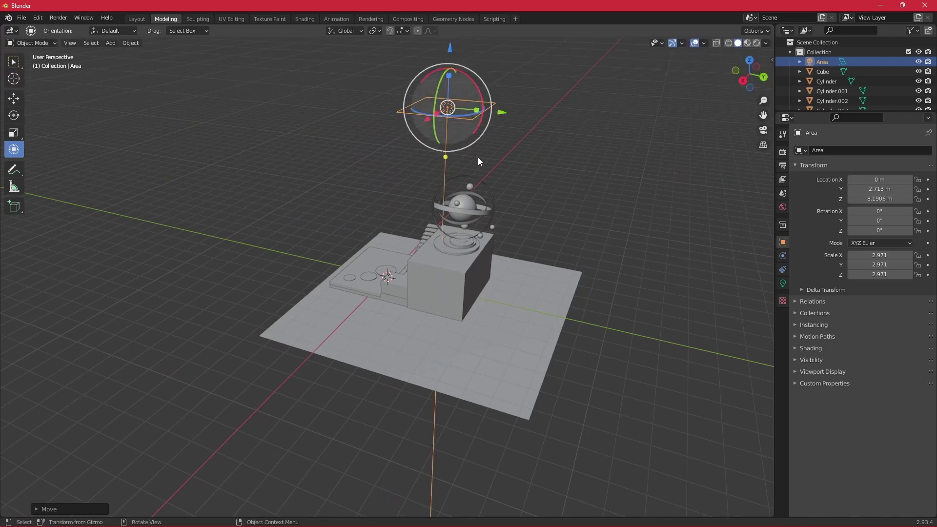
pyautogui.moveTo(479, 157)
pyautogui.mouseDown(button='middle')
pyautogui.moveTo(651, 233)
pyautogui.moveTo(608, 254)
pyautogui.mouseUp(button='middle')
# Set the area light to 500 W and position a pasted copy
pyautogui.click(783, 283)
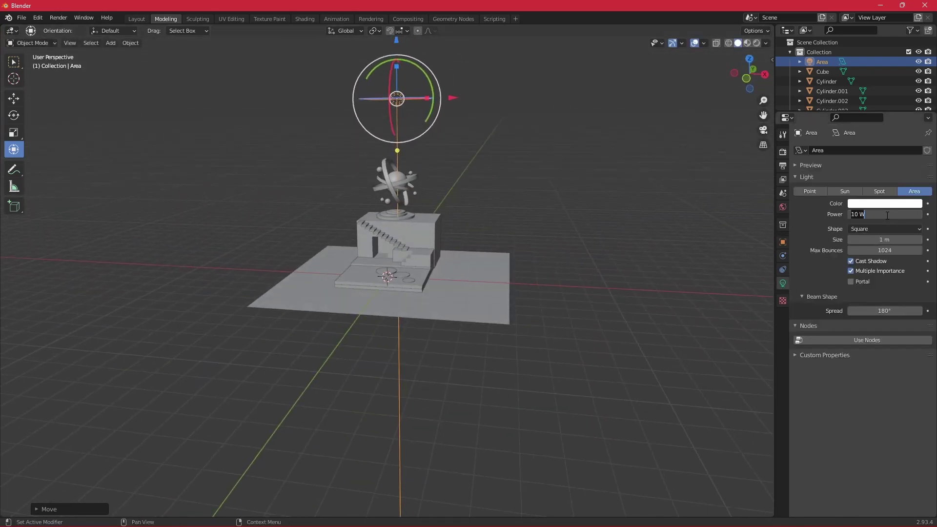
pyautogui.moveTo(492, 163)
pyautogui.mouseDown(button='middle')
pyautogui.moveTo(370, 87)
pyautogui.moveTo(509, 104)
pyautogui.mouseUp(button='middle')
pyautogui.press('g')
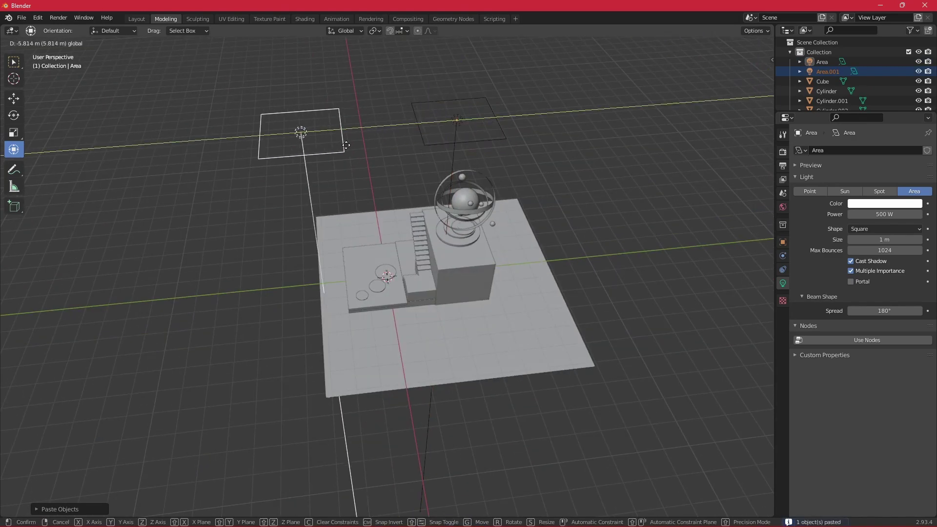
pyautogui.click(361, 238)
pyautogui.moveTo(361, 238); pyautogui.dragTo(452, 121, button='middle')
pyautogui.moveTo(452, 122); pyautogui.dragTo(552, 120)
# Move the copied light beside the model and tilt it toward the diorama
pyautogui.press('g')
pyautogui.press('z')
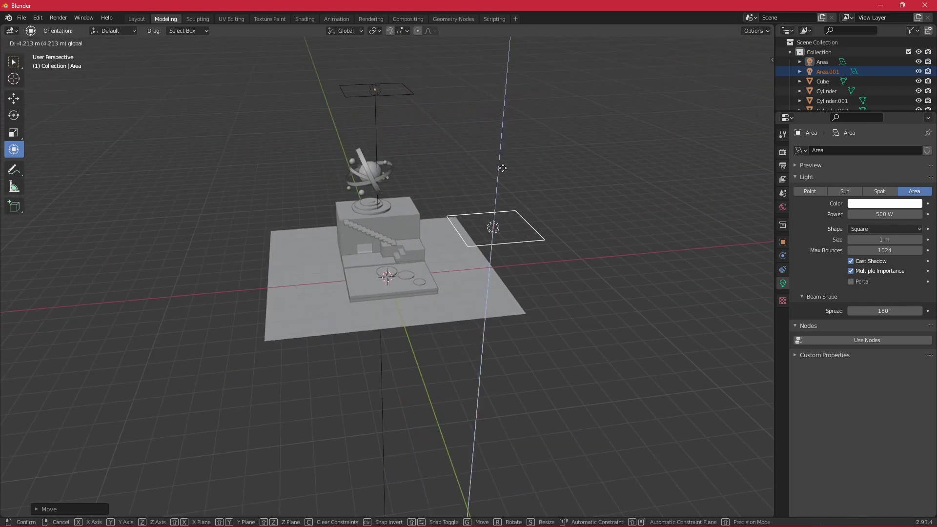
pyautogui.click(491, 229)
pyautogui.moveTo(492, 229); pyautogui.dragTo(533, 262, button='middle')
pyautogui.press('r')
pyautogui.press('r')
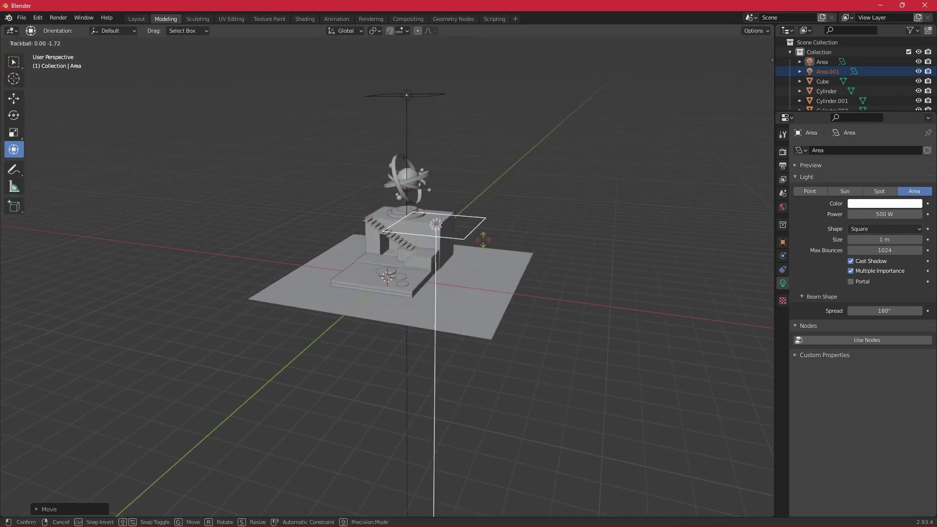
pyautogui.click(395, 325)
pyautogui.moveTo(395, 326); pyautogui.dragTo(394, 293, button='middle')
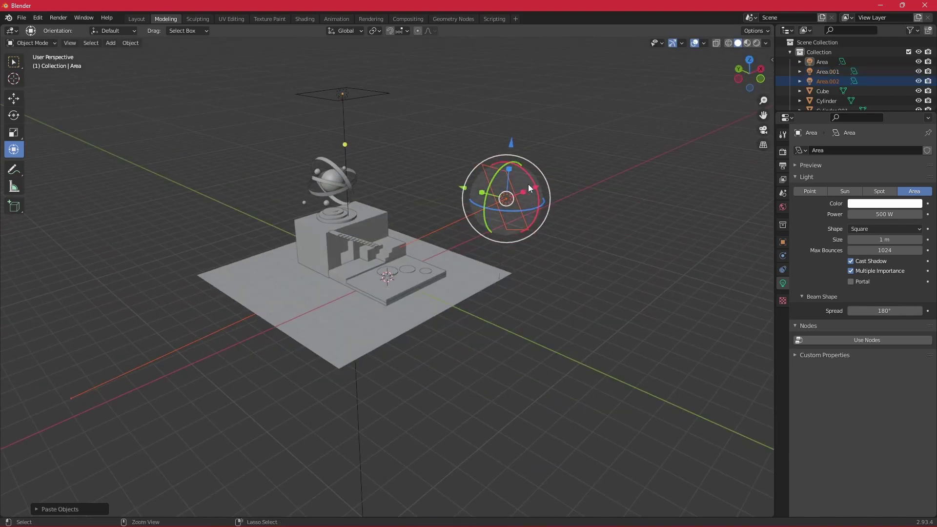
# Place the third light on the other side and rotate it to aim at the model
pyautogui.press('g')
pyautogui.click(428, 293)
pyautogui.press('r')
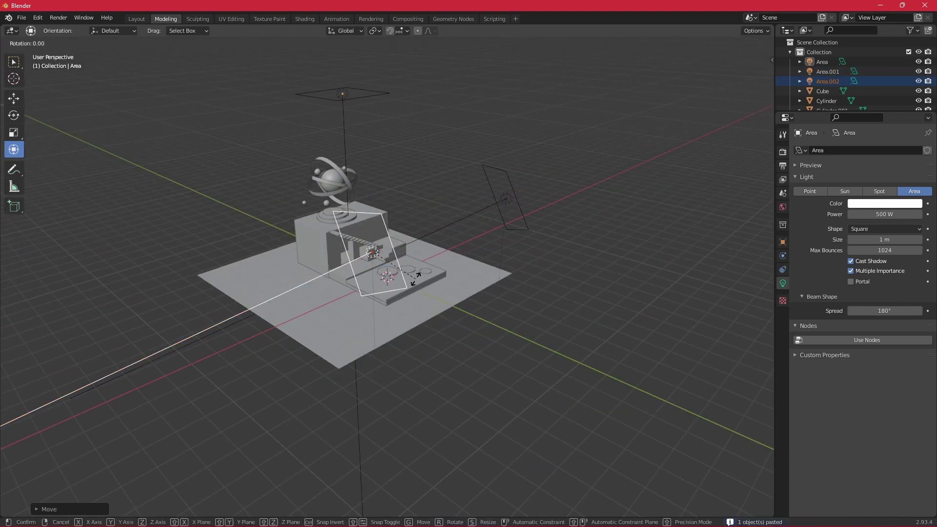
pyautogui.click(376, 297)
pyautogui.moveTo(376, 297); pyautogui.dragTo(502, 278, button='middle')
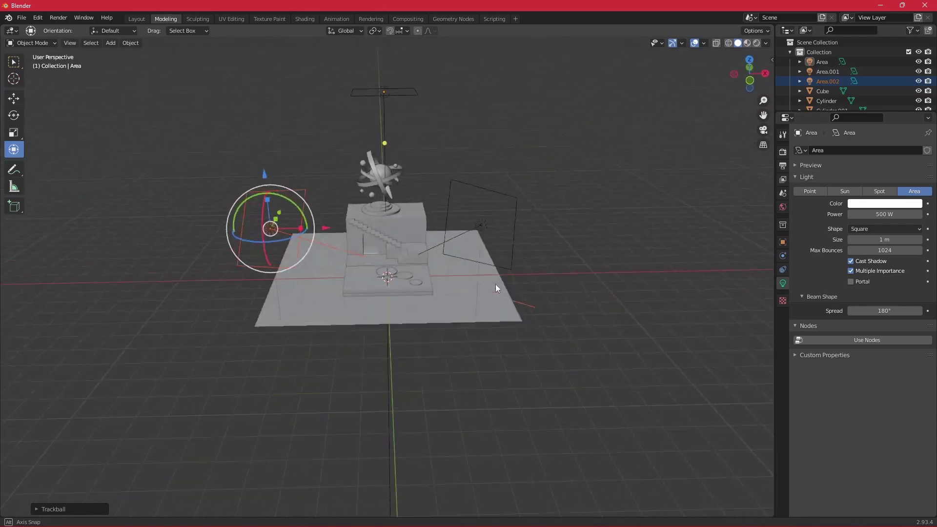
# Give Plane.001's material Transmission 1.000 and a light blue base colour
pyautogui.press('z')
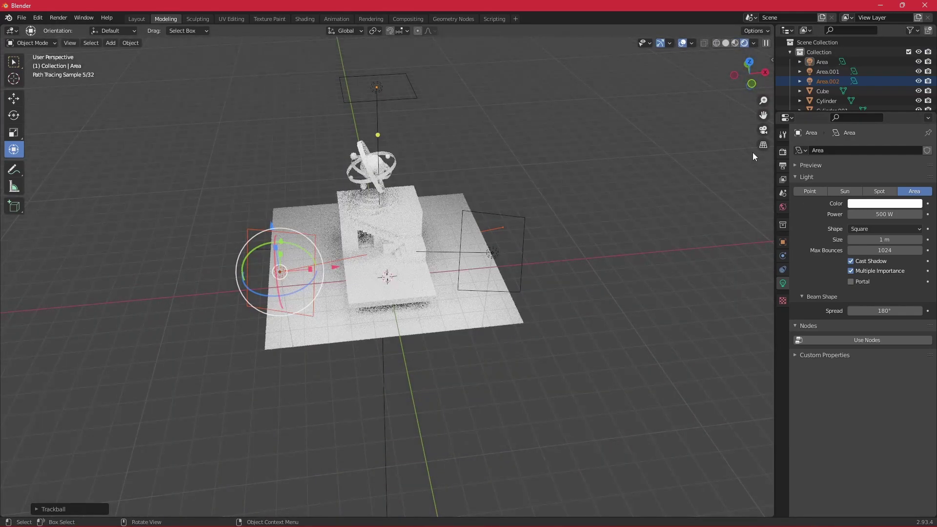
pyautogui.scroll(3, 403, 270)
pyautogui.scroll(3, 422, 276)
pyautogui.scroll(2, 391, 293)
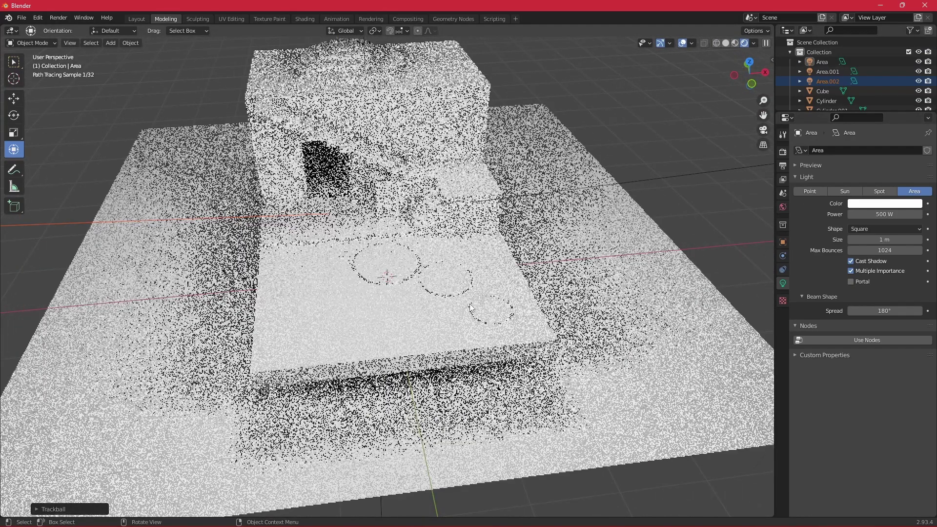
pyautogui.click(378, 320)
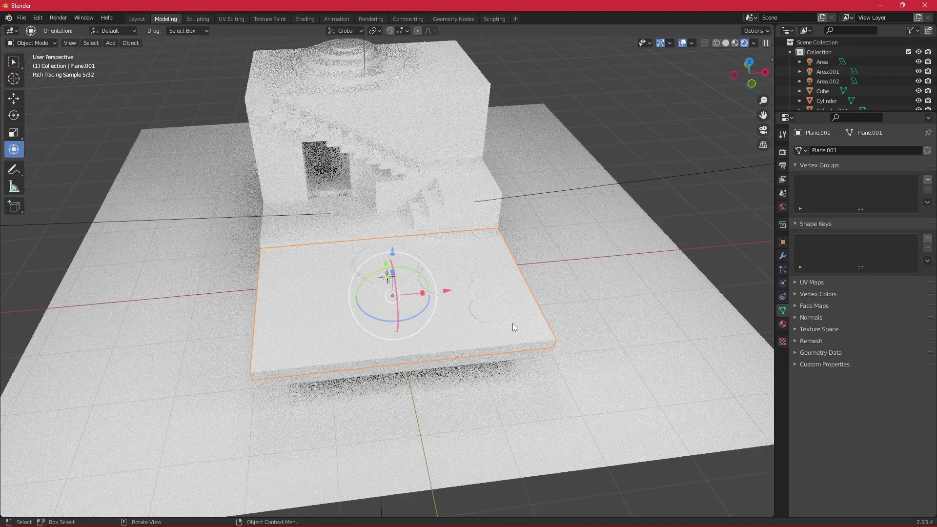
pyautogui.click(783, 325)
pyautogui.press('z')
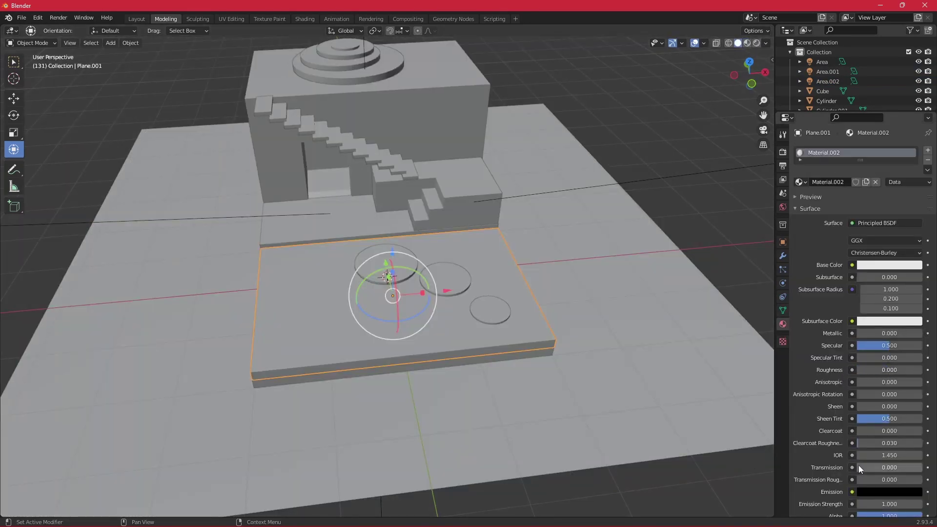
pyautogui.moveTo(858, 467); pyautogui.dragTo(908, 467)
pyautogui.click(890, 269)
pyautogui.moveTo(874, 156); pyautogui.dragTo(879, 153)
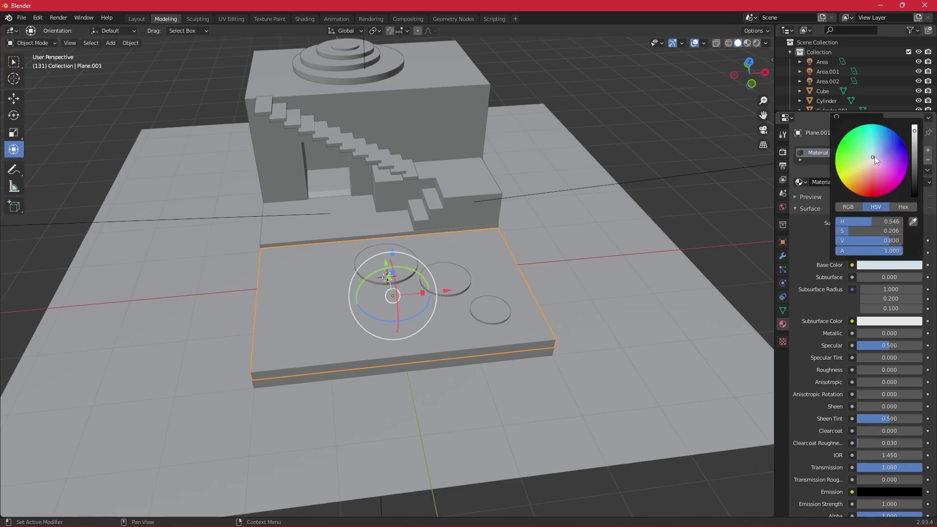
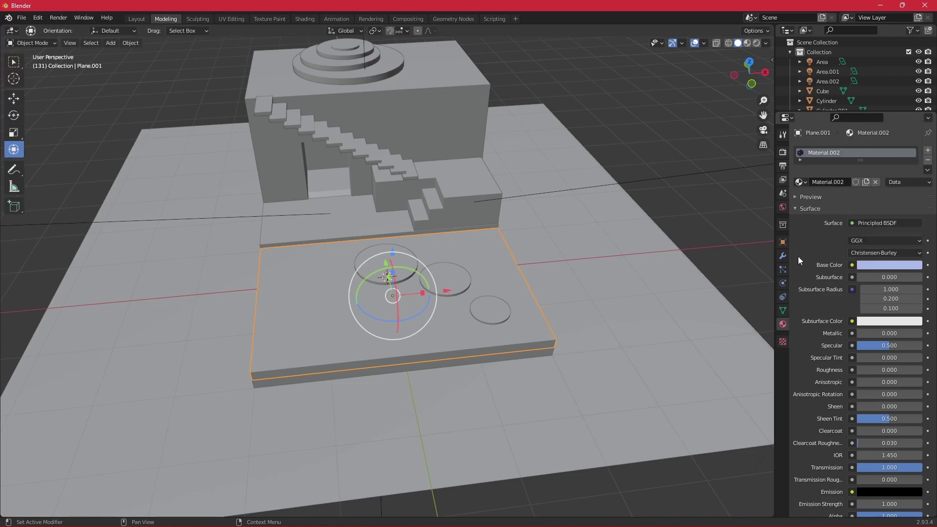
# Preview in Rendered shading and give the right stone disk a new grey Material.003
pyautogui.click(756, 43)
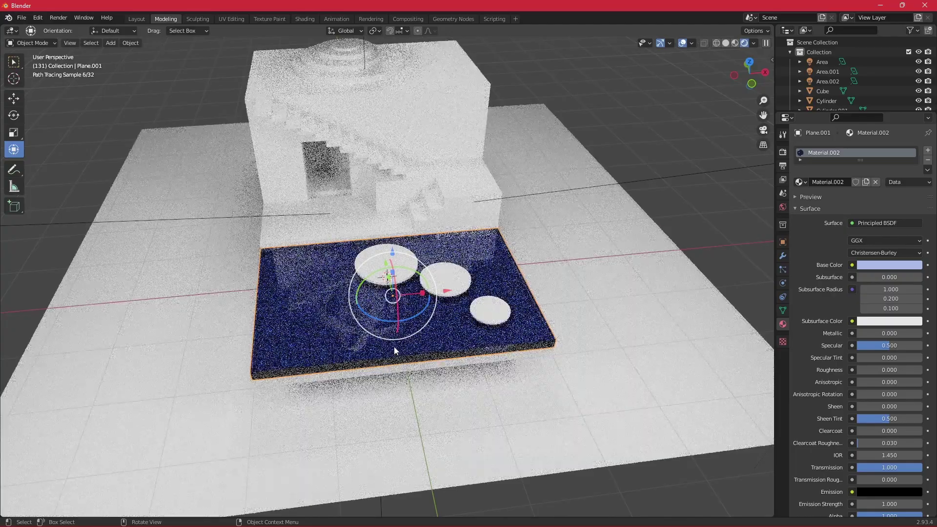
pyautogui.moveTo(418, 348); pyautogui.dragTo(533, 347, button='middle')
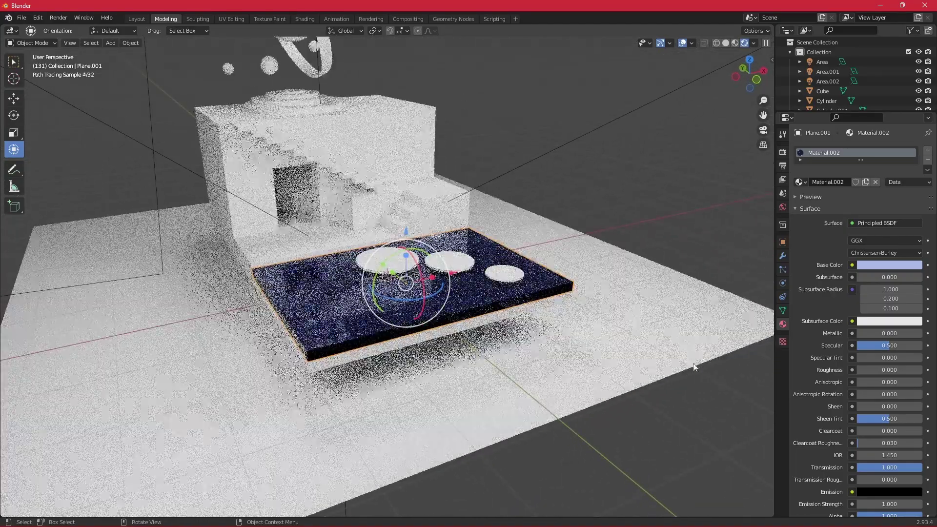
pyautogui.scroll(5, 693, 363)
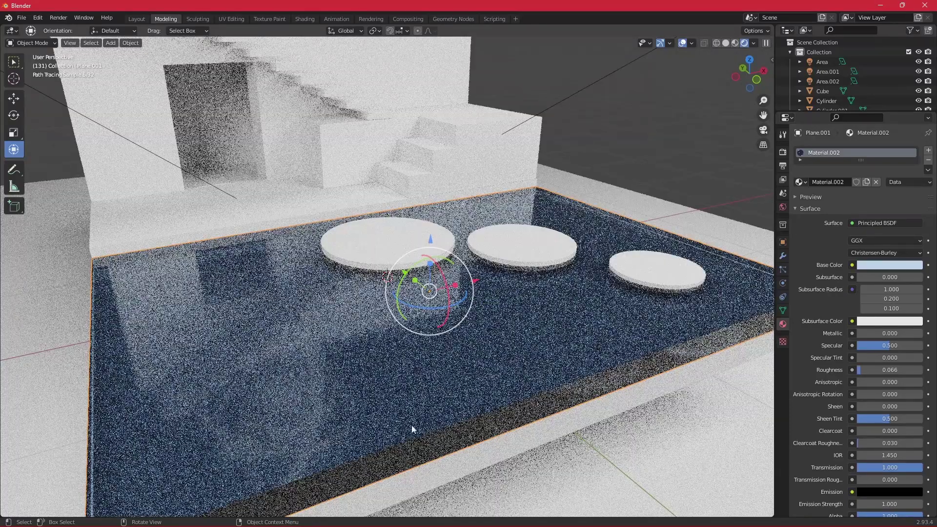
pyautogui.click(647, 269)
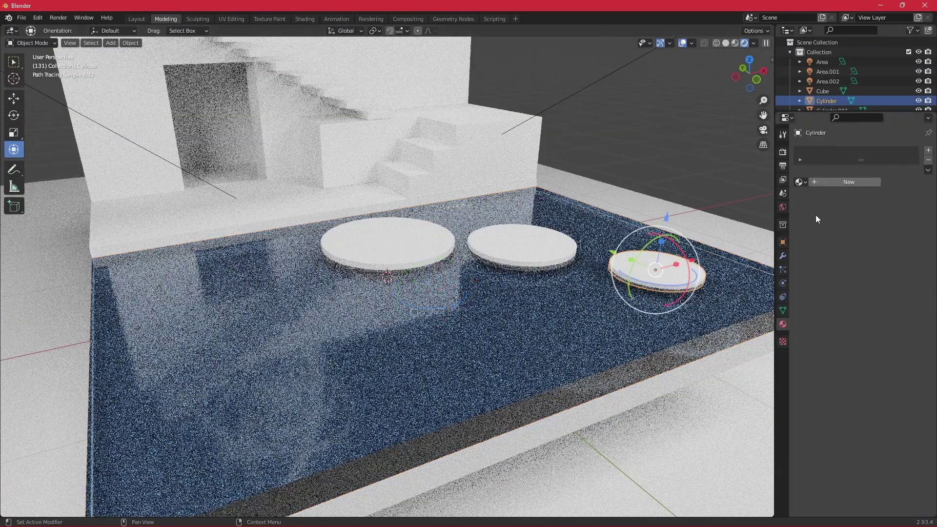
pyautogui.click(810, 181)
pyautogui.click(888, 265)
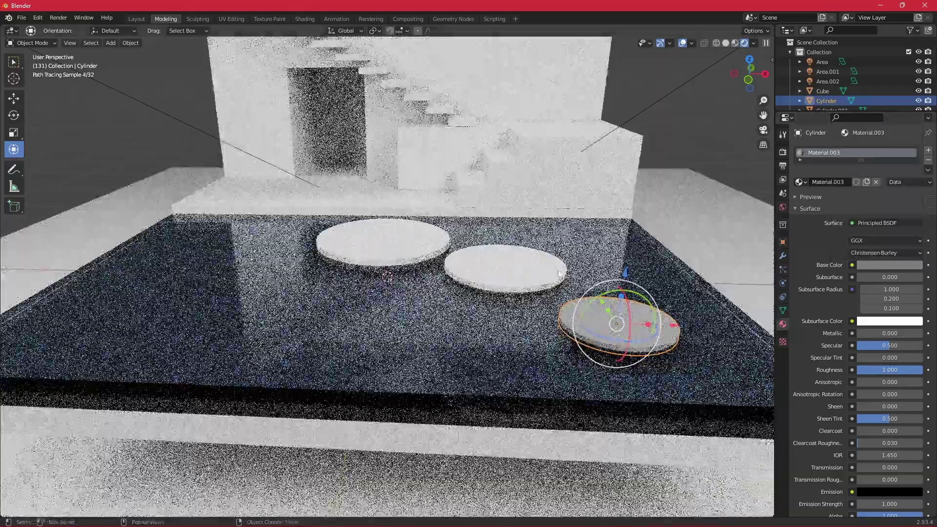
# Apply Material.003 to the middle and left stone disks and the base plane
pyautogui.click(559, 273)
pyautogui.click(799, 182)
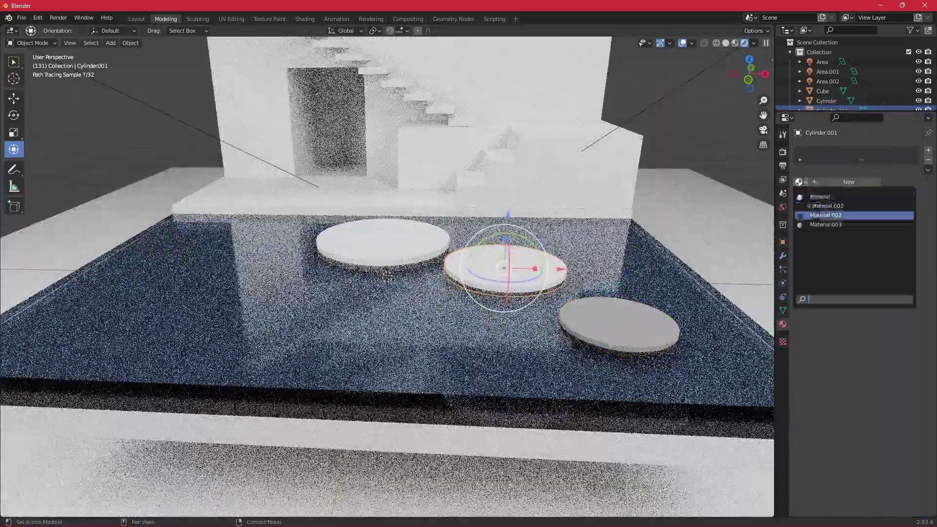
pyautogui.click(824, 219)
pyautogui.click(437, 240)
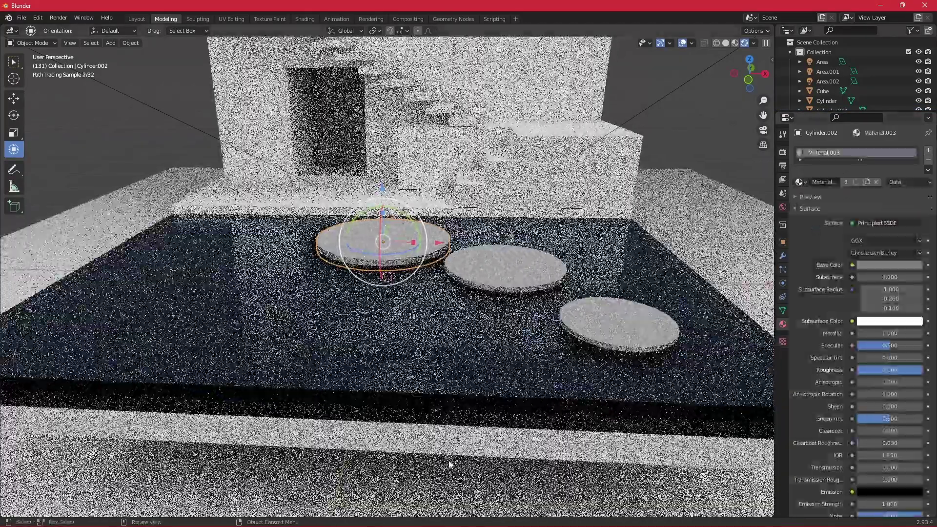
pyautogui.click(439, 313)
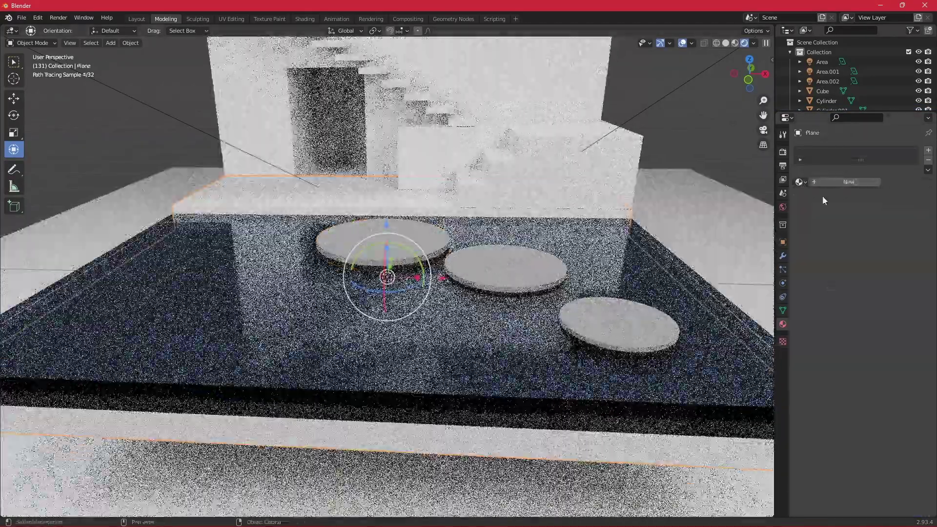
pyautogui.click(799, 182)
pyautogui.click(825, 224)
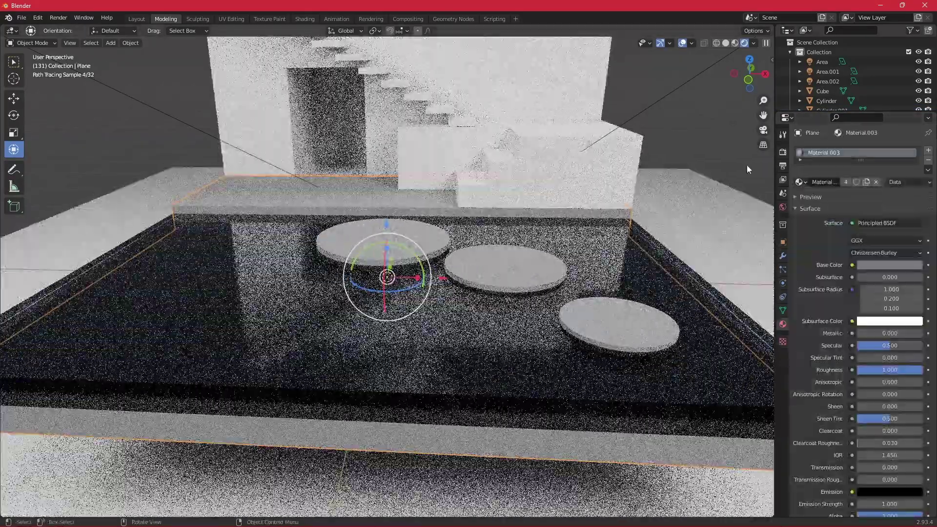
# Give the lower block a new lavender Material.004 with Roughness 1.0
pyautogui.click(539, 174)
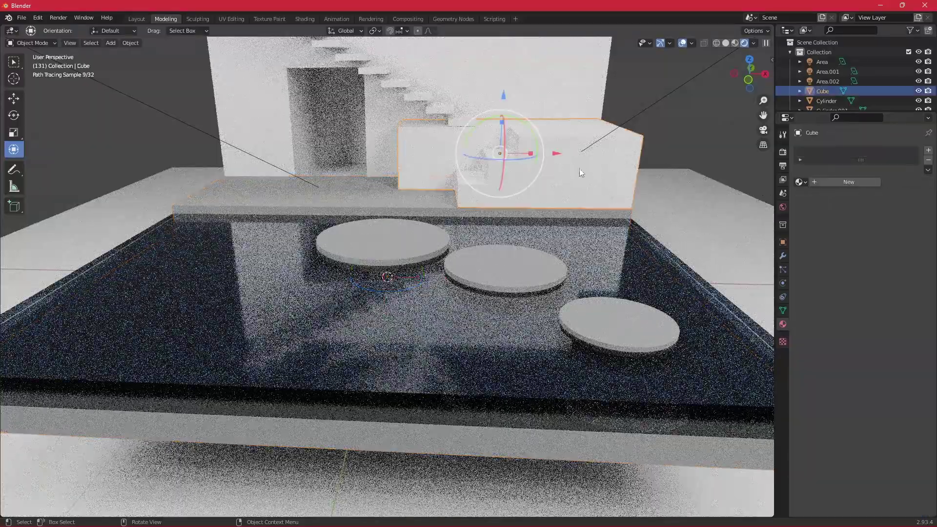
pyautogui.click(818, 183)
pyautogui.click(889, 265)
pyautogui.moveTo(874, 156)
pyautogui.mouseDown()
pyautogui.moveTo(877, 176)
pyautogui.moveTo(883, 159)
pyautogui.mouseUp()
pyautogui.moveTo(914, 131); pyautogui.dragTo(916, 148)
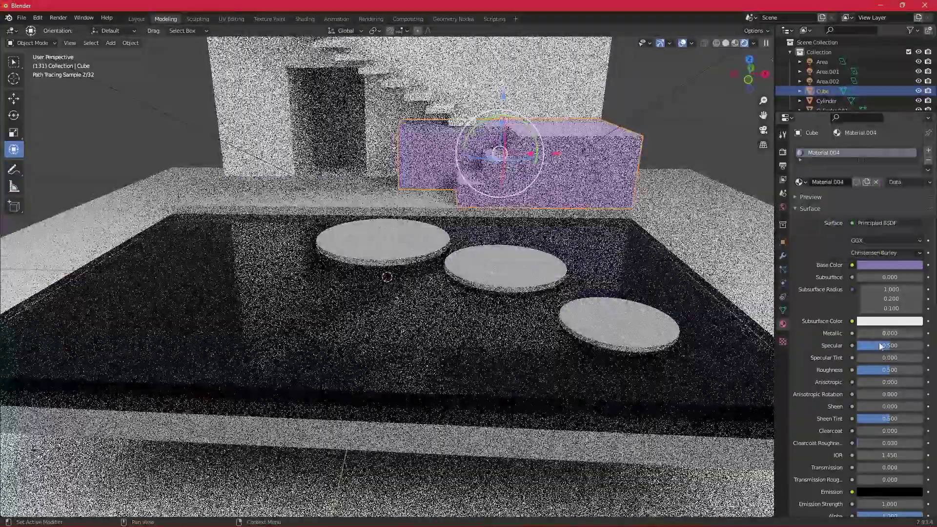
pyautogui.moveTo(889, 370); pyautogui.dragTo(925, 369)
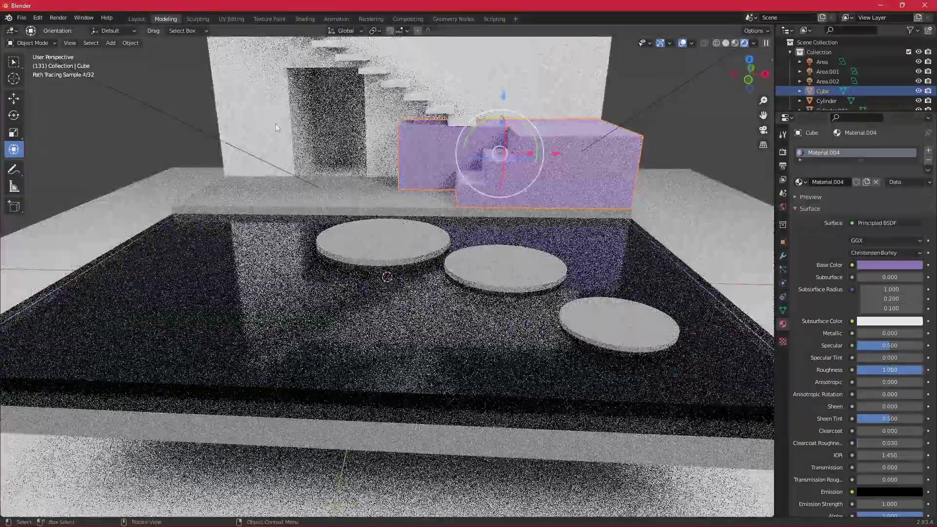
# Apply the lavender Material.004 to the back wall and the stairs
pyautogui.click(271, 122)
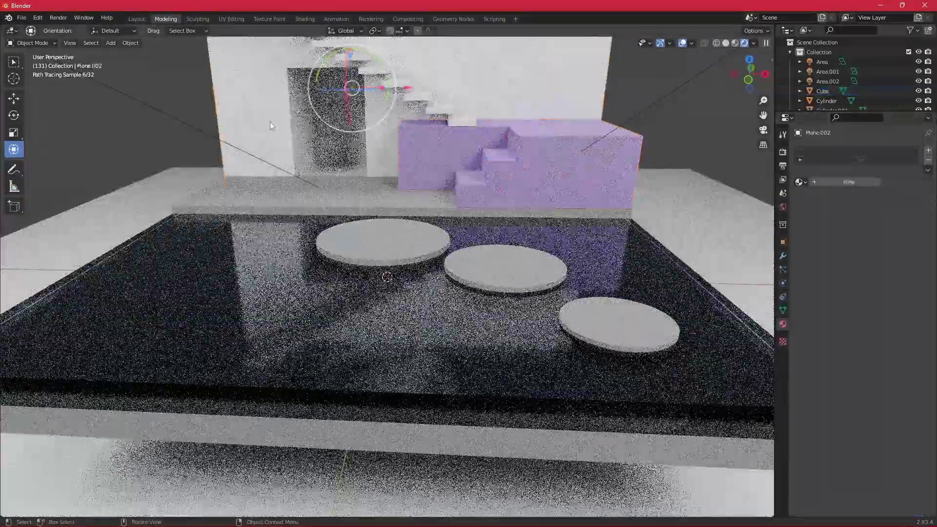
pyautogui.click(799, 181)
pyautogui.click(825, 234)
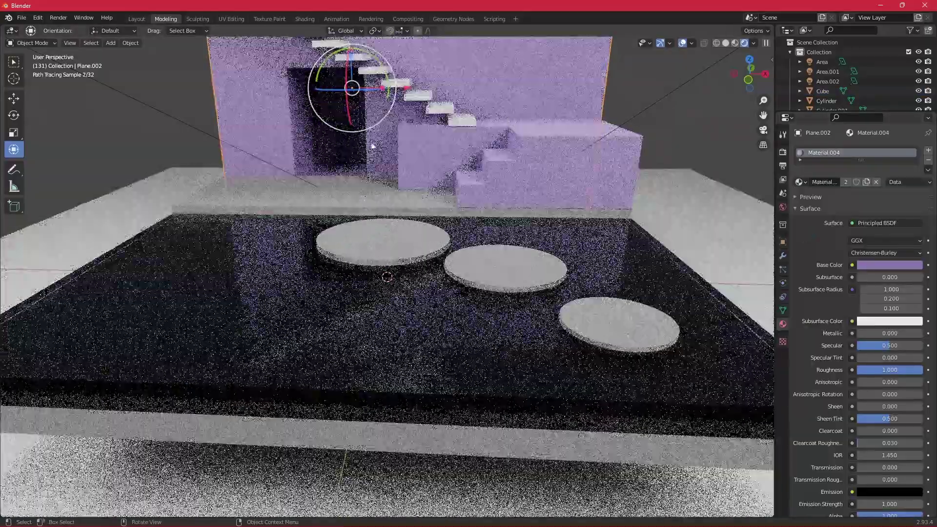
pyautogui.scroll(-5, 468, 129)
pyautogui.moveTo(470, 114); pyautogui.dragTo(458, 83, button='middle')
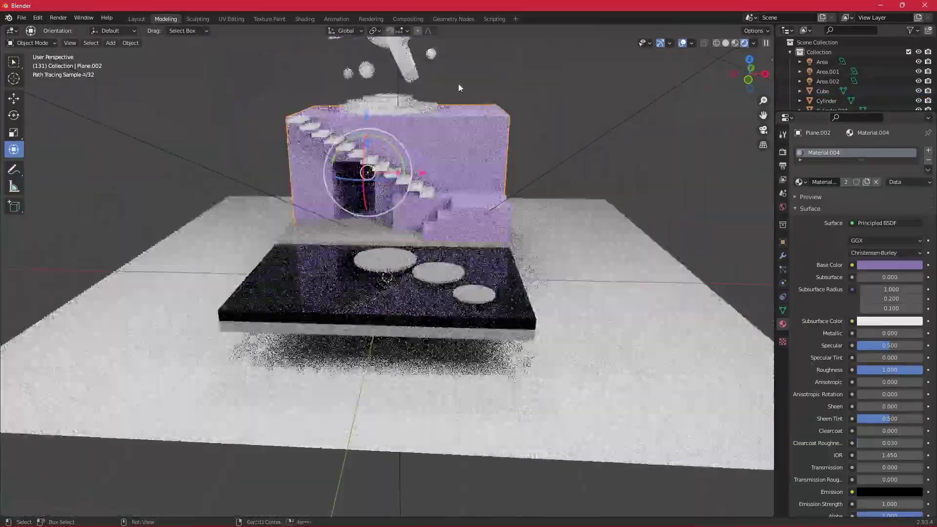
pyautogui.scroll(2, 484, 149)
pyautogui.scroll(3, 508, 189)
pyautogui.scroll(2, 508, 189)
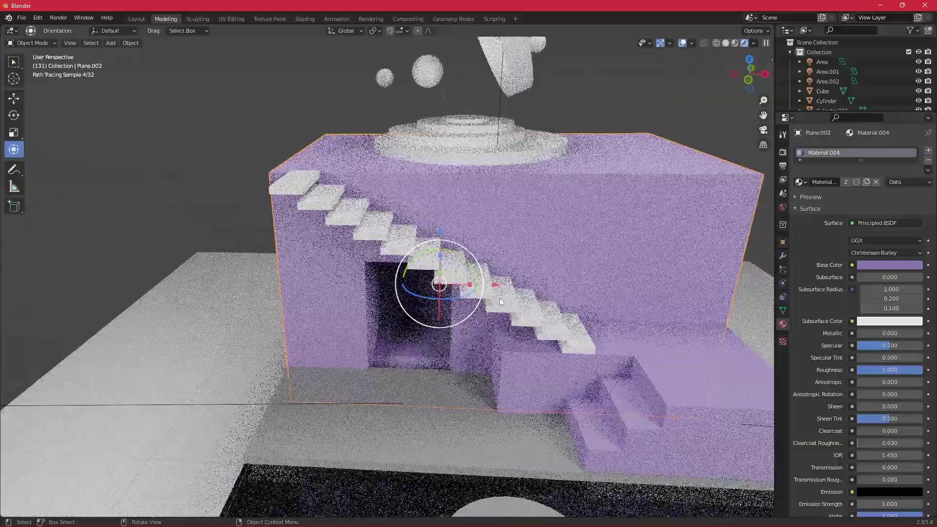
pyautogui.click(499, 297)
pyautogui.click(798, 181)
pyautogui.click(826, 234)
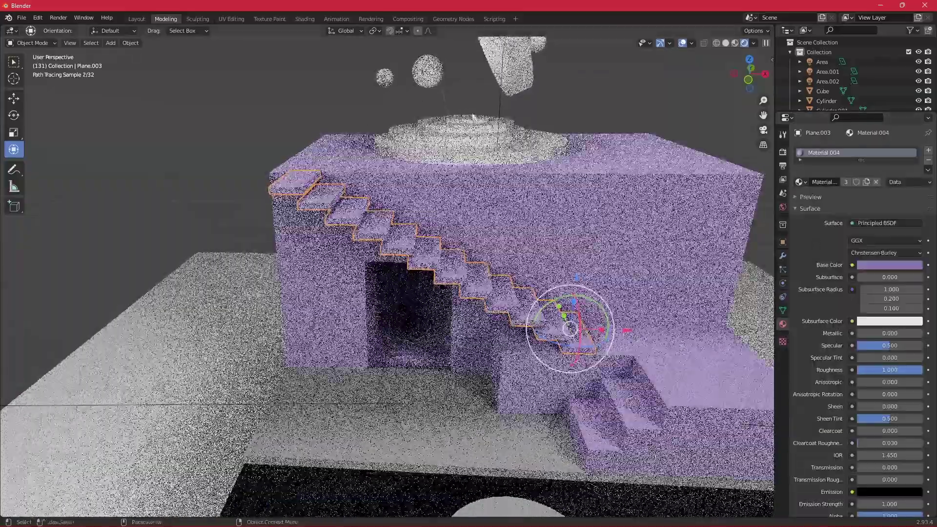
# Select the round pedestal on the roof and browse the existing materials
pyautogui.scroll(5, 479, 157)
pyautogui.scroll(-2, 479, 157)
pyautogui.scroll(-2, 479, 157)
pyautogui.scroll(-2, 479, 158)
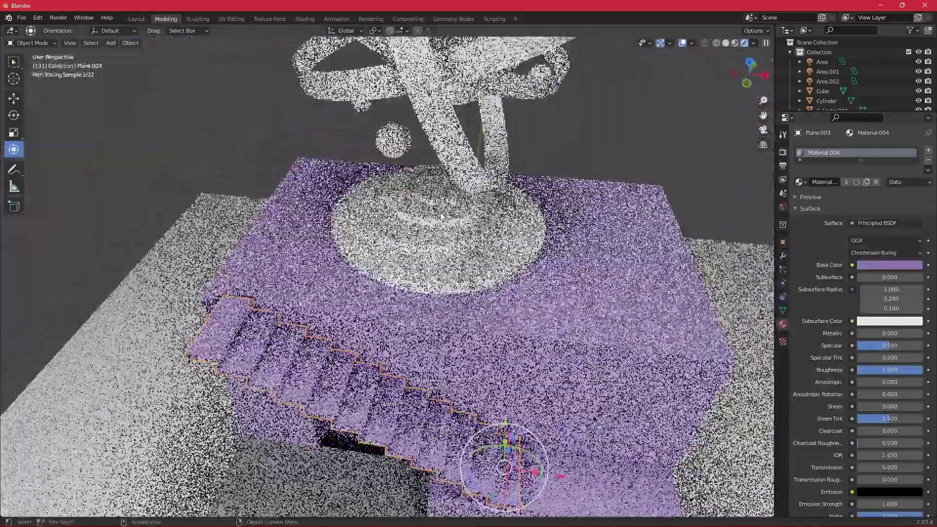
pyautogui.click(480, 266)
pyautogui.click(799, 181)
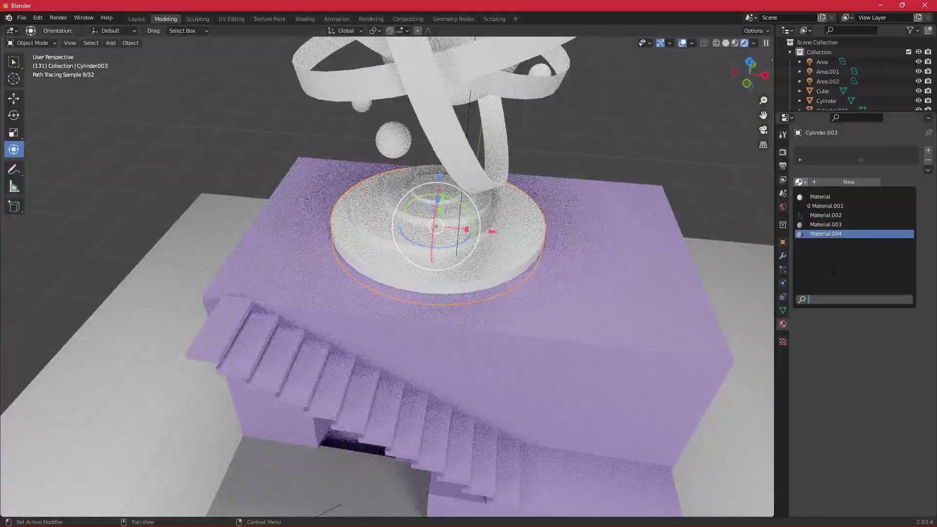
# Give the pedestal and its small ring Material.004, and the inner dome Material.003
pyautogui.click(817, 234)
pyautogui.click(429, 205)
pyautogui.click(800, 181)
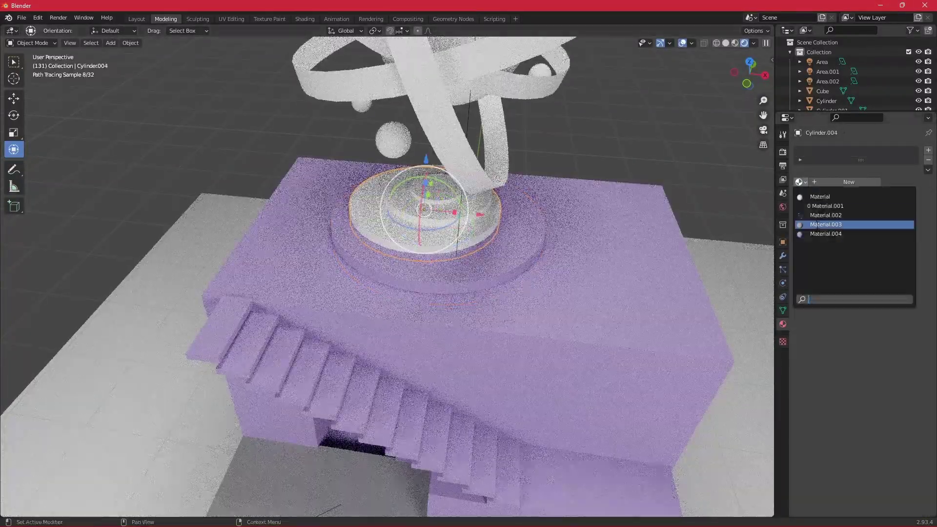
pyautogui.click(817, 224)
pyautogui.click(438, 202)
pyautogui.click(800, 181)
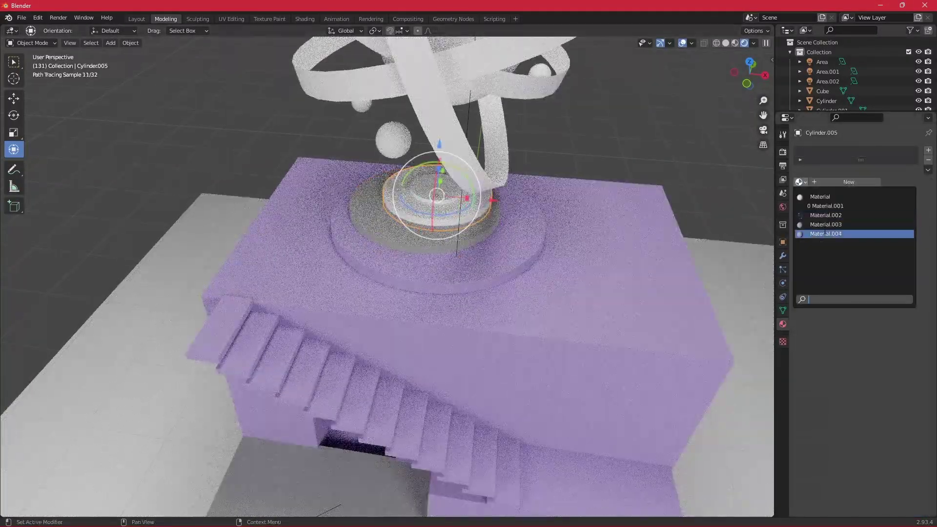
pyautogui.click(824, 234)
# Give the central sphere a lavender-pink material with Metallic 0.875 and Roughness about 0.49
pyautogui.scroll(-2, 620, 212)
pyautogui.moveTo(531, 133); pyautogui.dragTo(434, 108, button='middle')
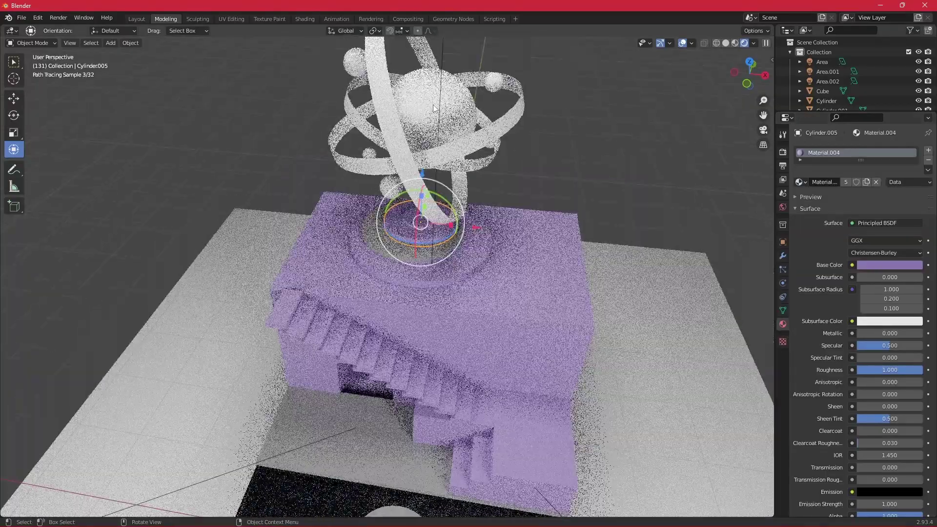
pyautogui.click(434, 108)
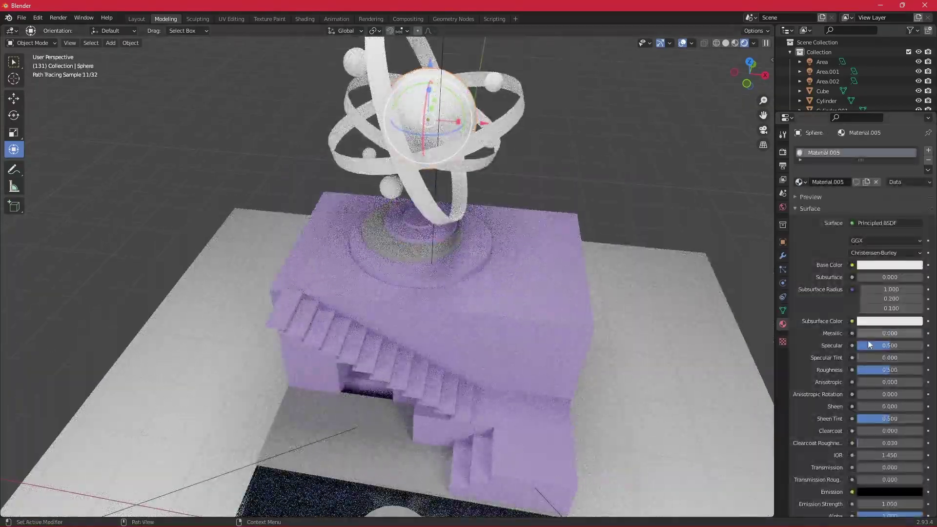
pyautogui.moveTo(870, 332); pyautogui.dragTo(897, 332)
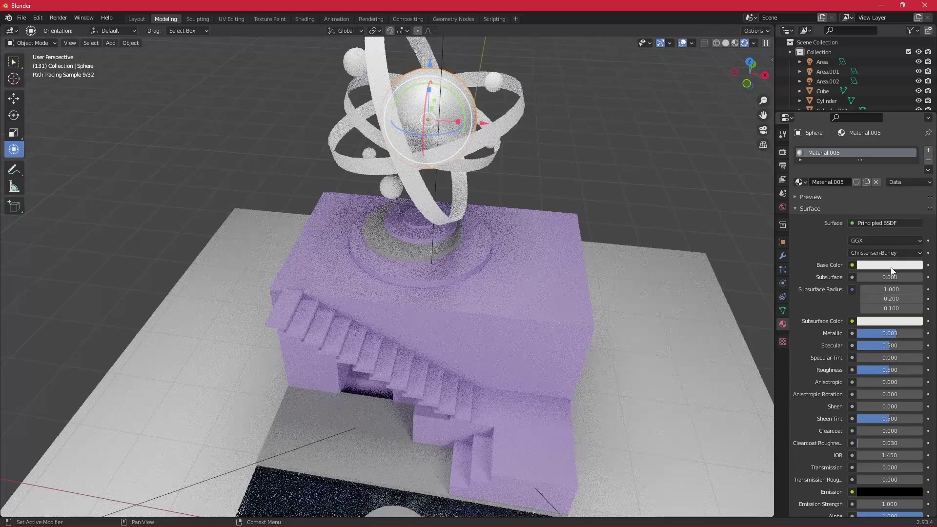
pyautogui.click(890, 267)
pyautogui.click(873, 167)
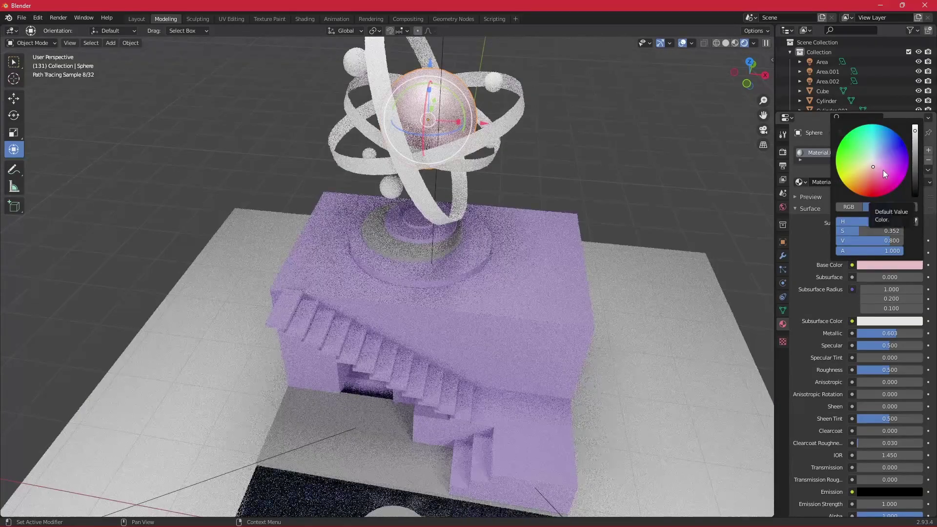
pyautogui.moveTo(879, 166); pyautogui.dragTo(881, 161)
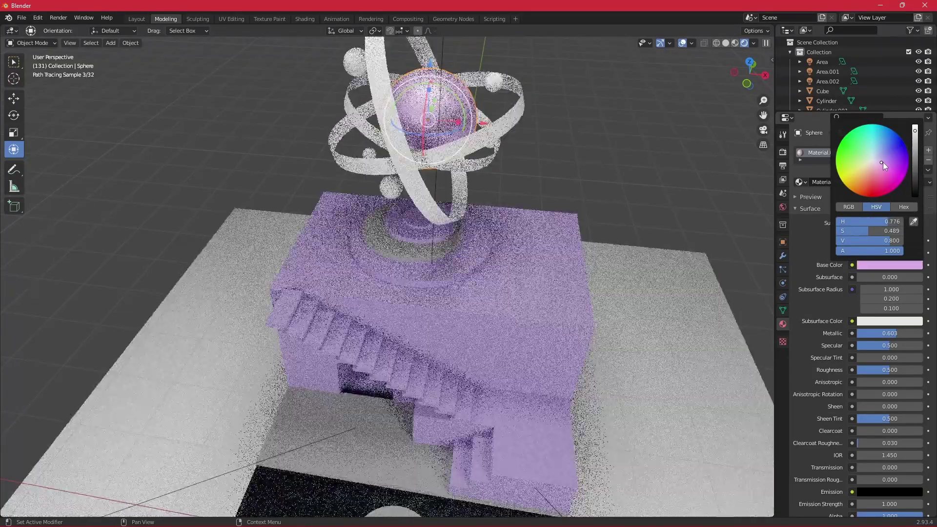
pyautogui.click(884, 163)
pyautogui.moveTo(914, 130); pyautogui.dragTo(914, 142)
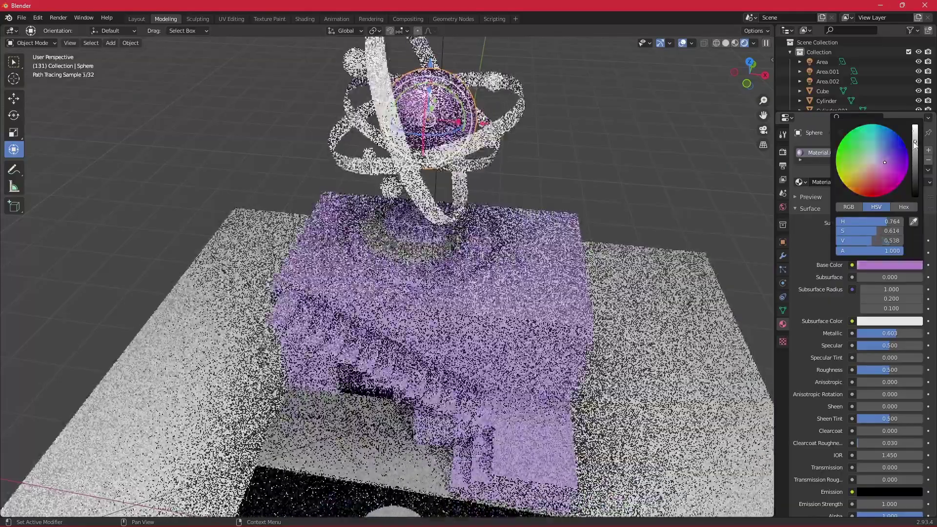
pyautogui.moveTo(890, 369); pyautogui.dragTo(904, 369)
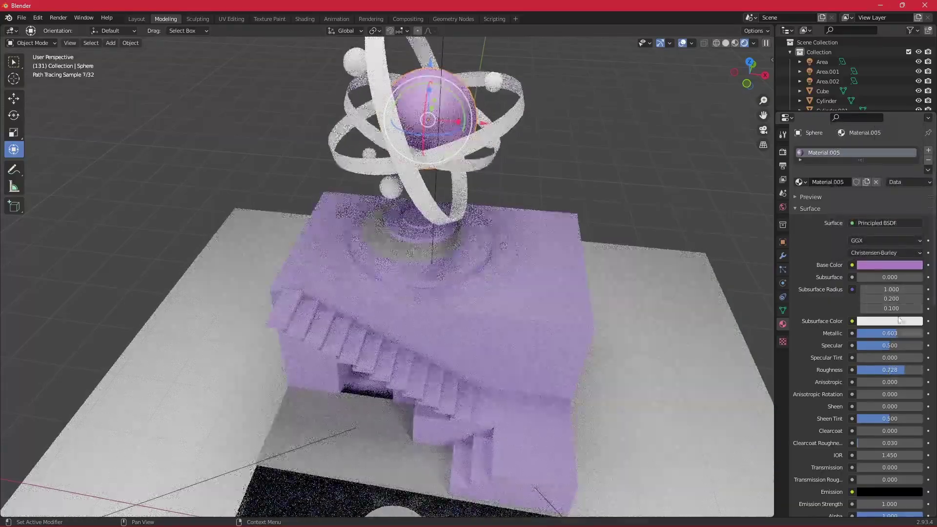
pyautogui.moveTo(899, 333); pyautogui.dragTo(917, 332)
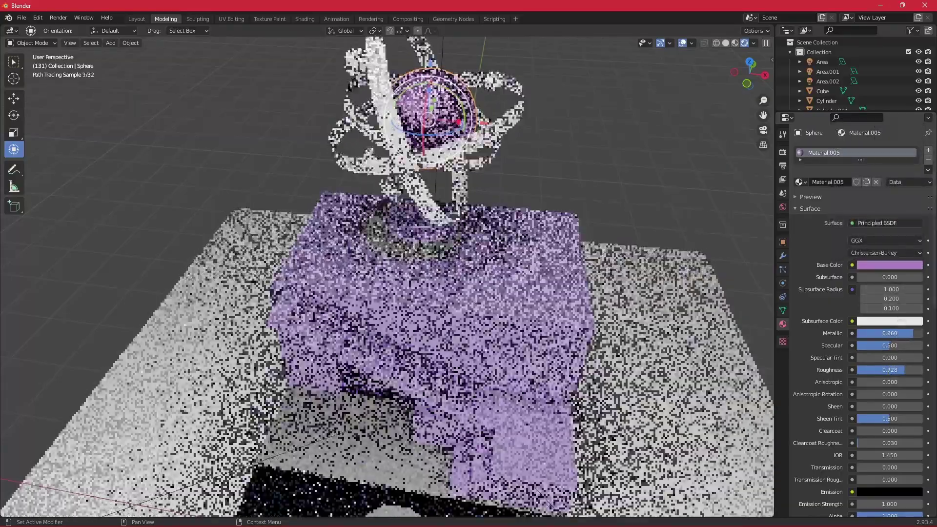
pyautogui.moveTo(902, 369); pyautogui.dragTo(890, 370)
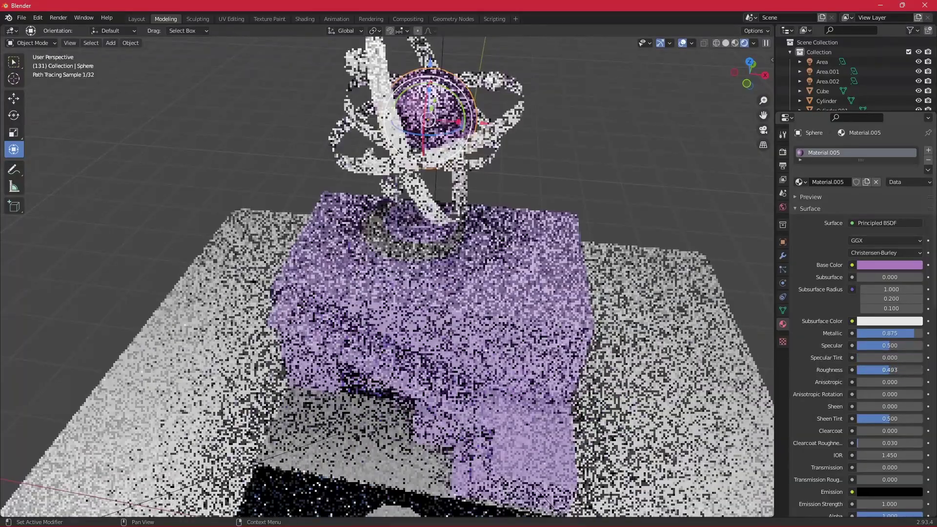
# Apply the lavender Material.005 to small spheres Sphere.001, Sphere.006 and Sphere.005
pyautogui.click(494, 82)
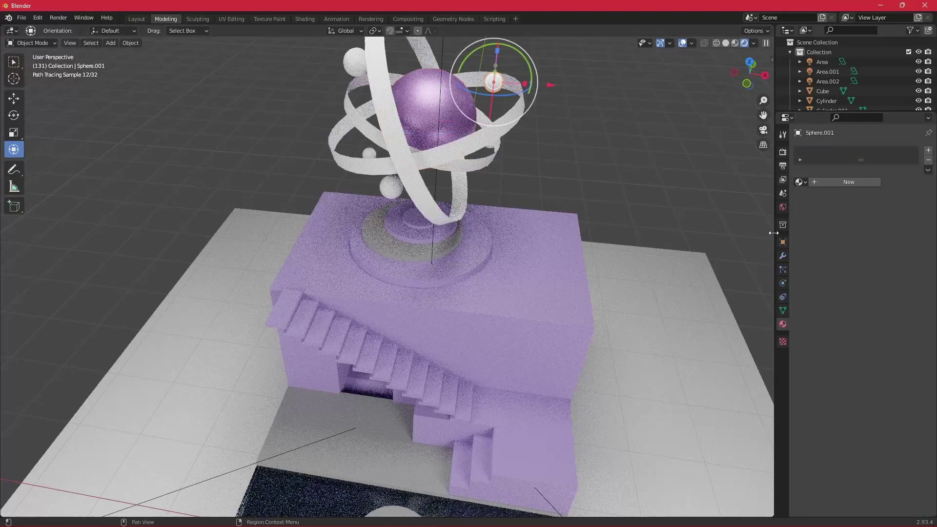
pyautogui.click(800, 181)
pyautogui.click(823, 243)
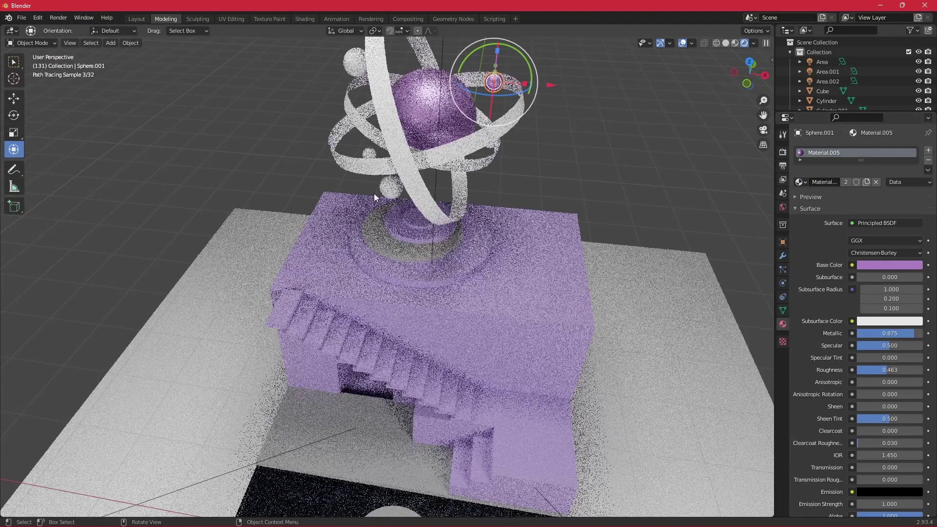
pyautogui.click(390, 187)
pyautogui.click(800, 181)
pyautogui.click(823, 243)
pyautogui.click(356, 62)
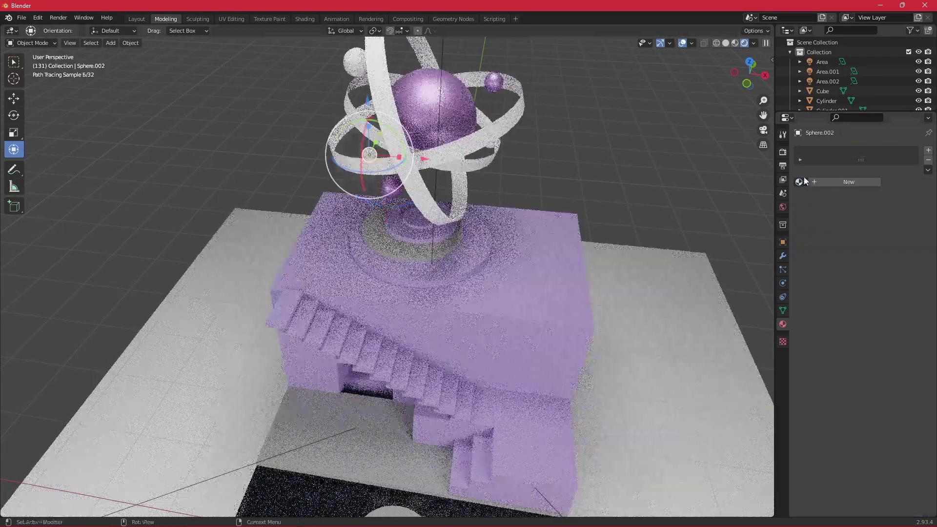
pyautogui.click(800, 181)
pyautogui.click(823, 243)
pyautogui.hotkey('ctrl', 'z')
pyautogui.click(800, 182)
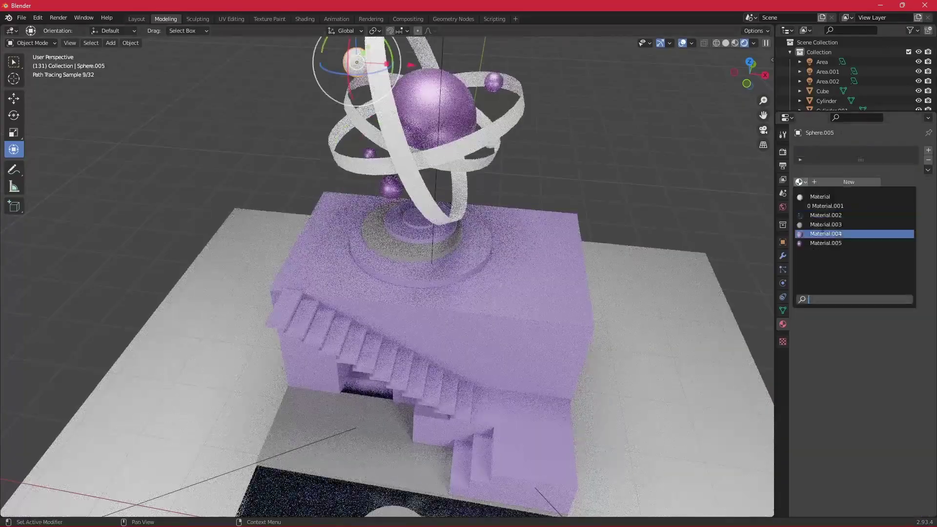
pyautogui.click(823, 237)
# Give ring Cylinder.007 a new glassy Material.006 with Transmission 1.0 and lower roughness
pyautogui.click(485, 136)
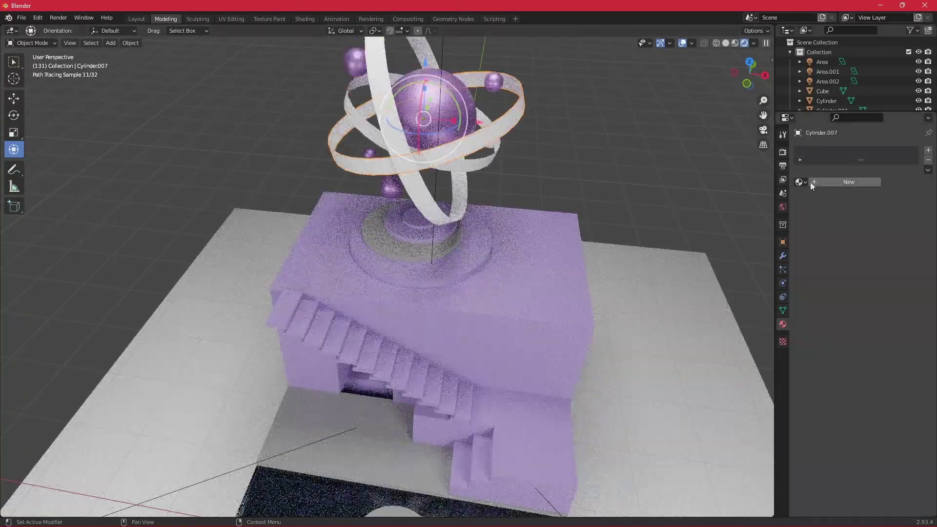
pyautogui.click(848, 181)
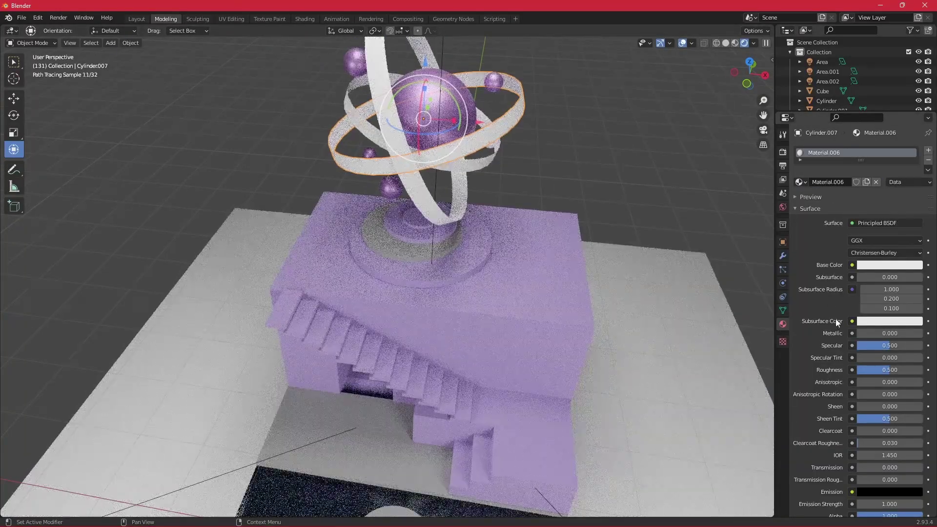
pyautogui.moveTo(862, 469); pyautogui.dragTo(922, 470)
pyautogui.moveTo(889, 370); pyautogui.dragTo(874, 369)
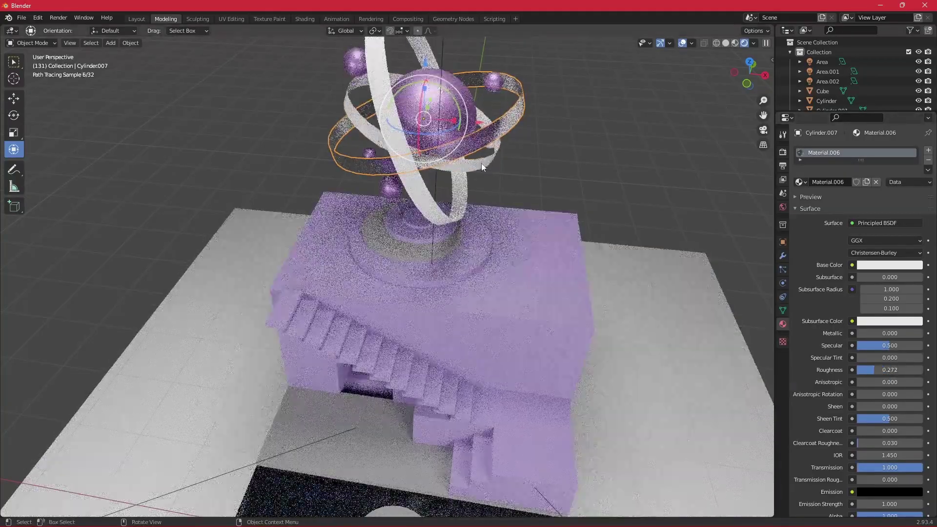
# Apply Material.006 to rings Cylinder.006 and Cylinder.008
pyautogui.click(482, 168)
pyautogui.click(800, 182)
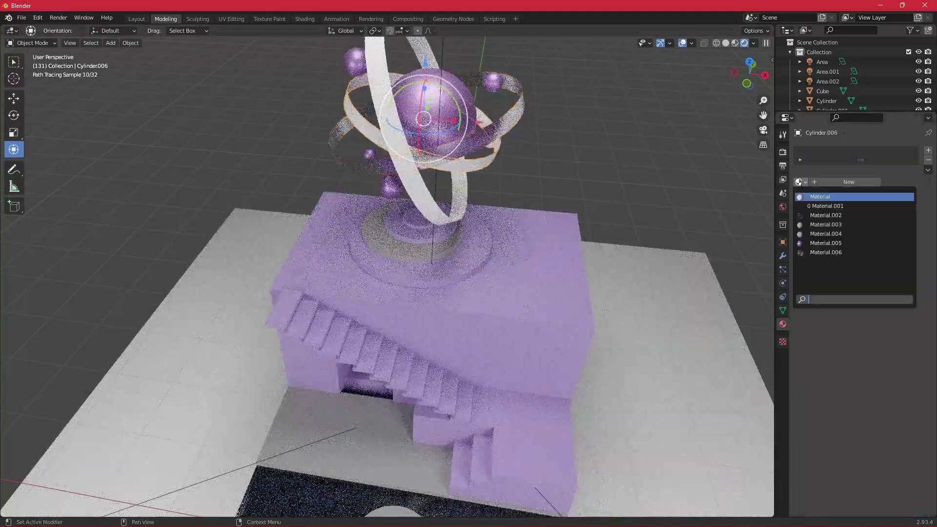
pyautogui.click(456, 205)
pyautogui.click(800, 181)
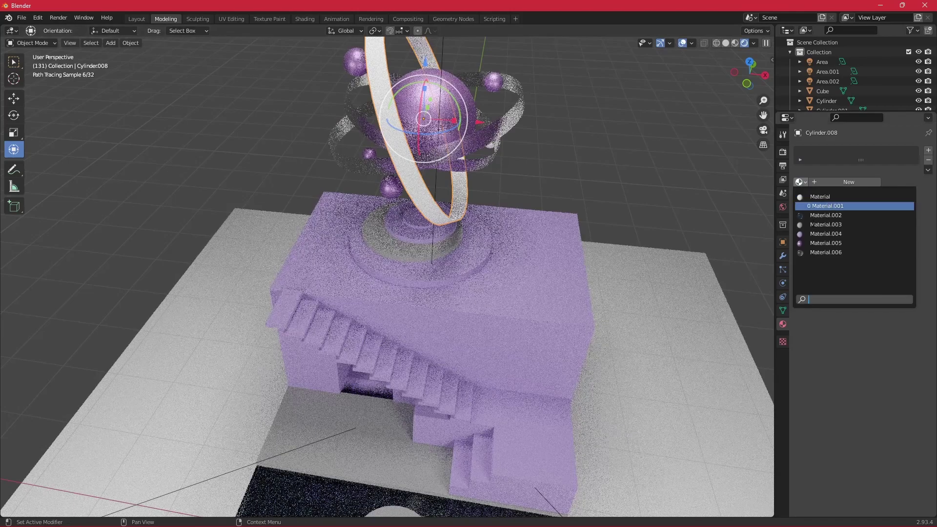
pyautogui.click(826, 252)
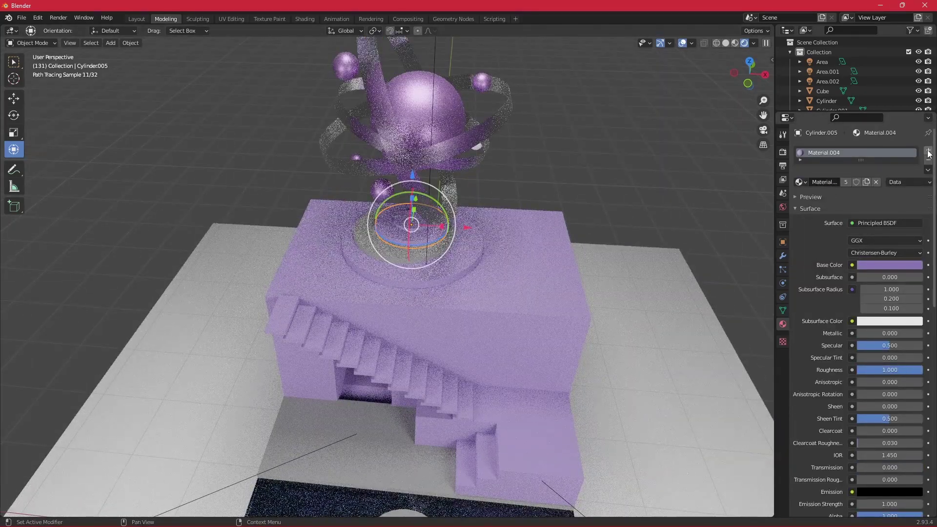
# Add a second material slot with a new material using an Emission surface
pyautogui.click(927, 151)
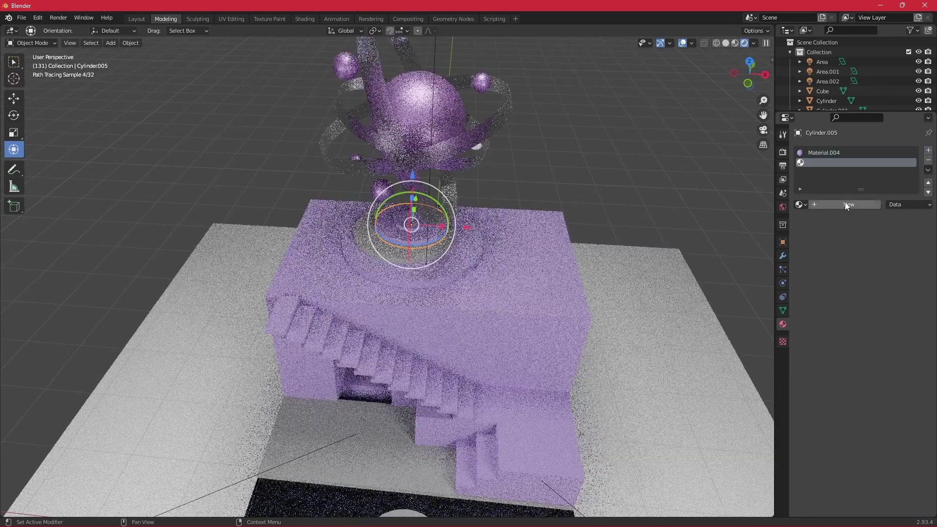
pyautogui.click(846, 203)
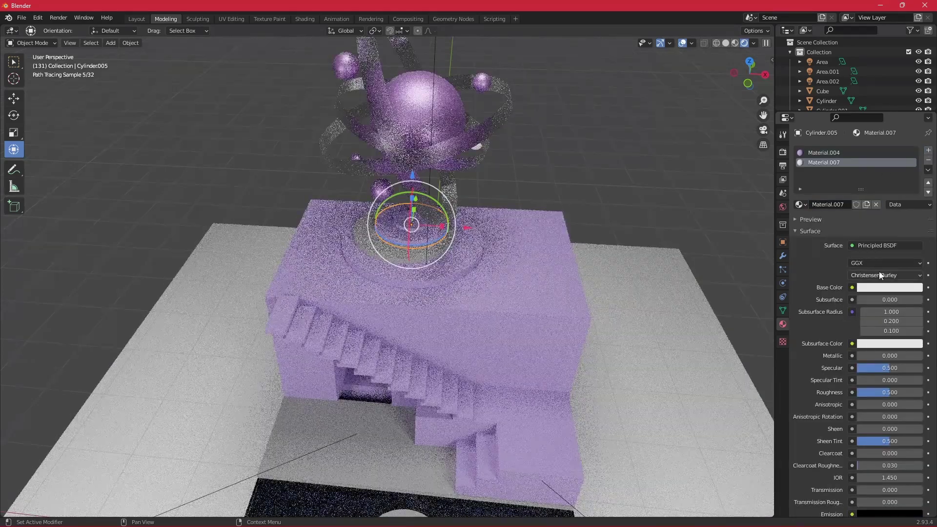
pyautogui.click(877, 245)
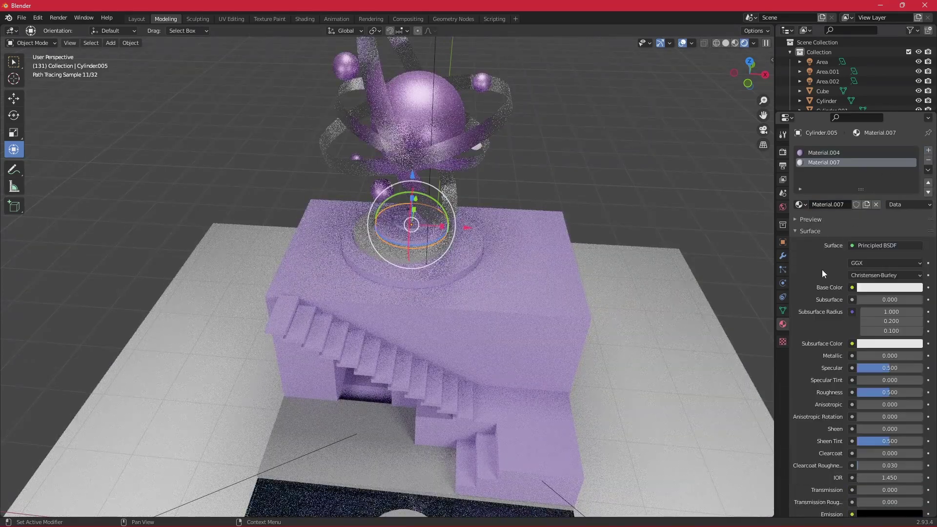
pyautogui.click(883, 244)
pyautogui.click(809, 311)
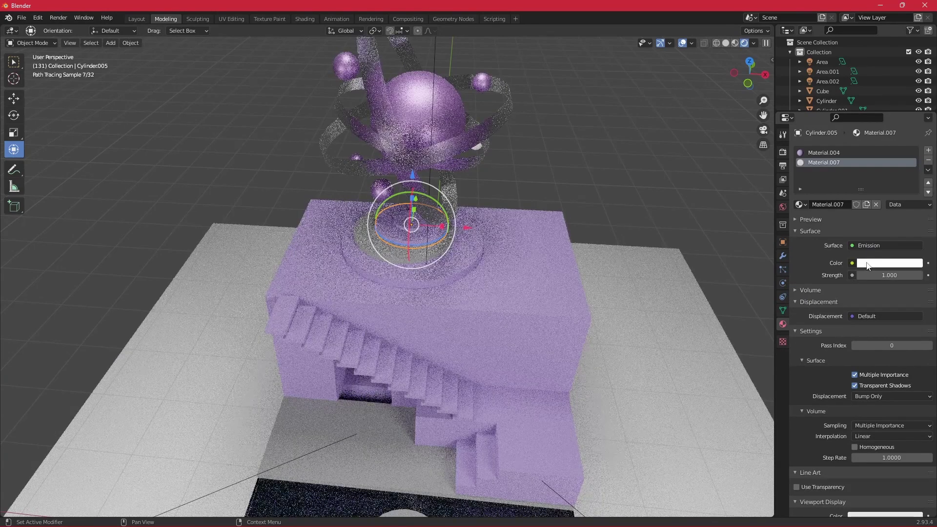
# Set the emission colour to purple with strength 19, viewed in Material Preview
pyautogui.click(882, 264)
pyautogui.moveTo(877, 171); pyautogui.dragTo(885, 157)
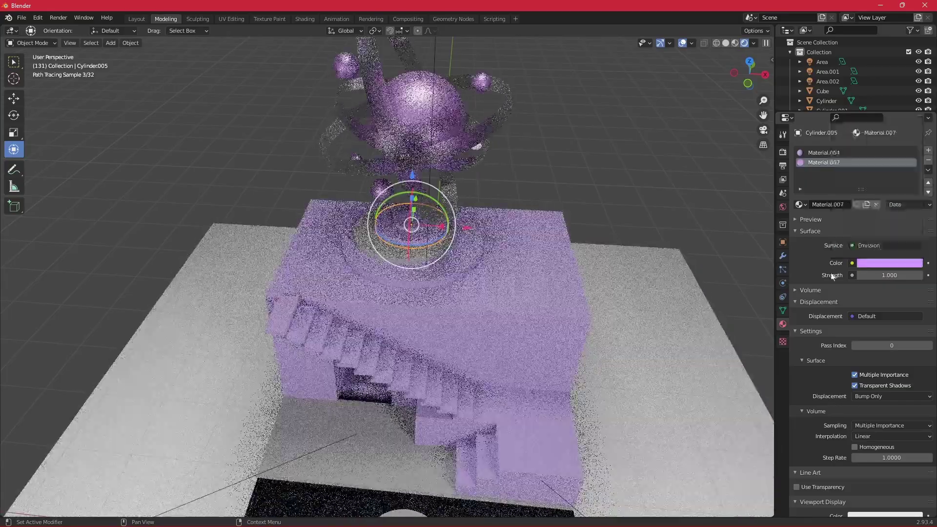
pyautogui.doubleClick(889, 275)
pyautogui.write('19')
pyautogui.press('Return')
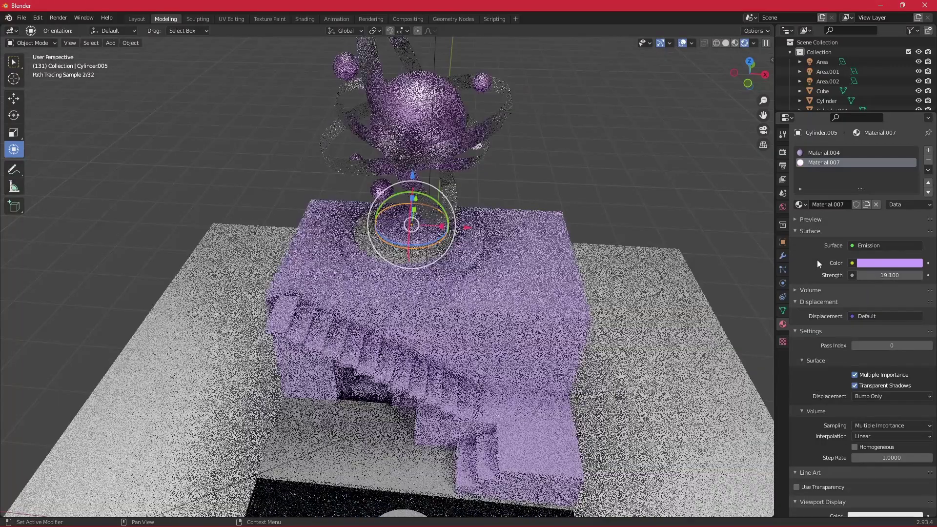
pyautogui.scroll(2, 368, 180)
pyautogui.scroll(1, 692, 68)
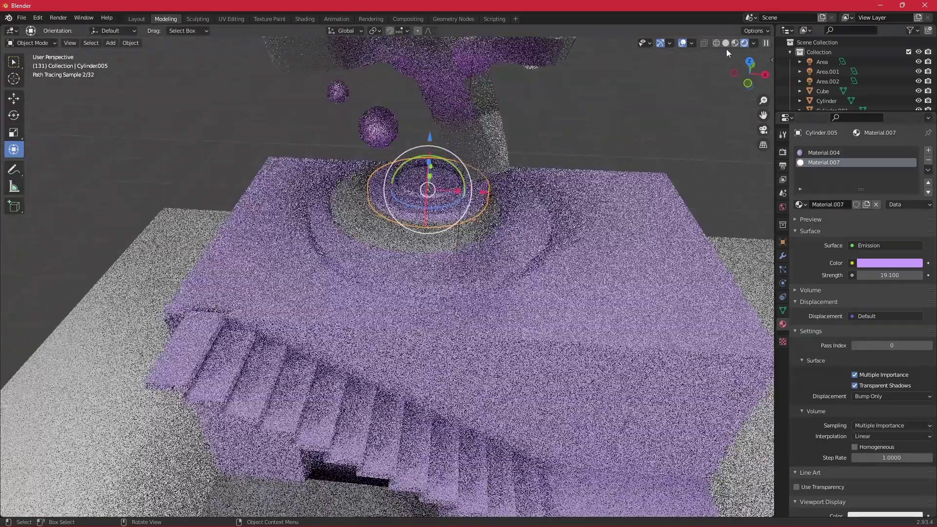
pyautogui.click(733, 43)
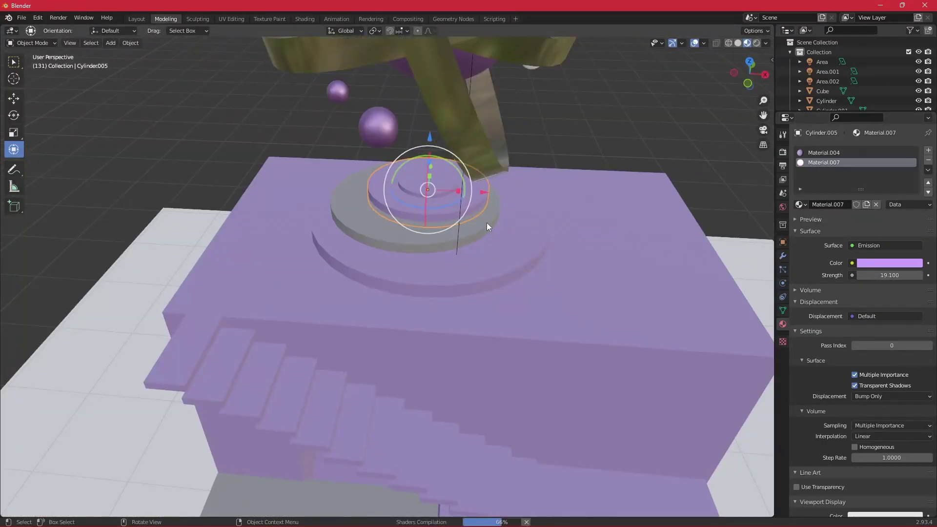
# Assign emissive Material.007 to the pedestal's inner top disc faces in Edit Mode
pyautogui.press('Tab')
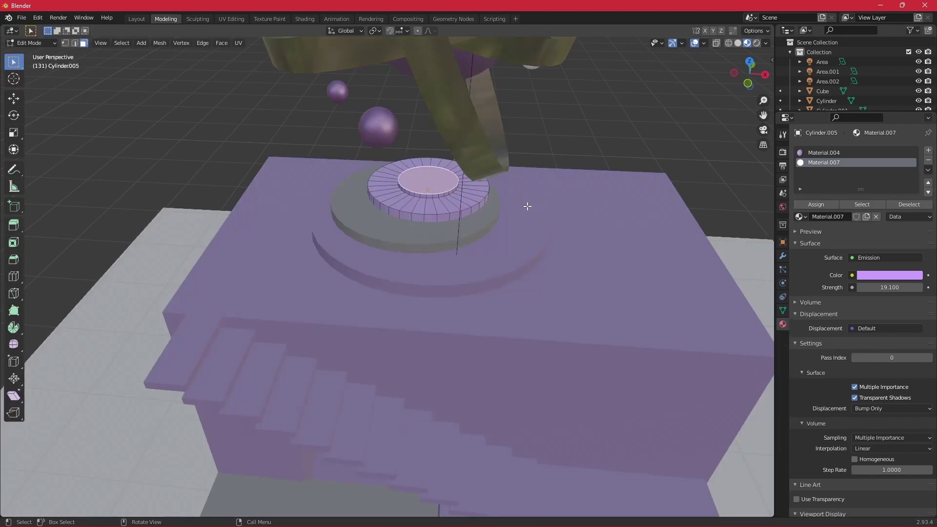
pyautogui.click(811, 204)
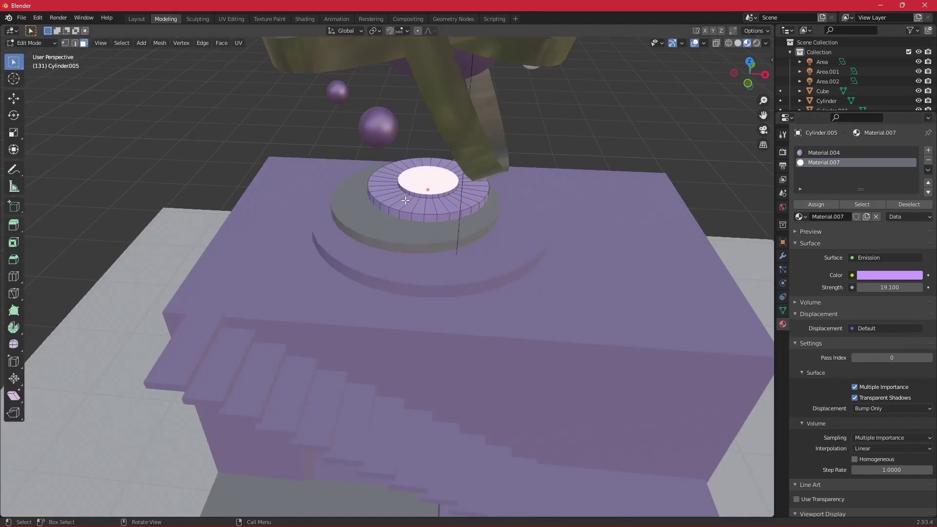
pyautogui.moveTo(405, 200); pyautogui.dragTo(481, 167, button='middle')
pyautogui.click(273, 280)
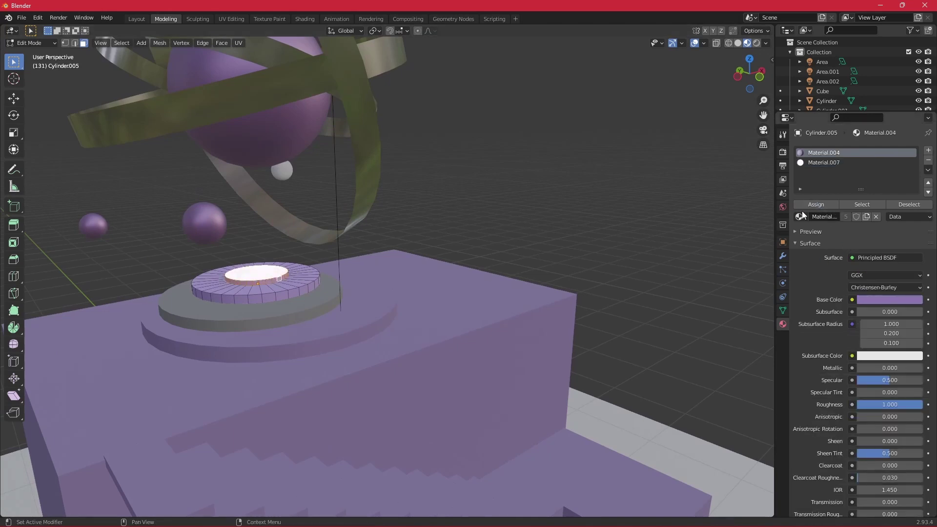
pyautogui.click(820, 162)
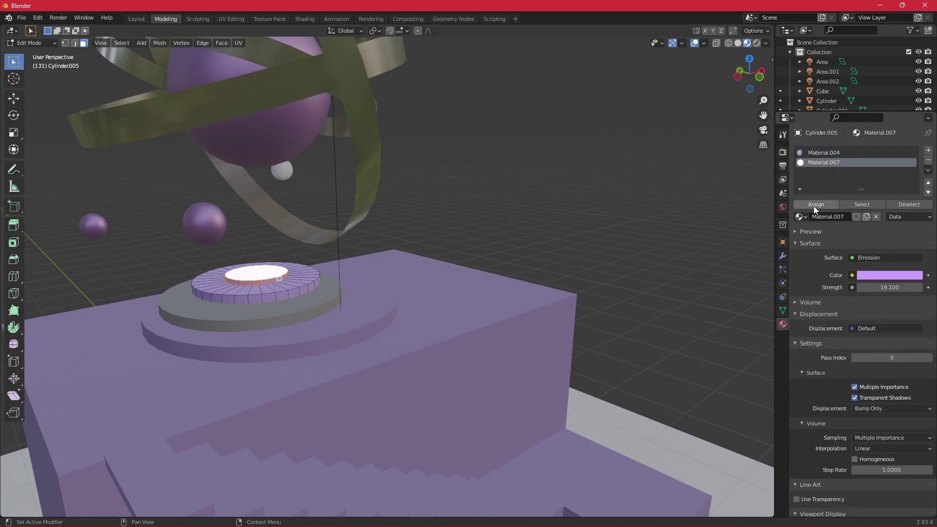
pyautogui.click(814, 206)
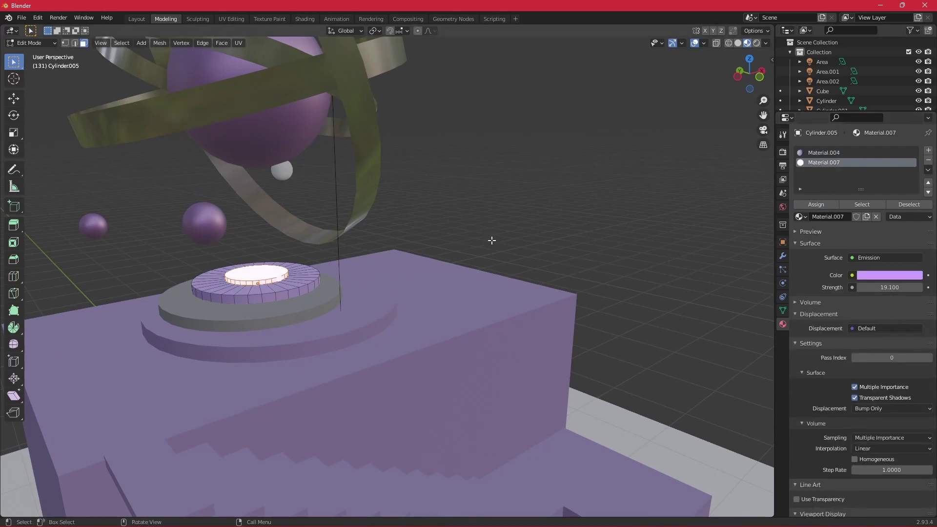
pyautogui.press('Tab')
# In Rendered shading, lower the emission strength to about 7
pyautogui.moveTo(530, 254)
pyautogui.mouseDown(button='middle')
pyautogui.moveTo(482, 278)
pyautogui.moveTo(728, 65)
pyautogui.mouseUp(button='middle')
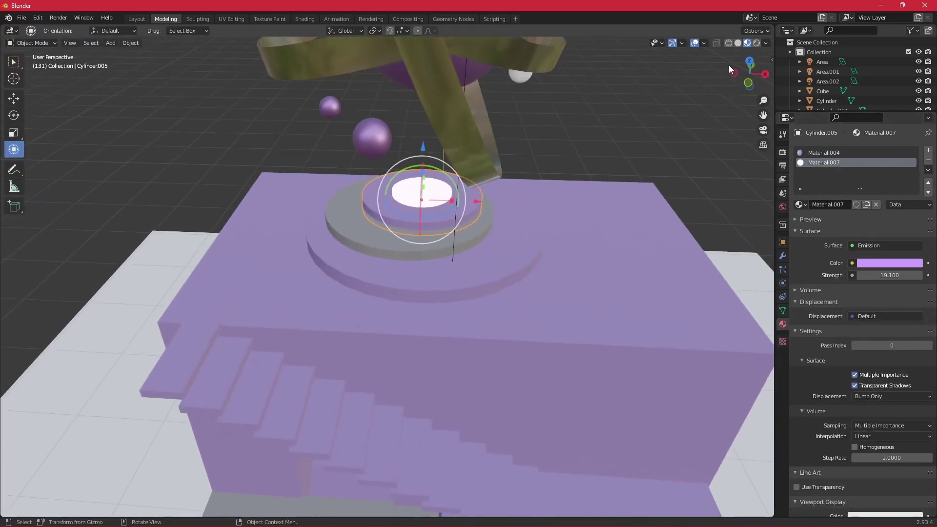
pyautogui.click(756, 44)
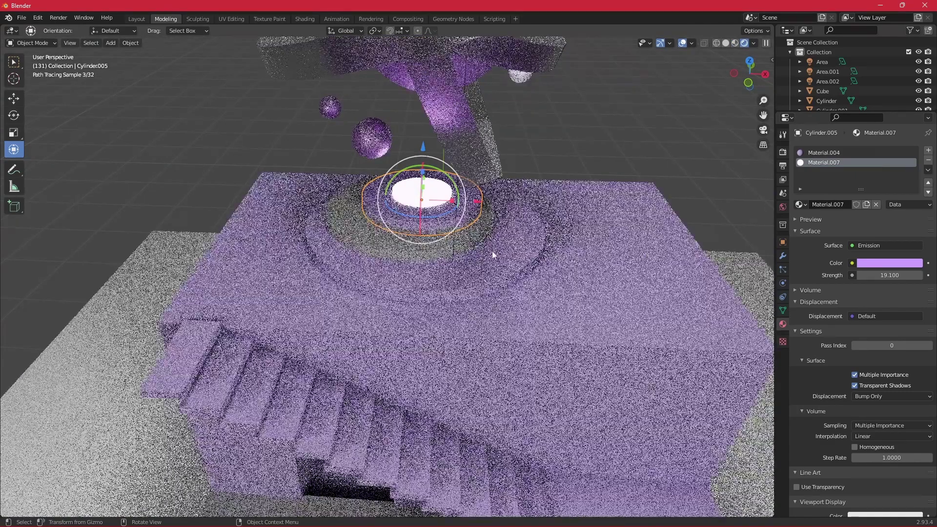
pyautogui.moveTo(505, 235); pyautogui.dragTo(398, 315, button='middle')
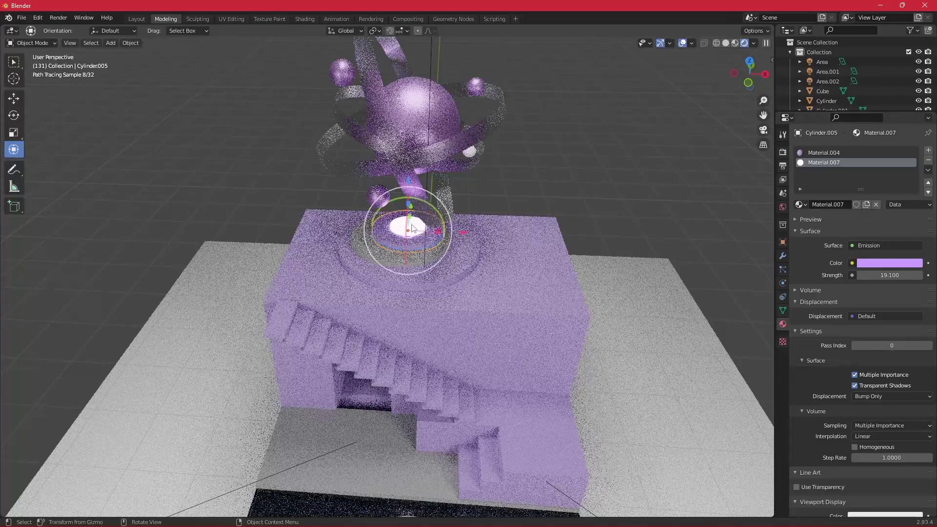
pyautogui.moveTo(859, 274); pyautogui.dragTo(809, 275)
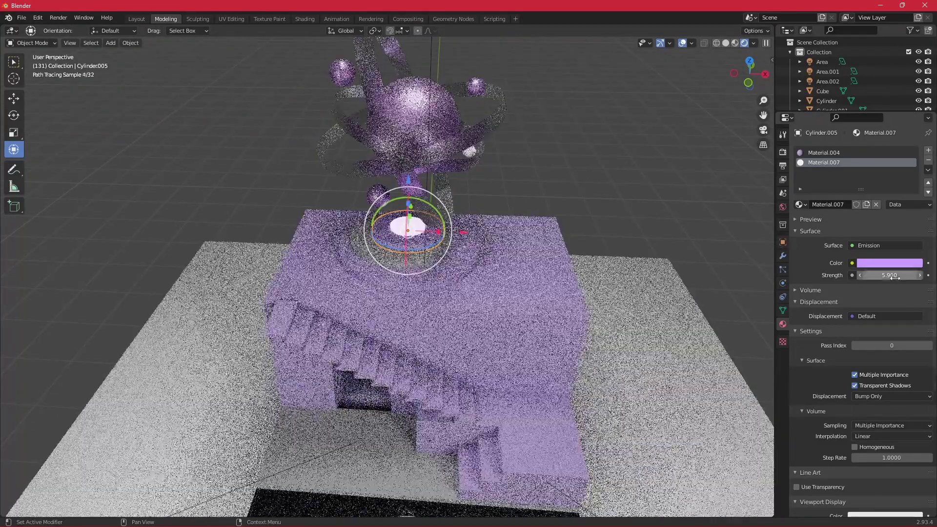
pyautogui.moveTo(899, 276); pyautogui.dragTo(917, 276)
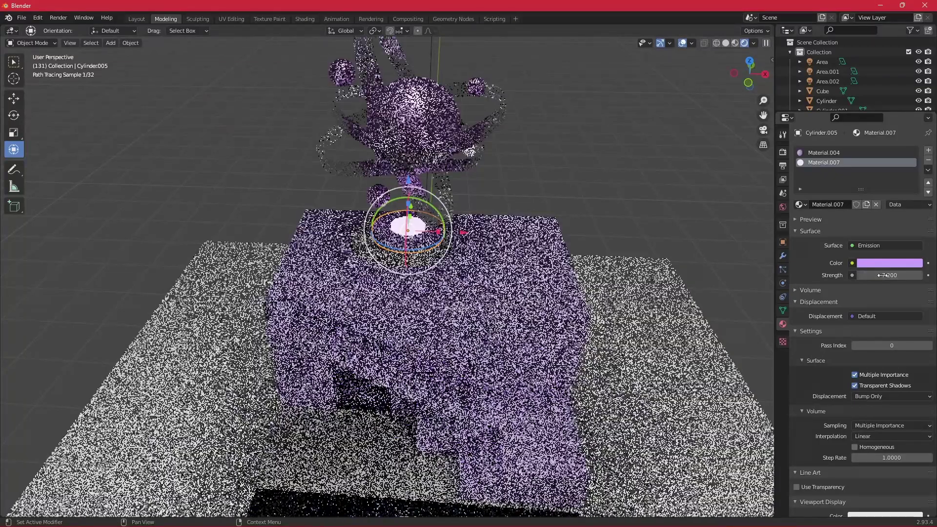
pyautogui.hotkey('shift', 'a')
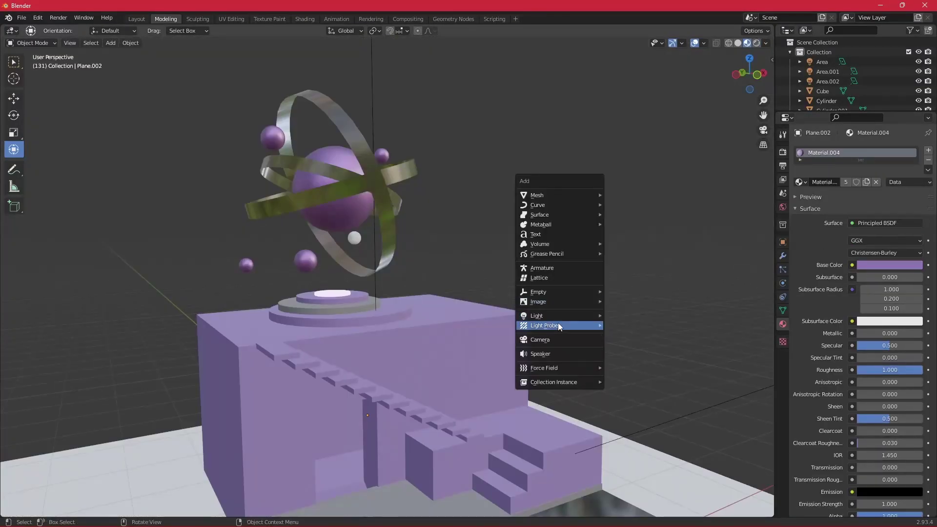
# Add a point light and move it near the stairs
pyautogui.click(624, 315)
pyautogui.moveTo(390, 402)
pyautogui.mouseDown(button='middle')
pyautogui.moveTo(414, 459)
pyautogui.moveTo(444, 461)
pyautogui.mouseUp(button='middle')
pyautogui.press('g')
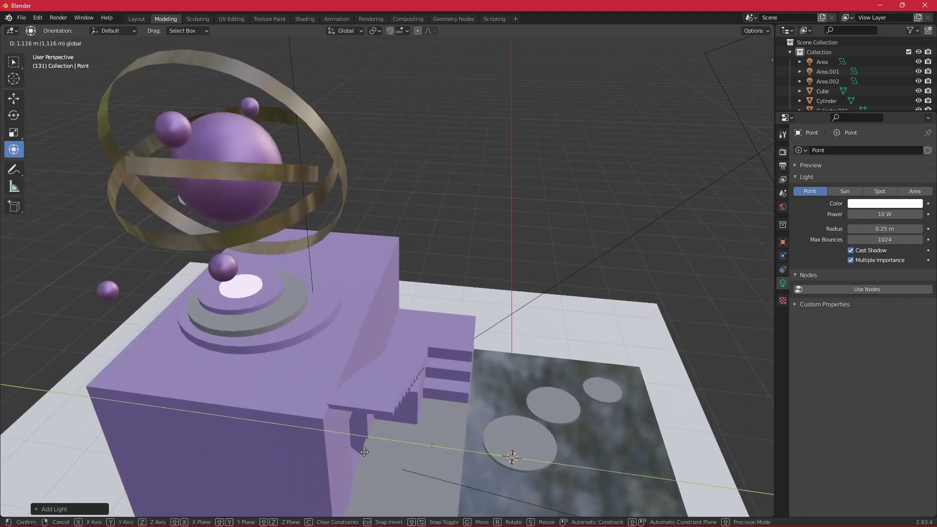
pyautogui.click(434, 426)
pyautogui.moveTo(417, 403)
pyautogui.mouseDown()
pyautogui.moveTo(445, 376)
pyautogui.moveTo(402, 430)
pyautogui.mouseUp()
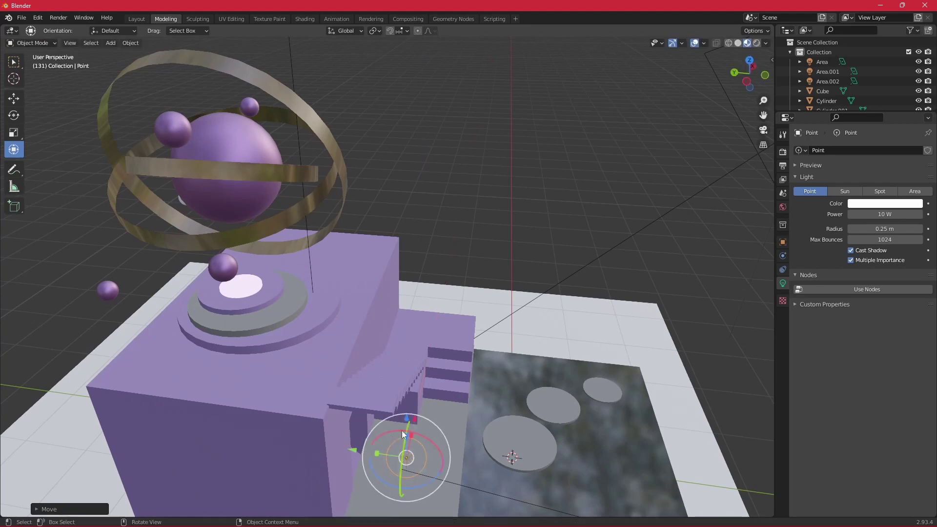
pyautogui.press('g')
pyautogui.click(294, 442)
pyautogui.moveTo(283, 438)
pyautogui.mouseDown(button='middle')
pyautogui.moveTo(386, 396)
pyautogui.moveTo(366, 394)
pyautogui.mouseUp(button='middle')
pyautogui.press('g')
pyautogui.click(386, 418)
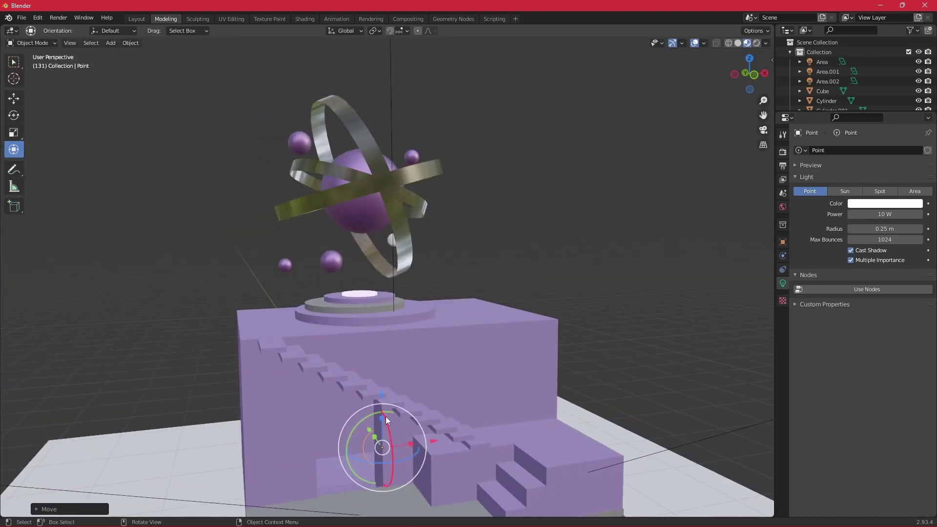
# Adjust the point light's height along Z and position along X into the doorway
pyautogui.press('g')
pyautogui.press('z')
pyautogui.click(390, 420)
pyautogui.moveTo(394, 420); pyautogui.dragTo(440, 417, button='middle')
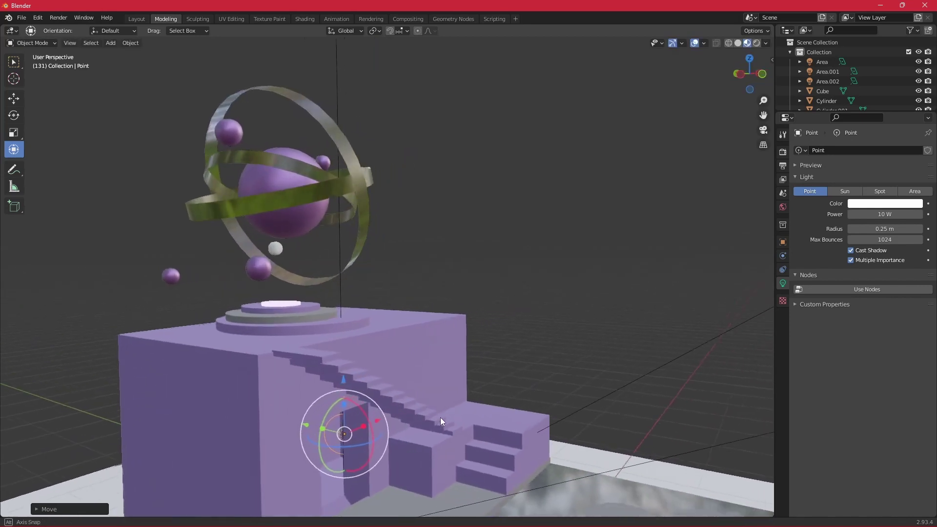
pyautogui.press('g')
pyautogui.press('x')
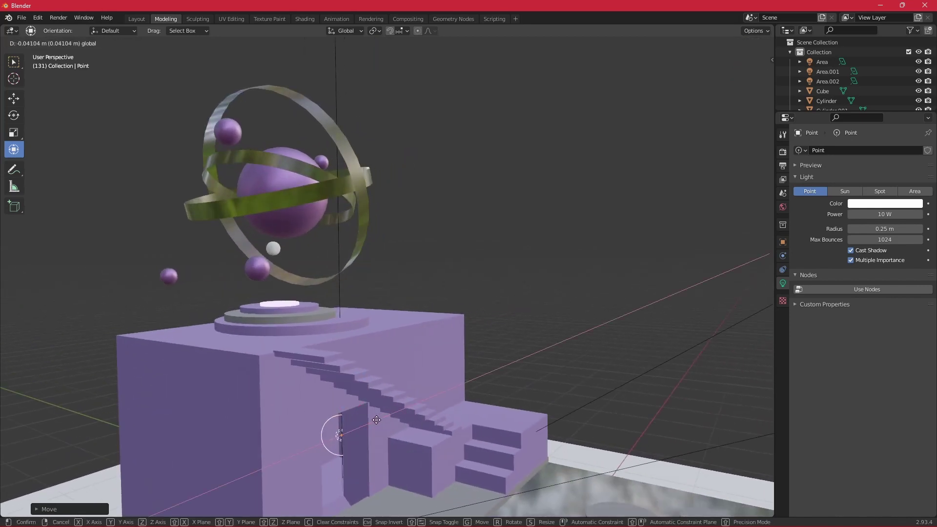
pyautogui.click(379, 423)
# Set the point light to 500 W with a lilac colour and preview in Rendered shading
pyautogui.click(883, 215)
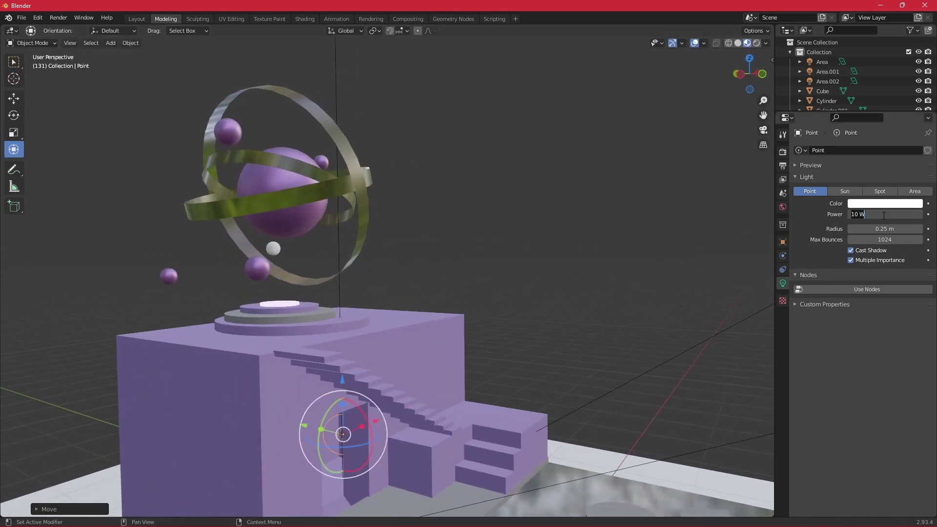
pyautogui.write('500')
pyautogui.press('Return')
pyautogui.click(885, 205)
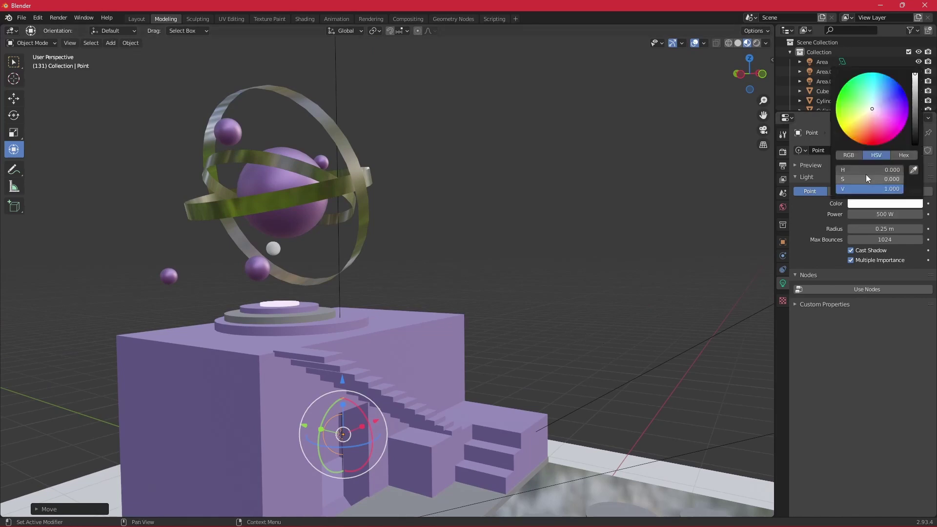
pyautogui.moveTo(874, 107); pyautogui.dragTo(883, 106)
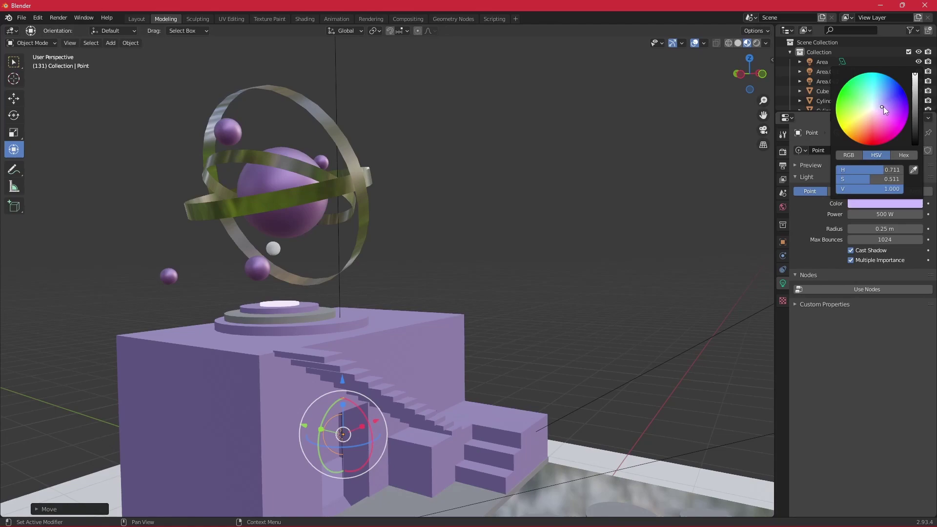
pyautogui.click(756, 43)
pyautogui.moveTo(618, 360)
pyautogui.mouseDown(button='middle')
pyautogui.moveTo(575, 384)
pyautogui.moveTo(529, 390)
pyautogui.moveTo(574, 399)
pyautogui.mouseUp(button='middle')
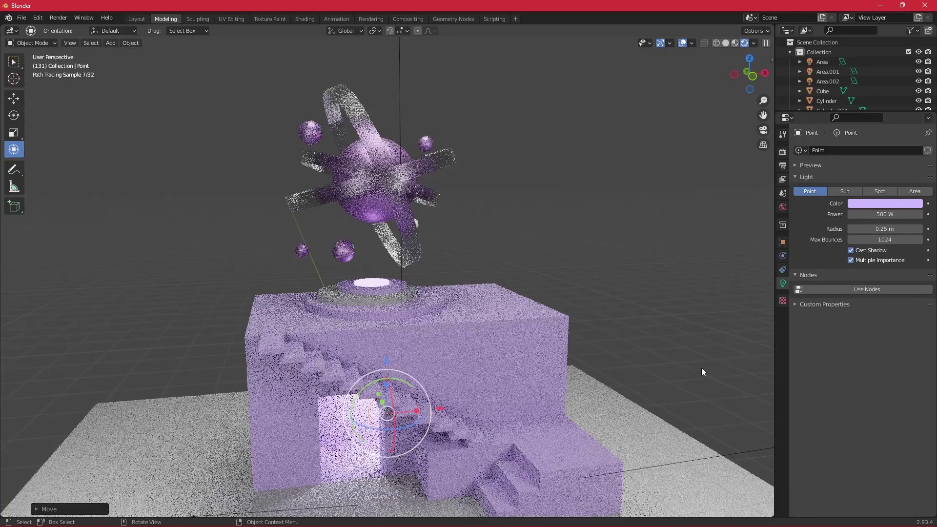
pyautogui.hotkey('shift', 'a')
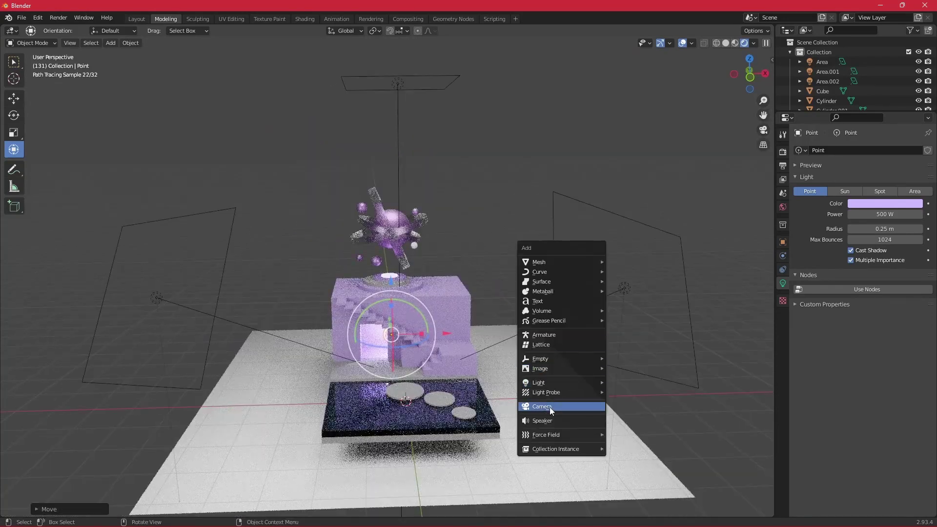
# Add a camera, set output resolution to 1200 × 1500 px and position it to frame the scene
pyautogui.click(549, 408)
pyautogui.click(908, 163)
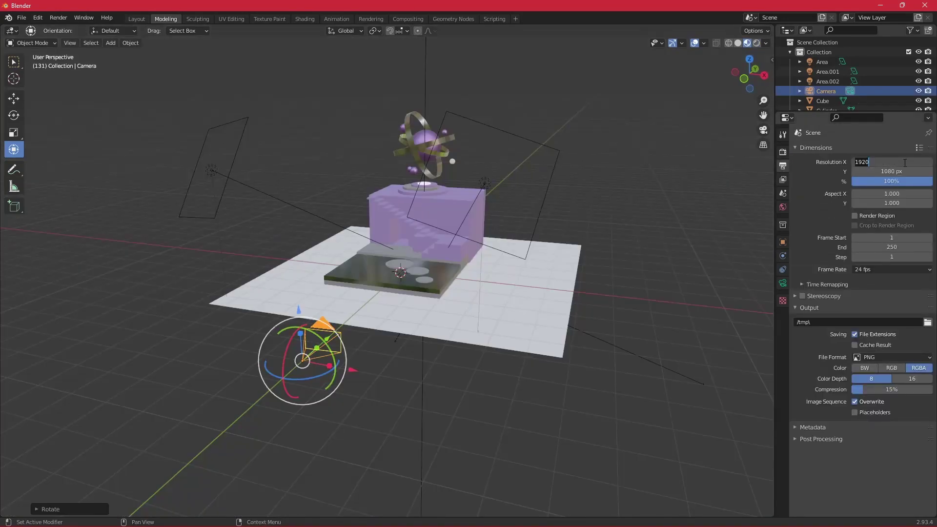
pyautogui.click(893, 171)
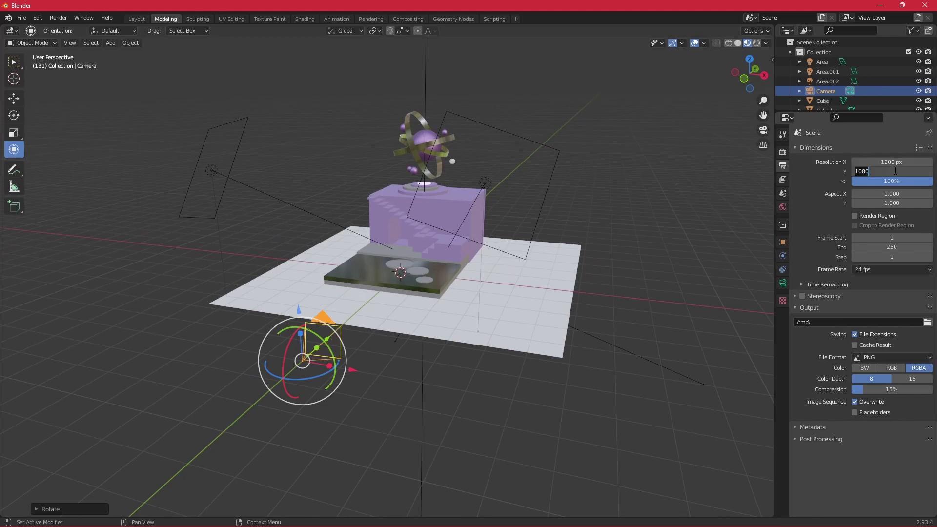
pyautogui.write('150')
pyautogui.press('Return')
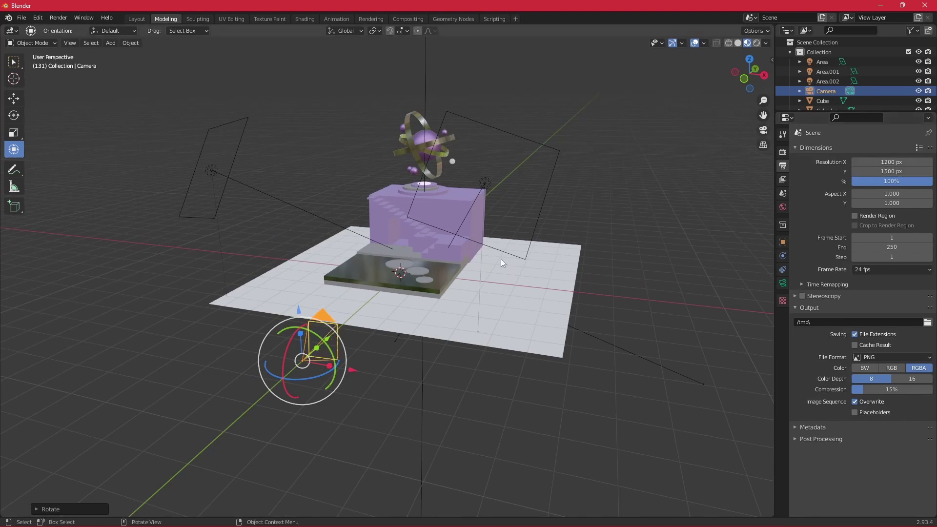
pyautogui.moveTo(500, 259); pyautogui.dragTo(323, 329, button='middle')
pyautogui.press('g')
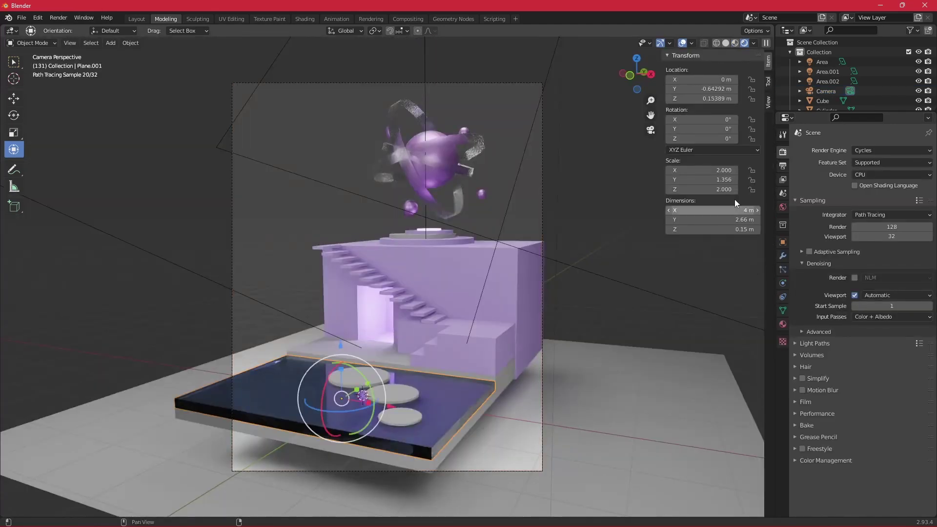
# Tint the base plate's Material.002 base colour purple
pyautogui.click(783, 324)
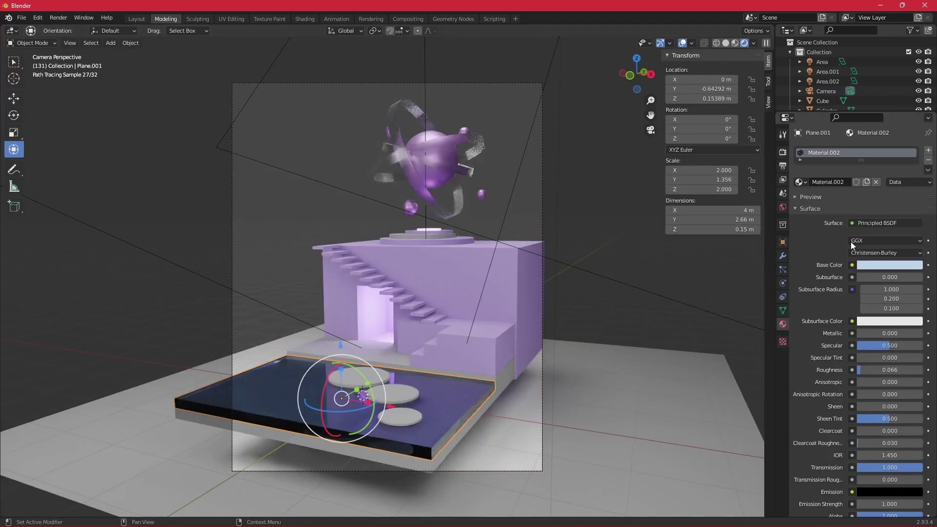
pyautogui.click(887, 265)
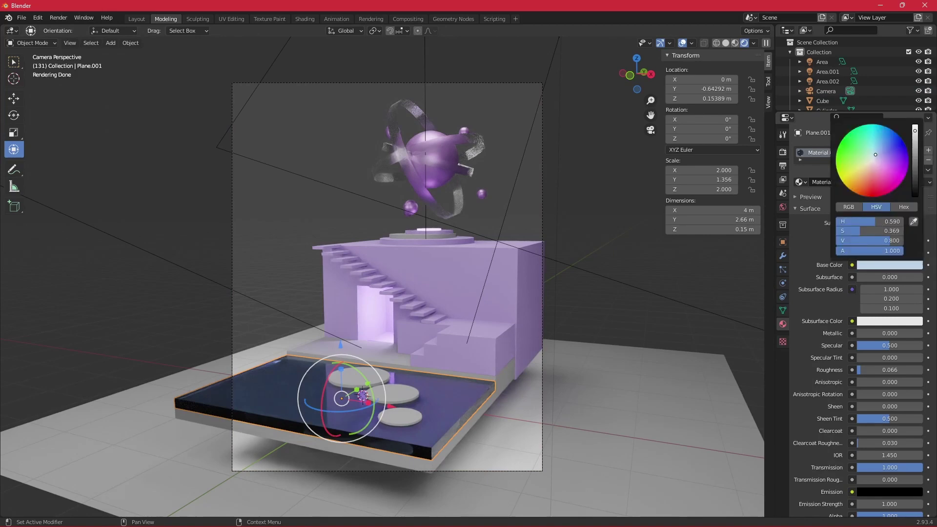
pyautogui.click(873, 162)
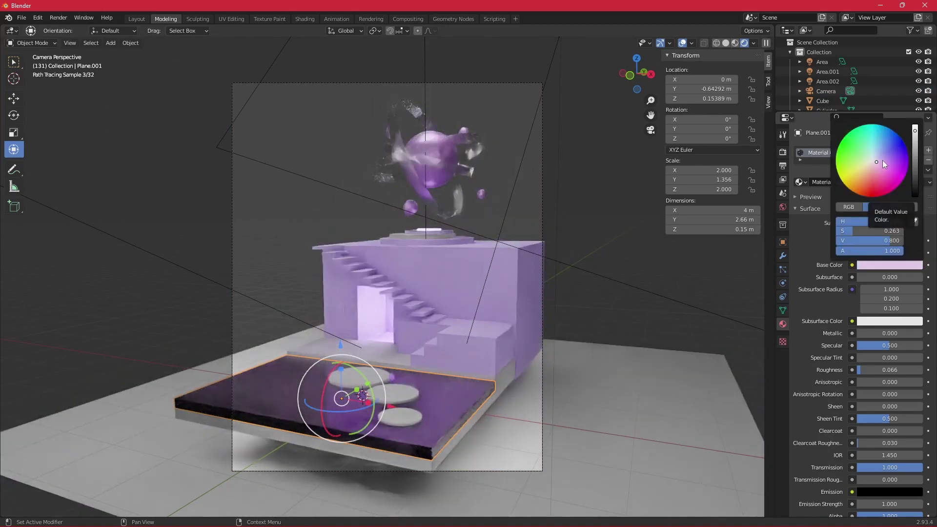
pyautogui.click(883, 159)
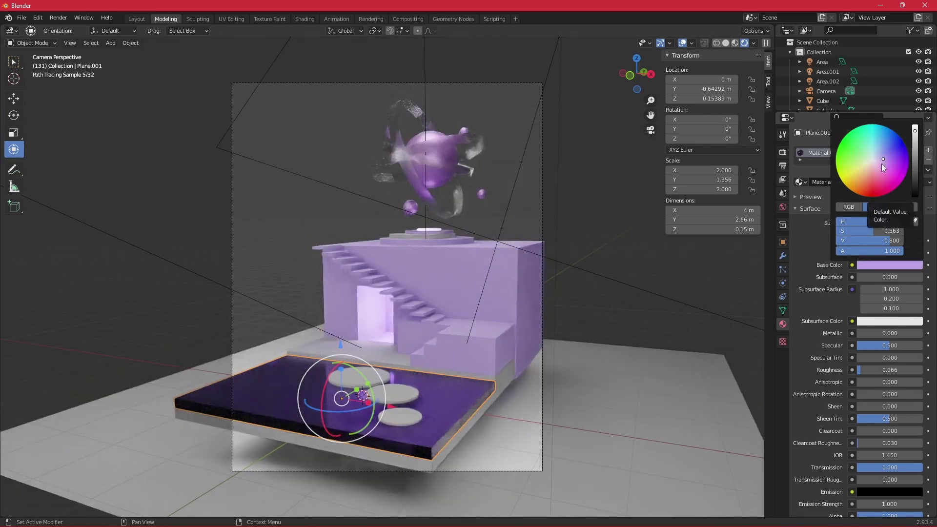
# Give the staircase (Plane.003) the stepping discs' grey Material.003
pyautogui.click(501, 379)
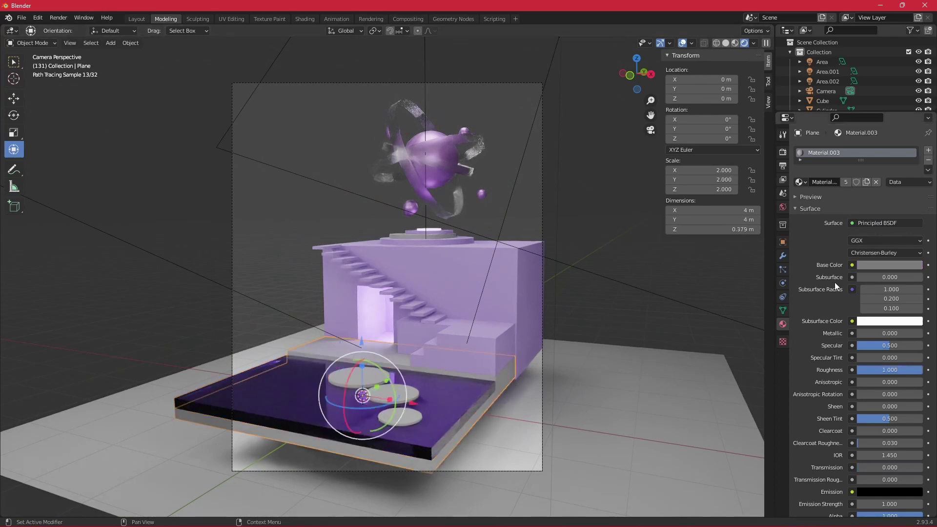
pyautogui.click(805, 182)
pyautogui.click(859, 234)
pyautogui.click(409, 411)
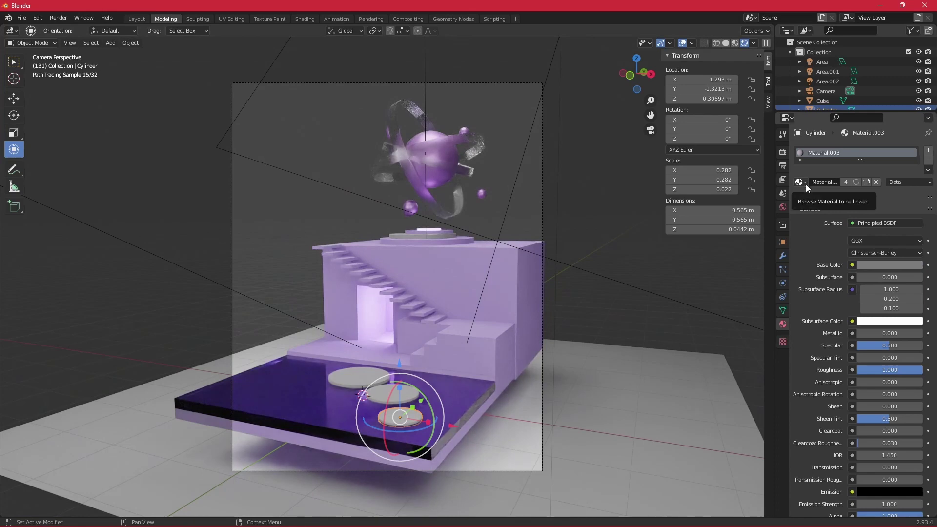
pyautogui.click(425, 311)
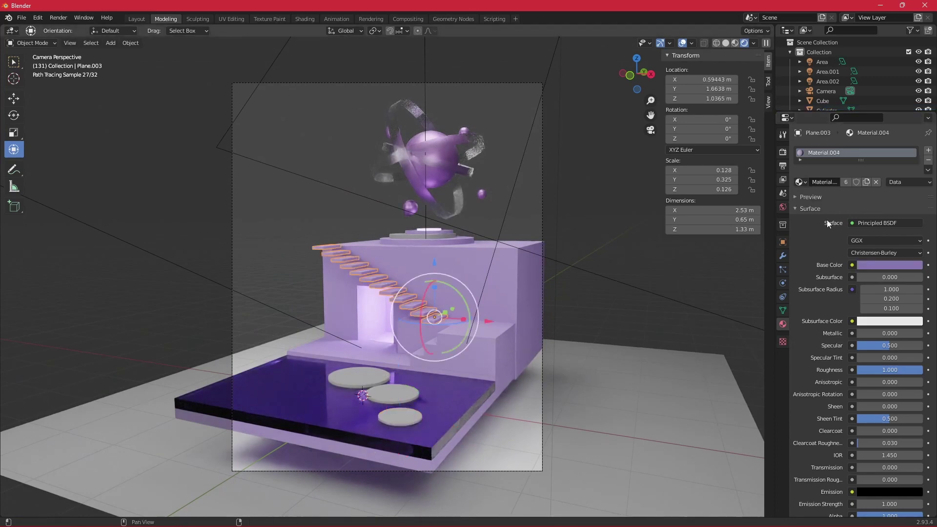
pyautogui.click(800, 181)
pyautogui.click(825, 225)
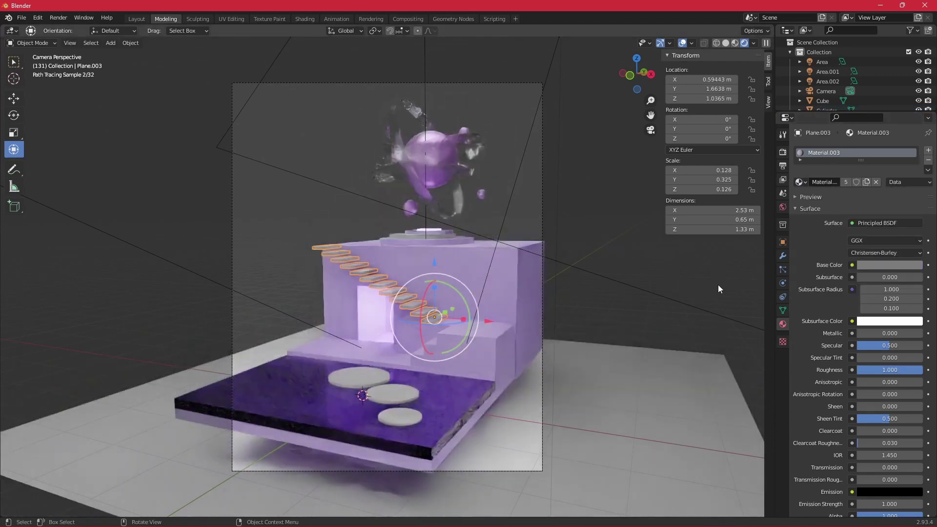
pyautogui.click(718, 285)
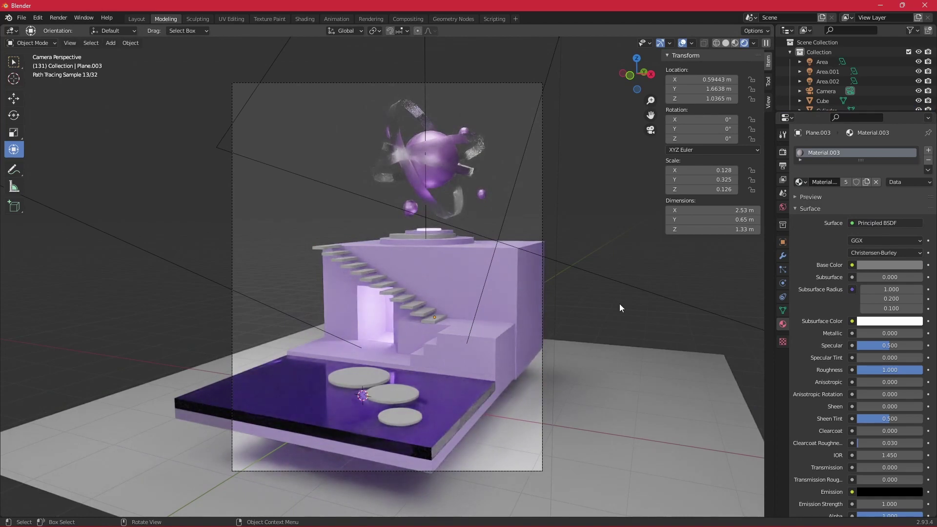
pyautogui.moveTo(616, 316)
pyautogui.mouseDown(button='middle')
pyautogui.moveTo(490, 278)
pyautogui.moveTo(549, 295)
pyautogui.mouseUp(button='middle')
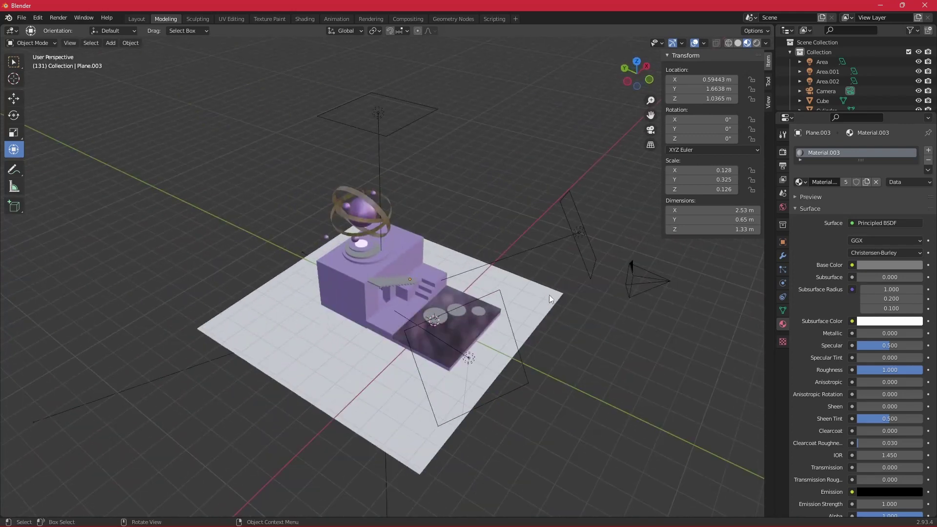
# Extrude two floor border edges up in Z into an 11.8 m wall with Material.003
pyautogui.click(400, 307)
pyautogui.moveTo(412, 290); pyautogui.dragTo(400, 302)
pyautogui.moveTo(400, 303)
pyautogui.mouseDown(button='middle')
pyautogui.moveTo(256, 321)
pyautogui.moveTo(309, 332)
pyautogui.moveTo(289, 329)
pyautogui.mouseUp(button='middle')
pyautogui.press('Tab')
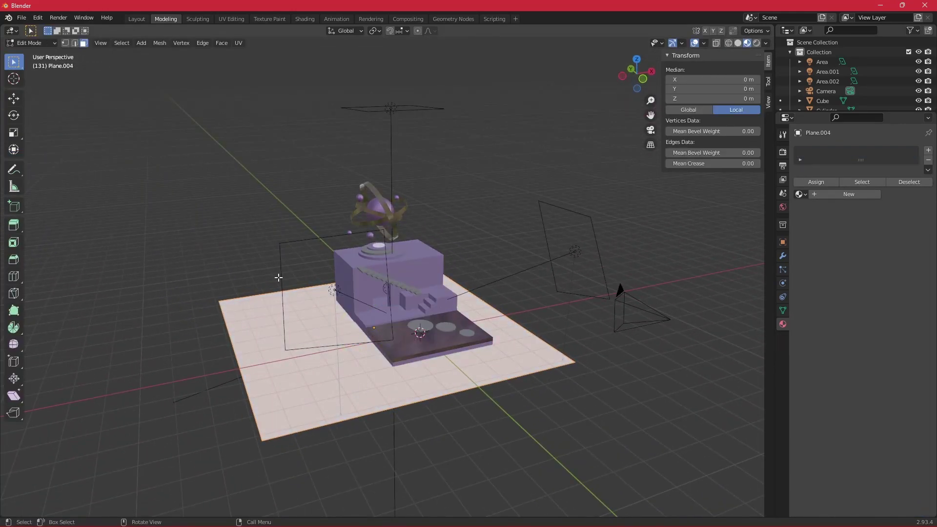
pyautogui.click(272, 293)
pyautogui.keyDown('shift'); pyautogui.click(237, 361); pyautogui.keyUp('shift')
pyautogui.press('e')
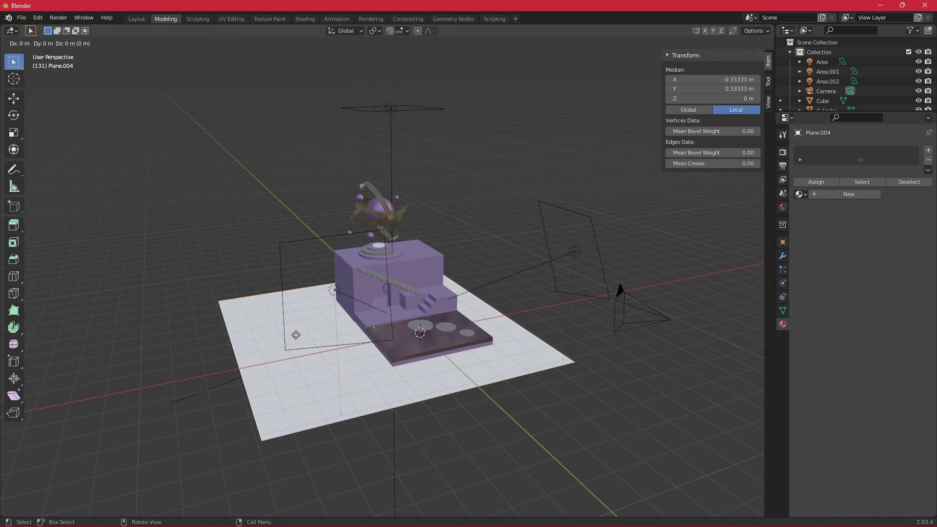
pyautogui.press('z')
pyautogui.click(359, 48)
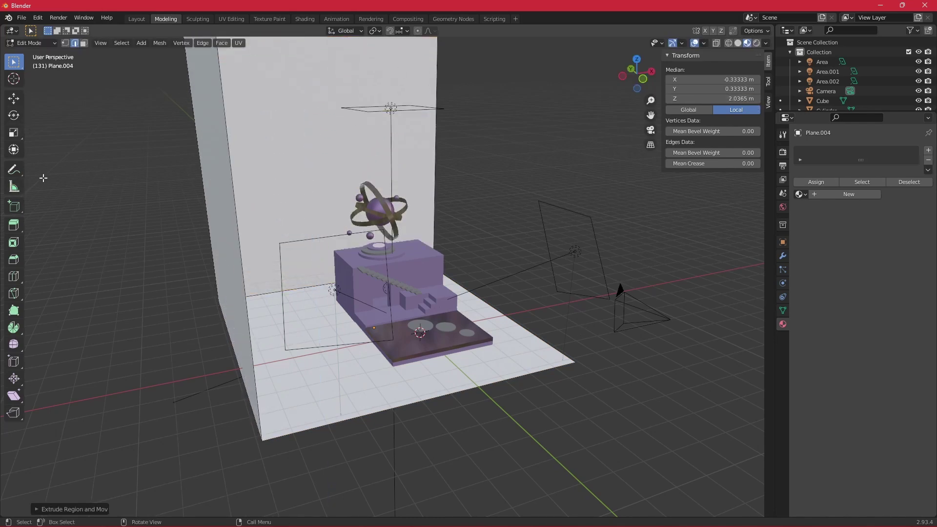
pyautogui.press('Tab')
pyautogui.click(800, 194)
pyautogui.click(829, 229)
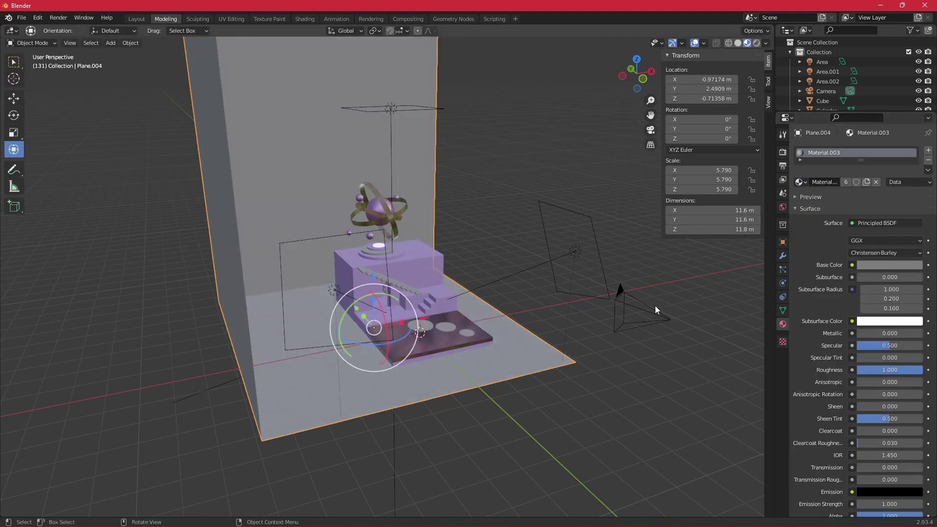
# Tint the two area lights lilac and violet
pyautogui.click(575, 251)
pyautogui.click(885, 203)
pyautogui.click(884, 105)
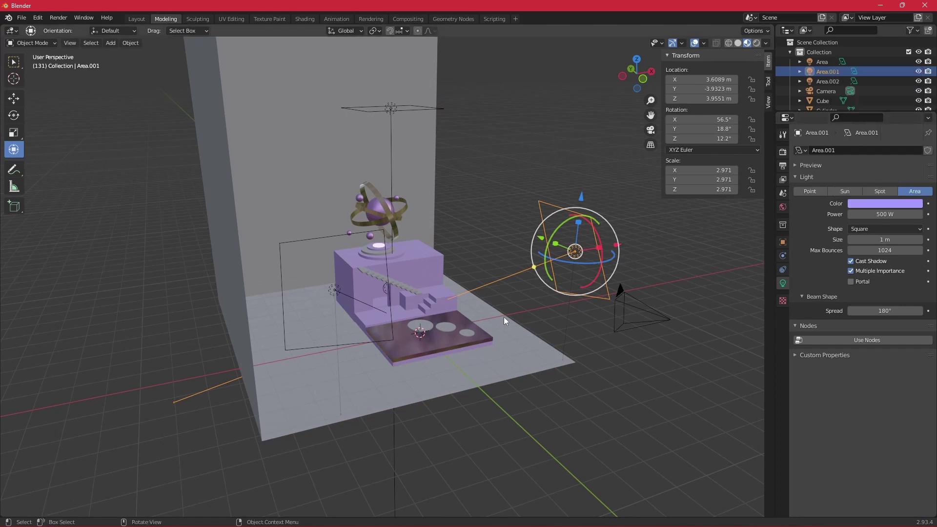
pyautogui.click(336, 292)
pyautogui.click(884, 203)
pyautogui.moveTo(883, 112); pyautogui.dragTo(887, 103)
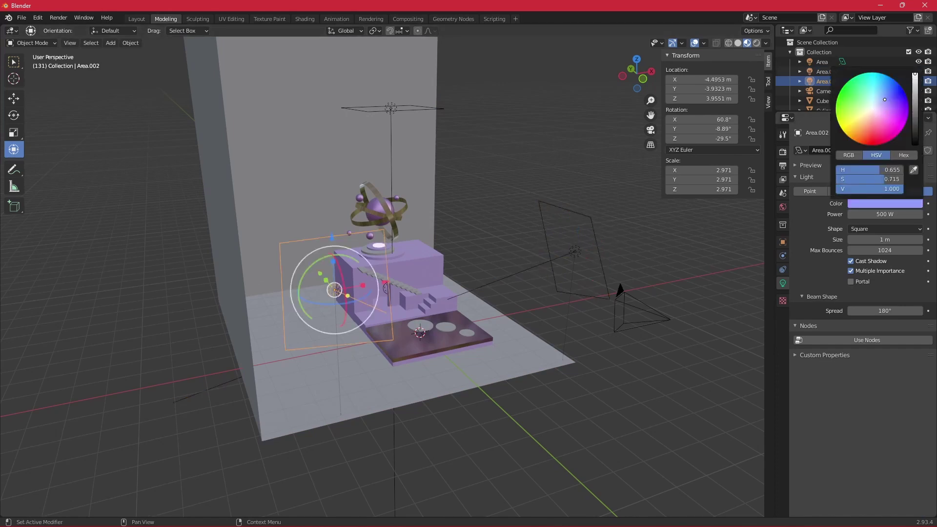
# Switch to Rendered shading and zoom into the scene camera's view
pyautogui.click(757, 43)
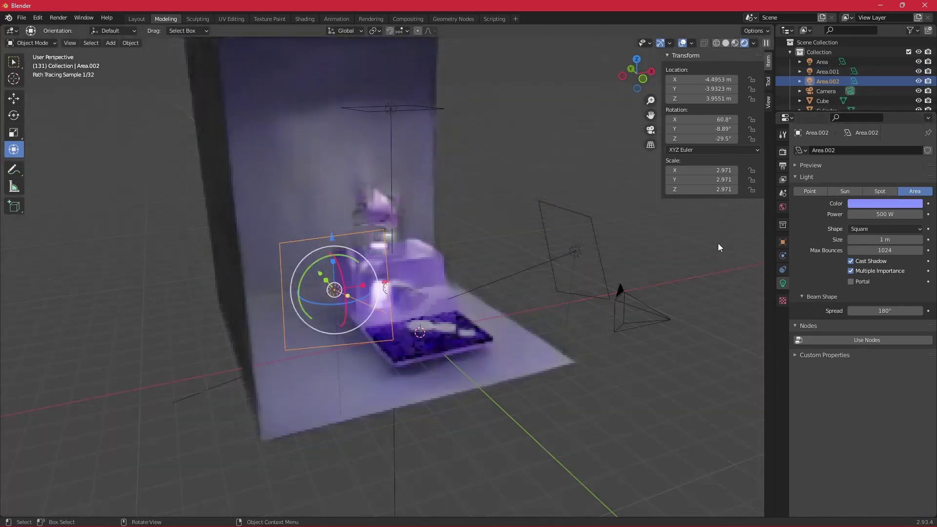
pyautogui.press('KP_0')
pyautogui.scroll(3, 625, 274)
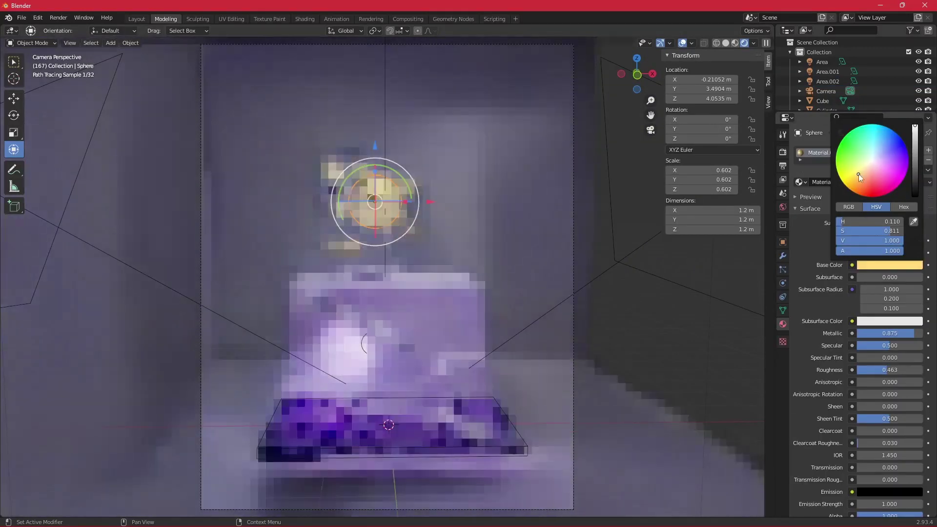
# Set the sphere material to Metallic 1.0, Roughness 0.316, and a black base colour
pyautogui.click(862, 171)
pyautogui.moveTo(873, 331); pyautogui.dragTo(906, 332)
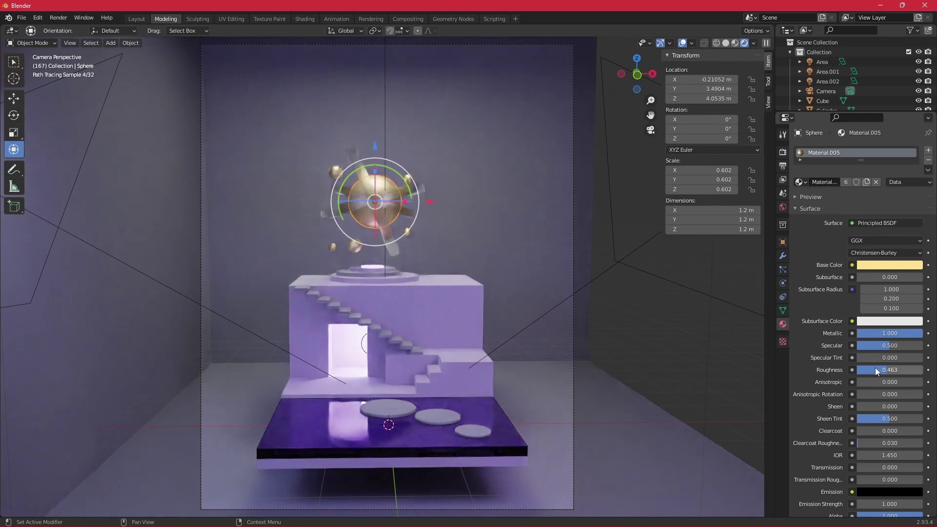
pyautogui.moveTo(886, 370); pyautogui.dragTo(873, 370)
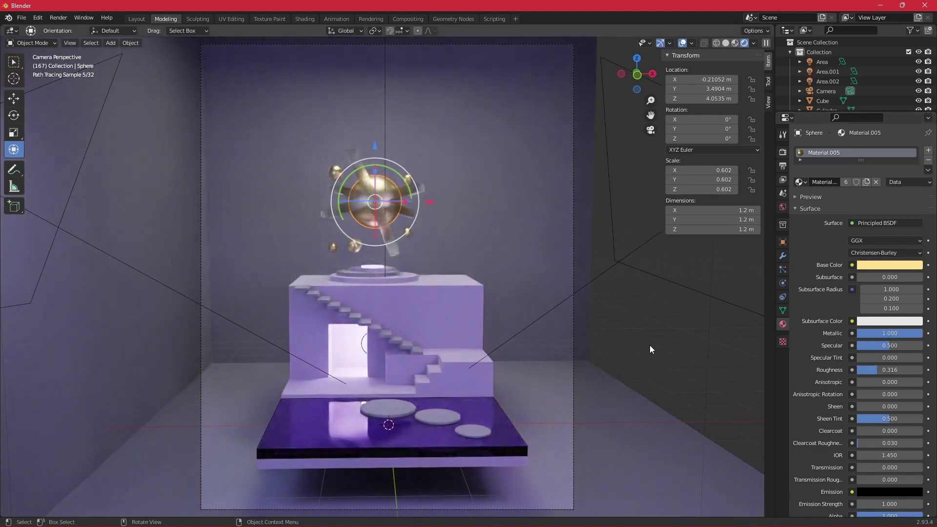
pyautogui.click(883, 265)
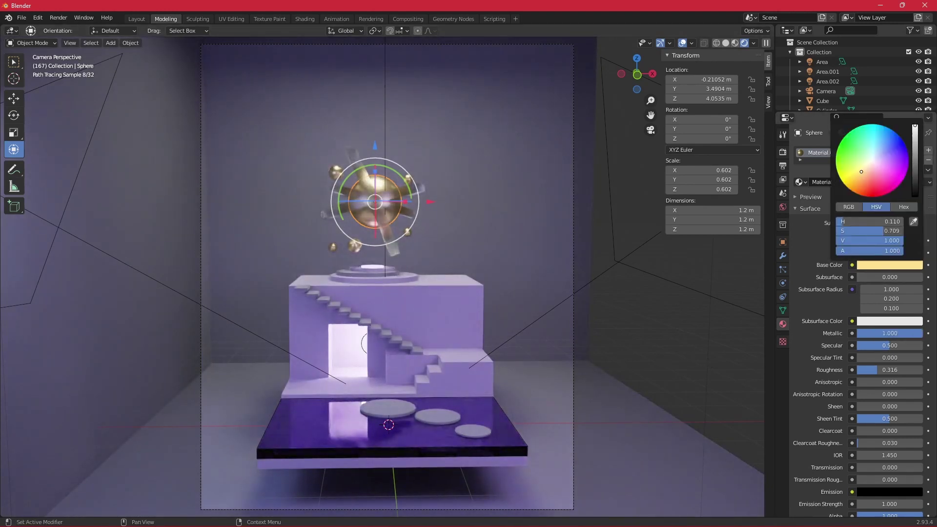
pyautogui.click(872, 174)
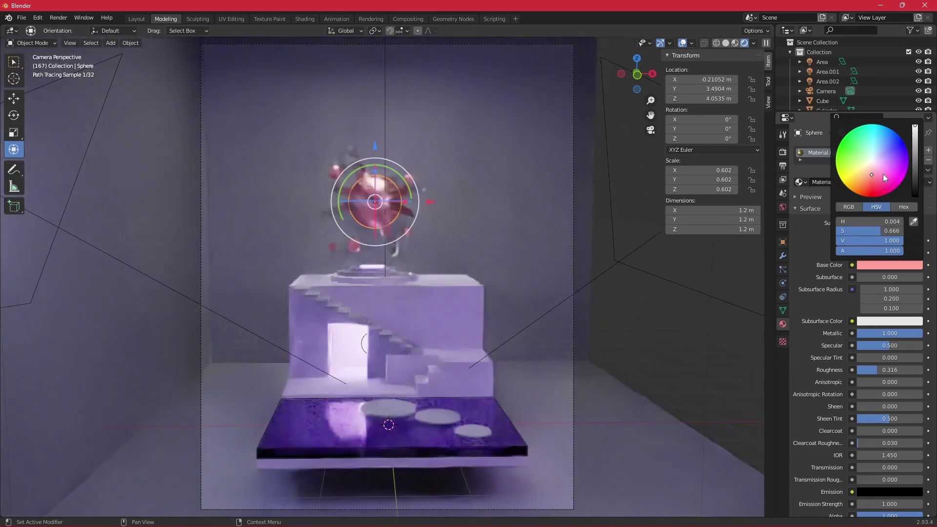
pyautogui.click(915, 196)
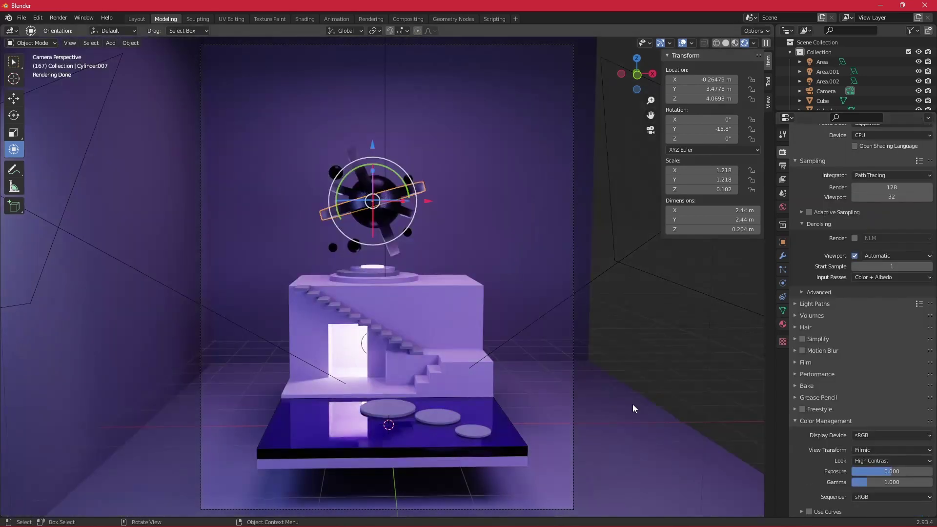
# Darken the staircase's Material.003 base colour to black, darkening discs and wall too
pyautogui.click(402, 341)
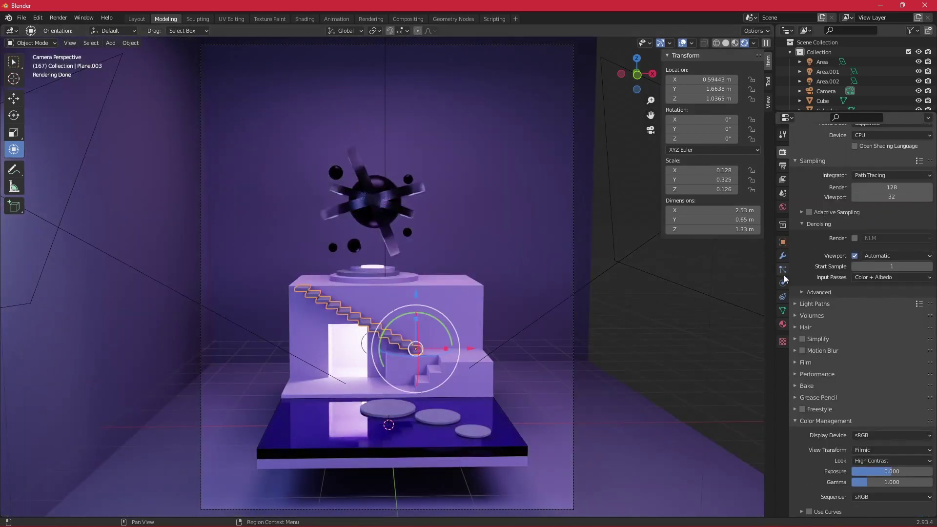
pyautogui.click(783, 325)
pyautogui.click(877, 225)
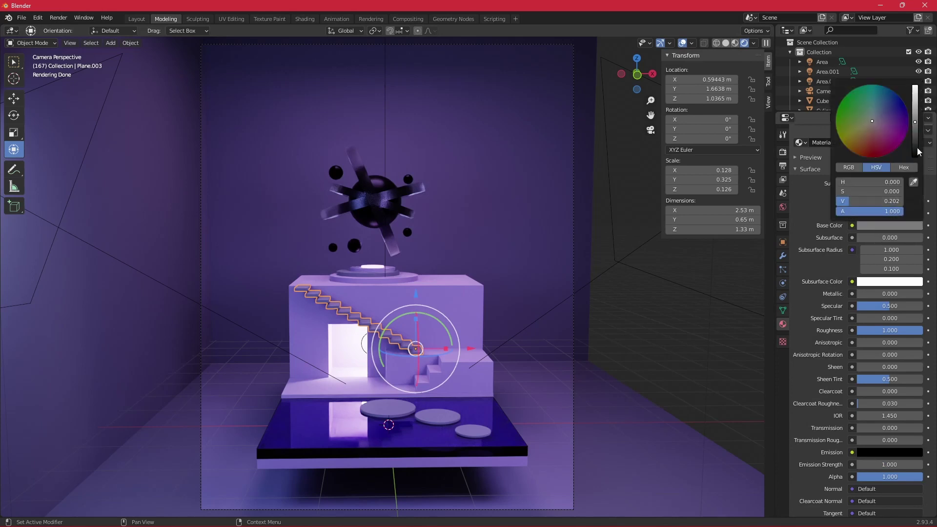
pyautogui.moveTo(917, 148); pyautogui.dragTo(917, 159)
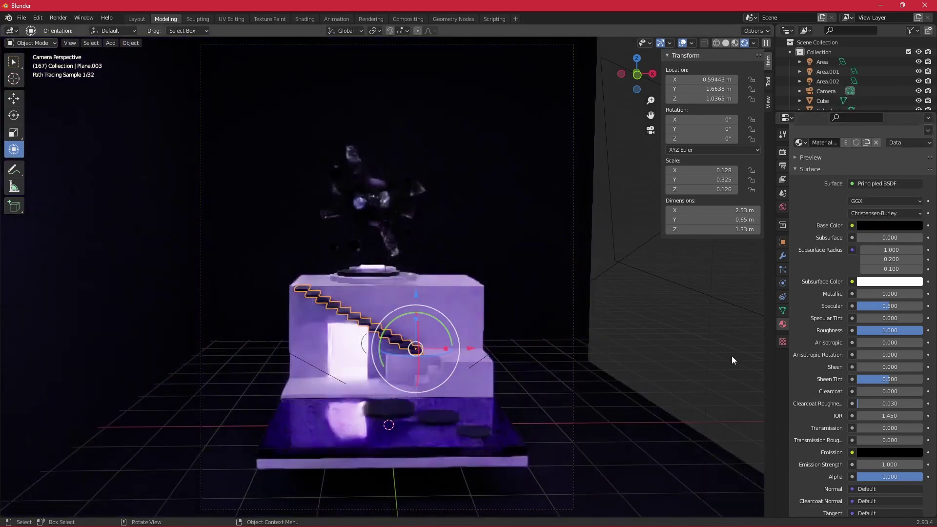
pyautogui.click(548, 264)
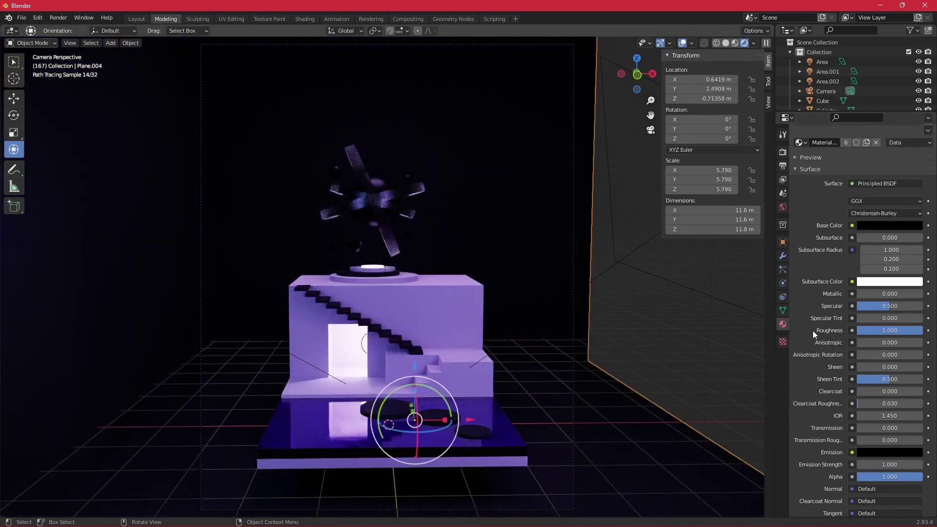
pyautogui.scroll(3, 862, 194)
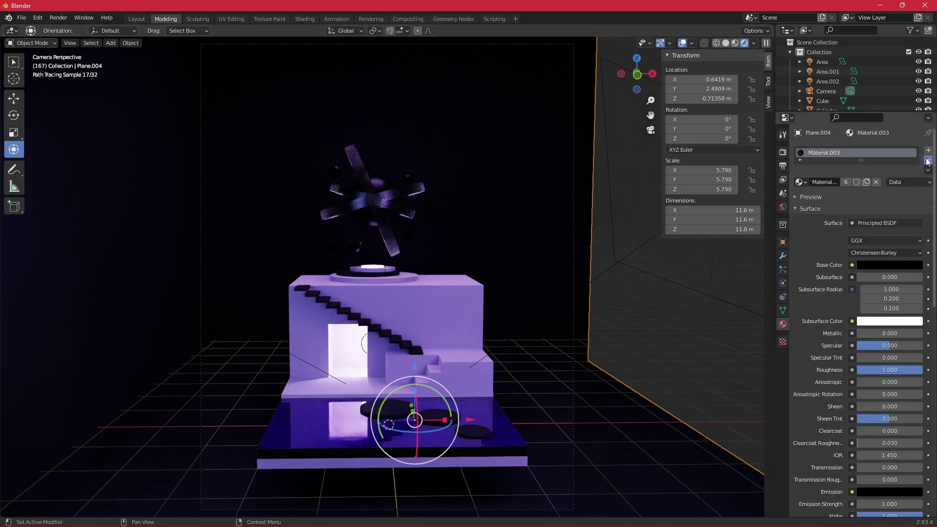
# Replace the backdrop's material with a new Material.009 in mid-grey (value 0.497)
pyautogui.click(927, 161)
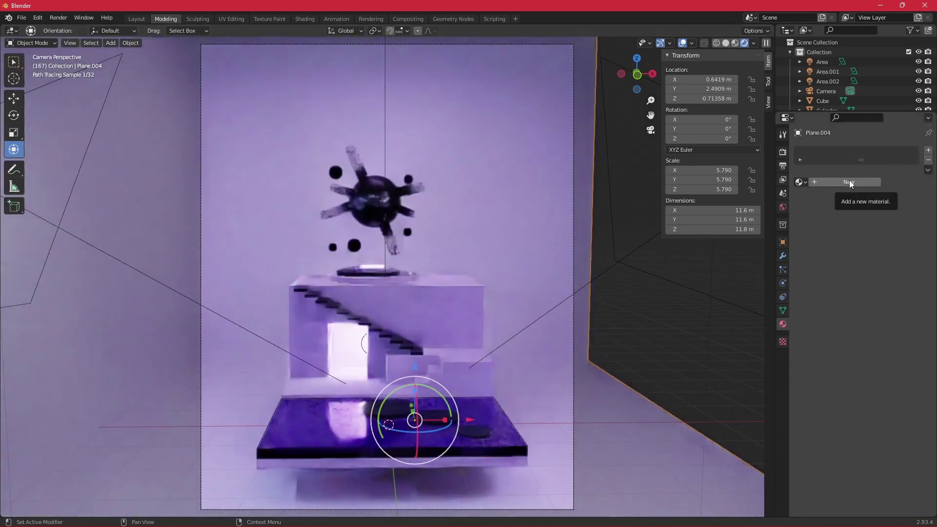
pyautogui.click(850, 181)
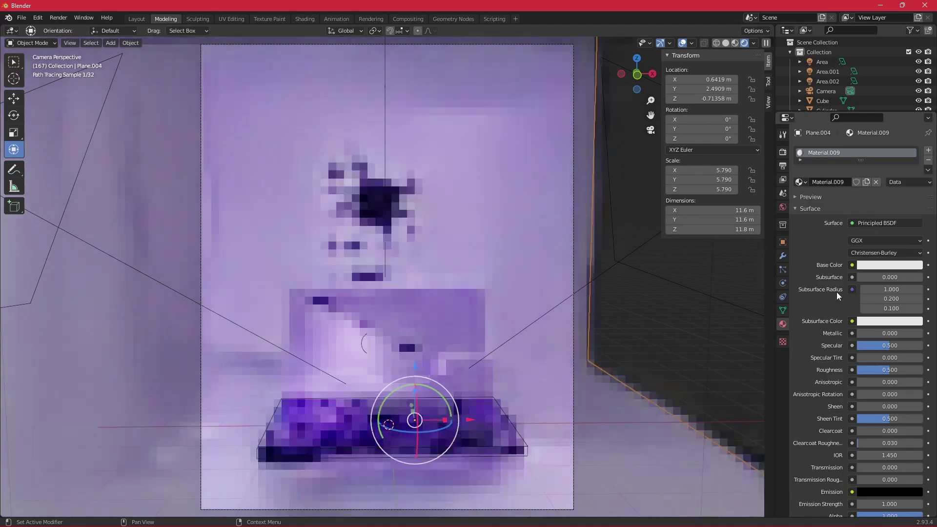
pyautogui.click(881, 266)
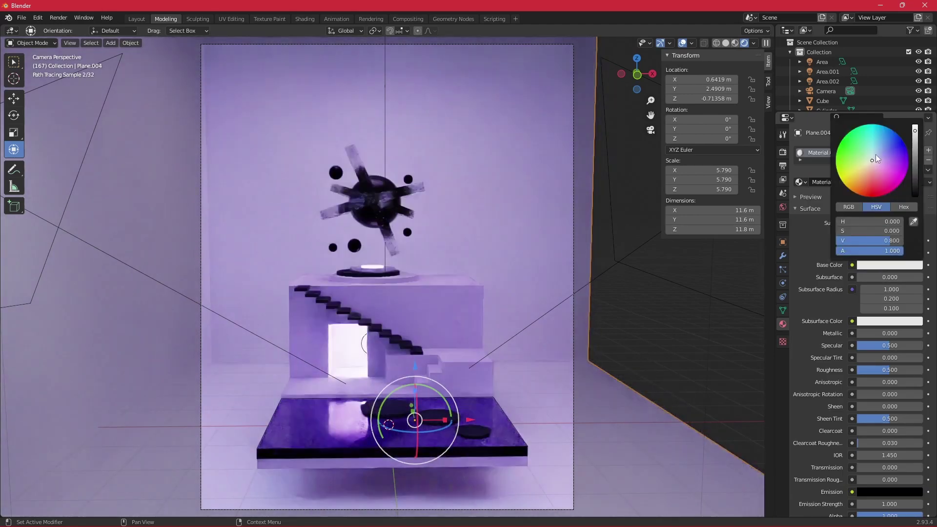
pyautogui.click(916, 146)
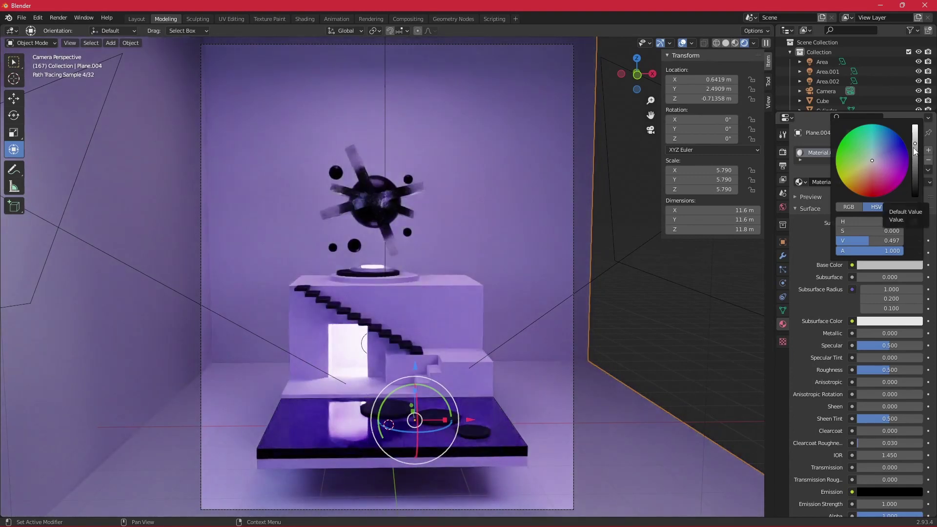
pyautogui.click(825, 91)
# Add a point light, move it down toward the base, and set it to 500 W
pyautogui.hotkey('shift', 'a')
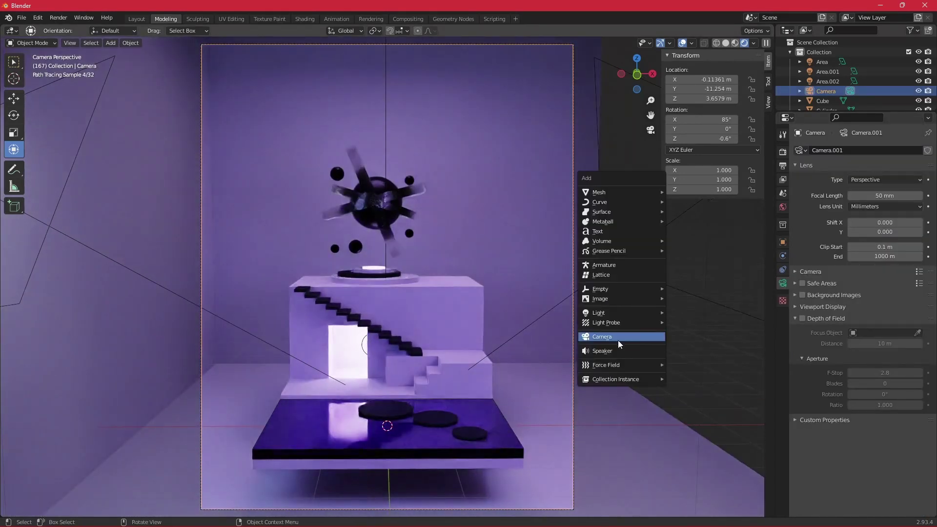
pyautogui.moveTo(620, 312)
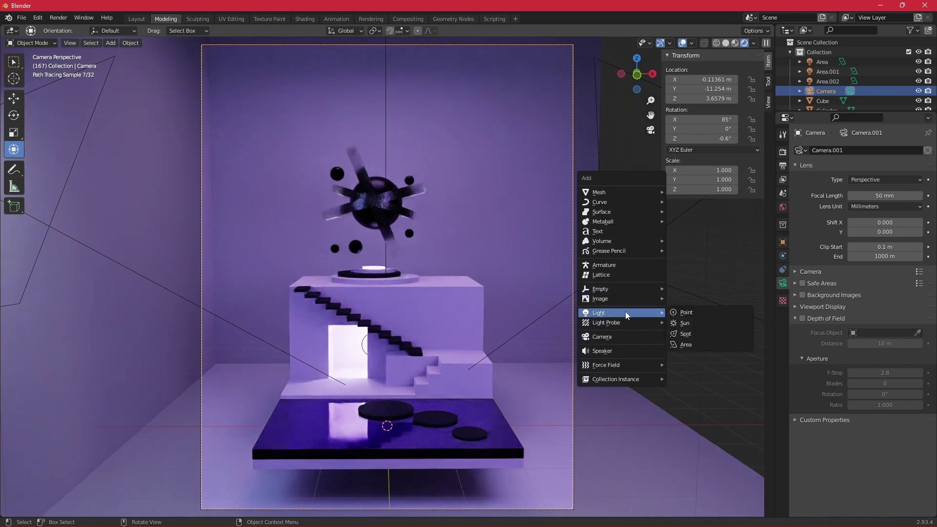
pyautogui.press('Return')
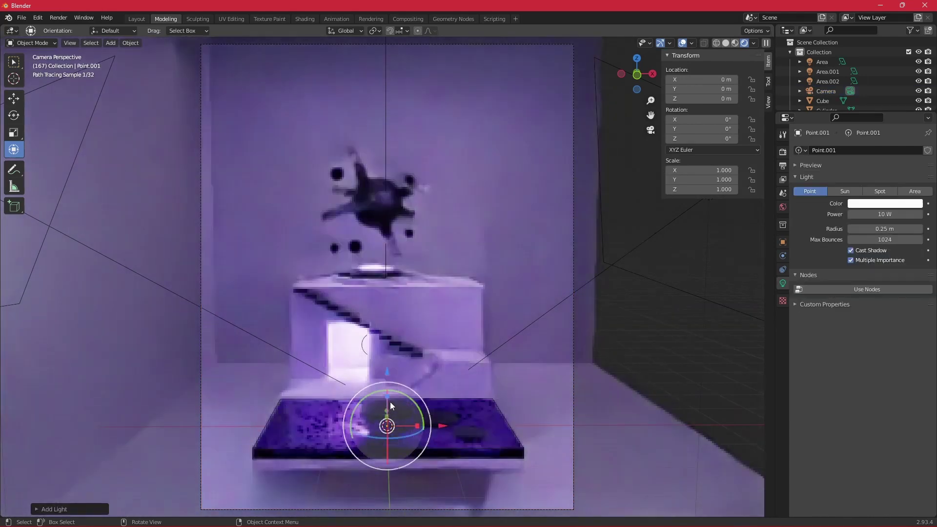
pyautogui.press('g')
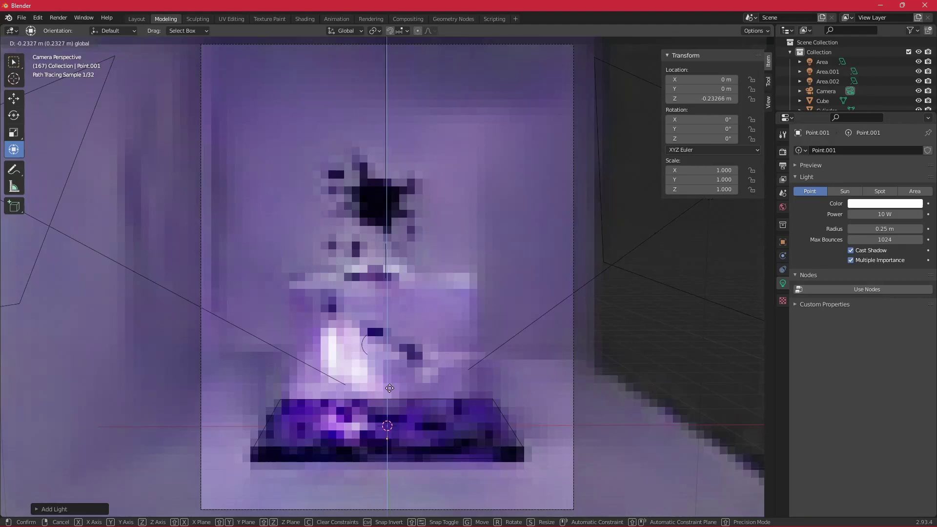
pyautogui.click(390, 388)
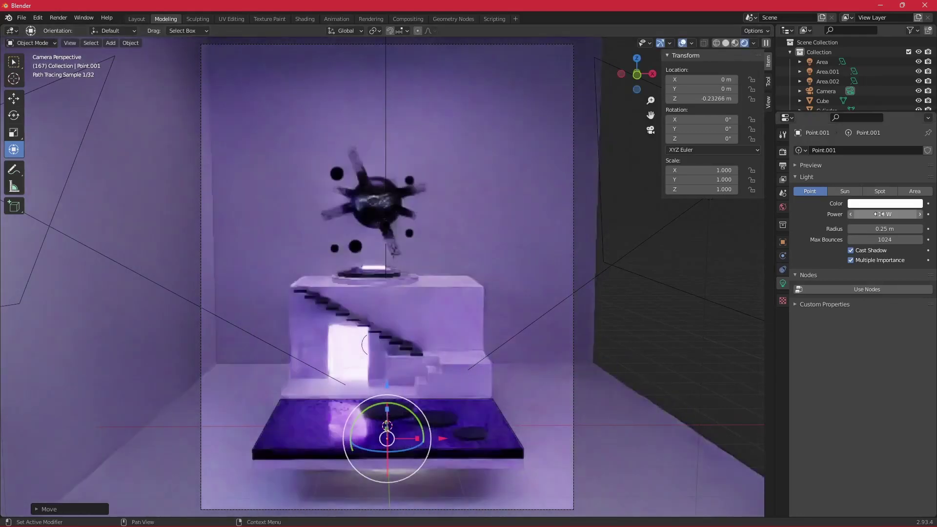
pyautogui.click(880, 214)
pyautogui.write('500')
pyautogui.press('Return')
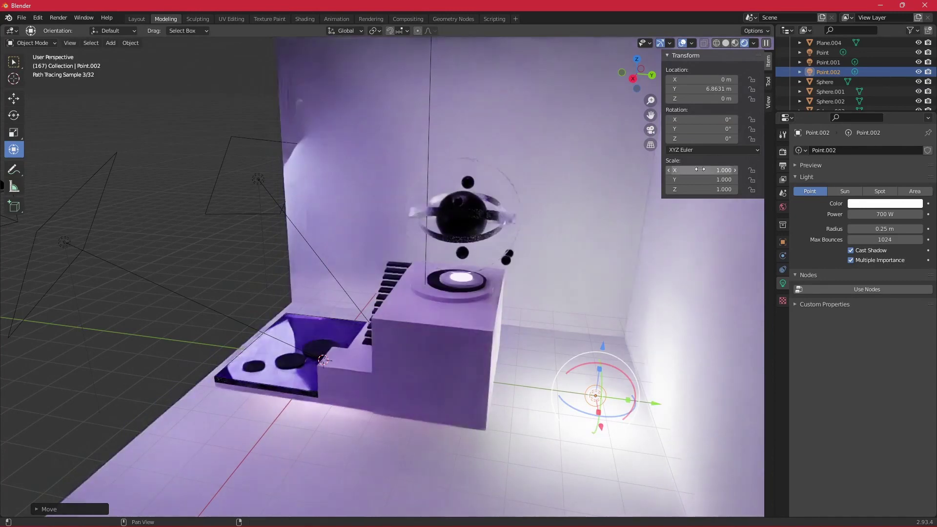
# Lower Point.002's power from 700 W to 500 W
pyautogui.click(651, 130)
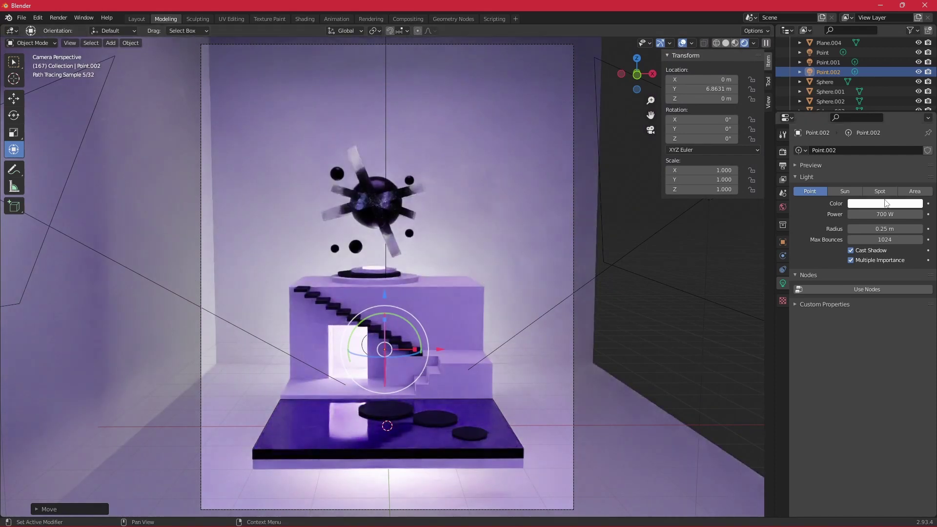
pyautogui.click(883, 215)
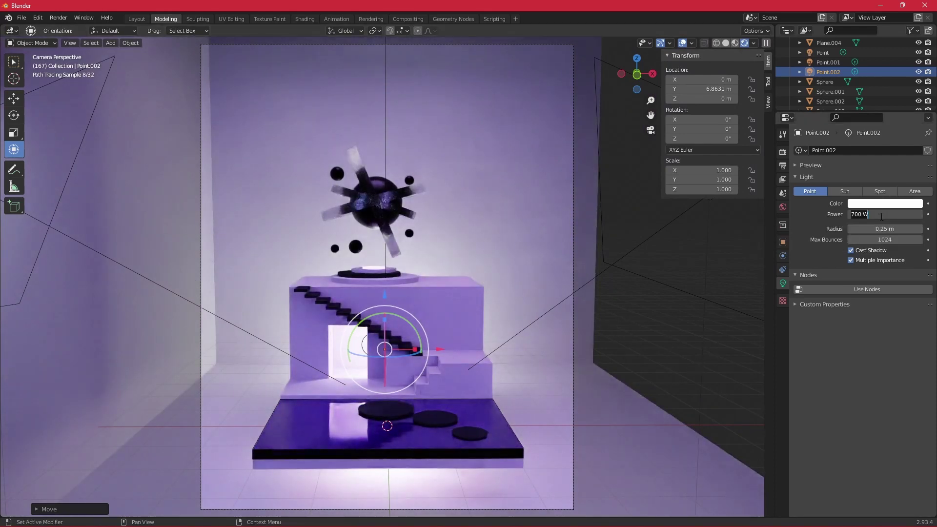
pyautogui.write('600')
pyautogui.press('Return')
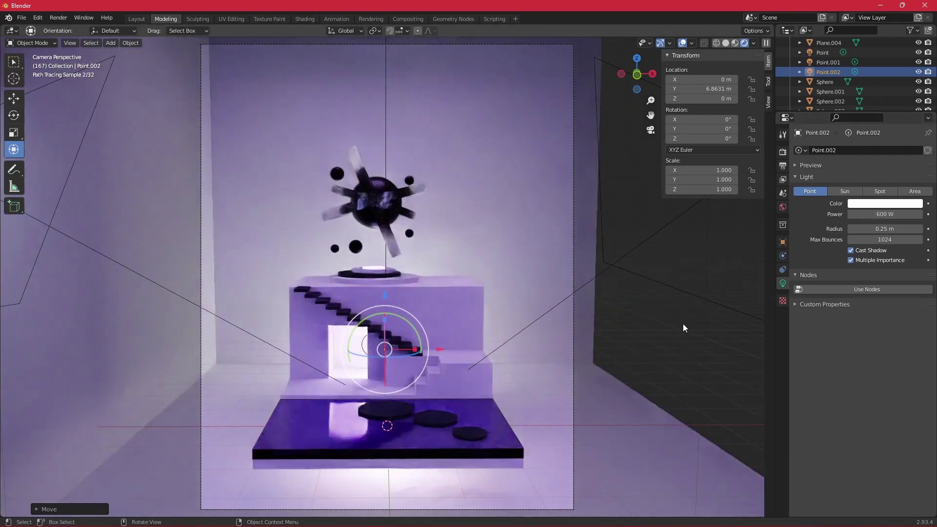
pyautogui.click(875, 215)
pyautogui.write('500')
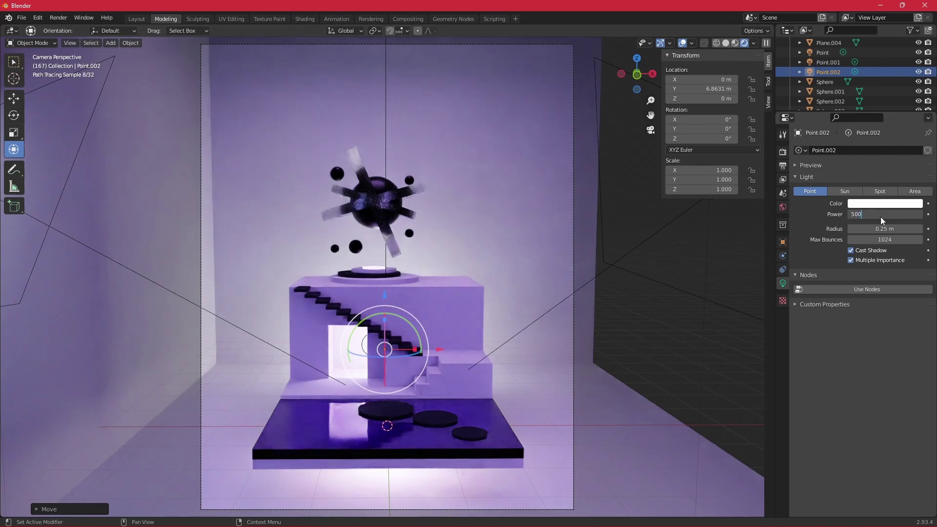
pyautogui.press('Return')
# Tint Point.002's light colour blue-violet
pyautogui.click(878, 203)
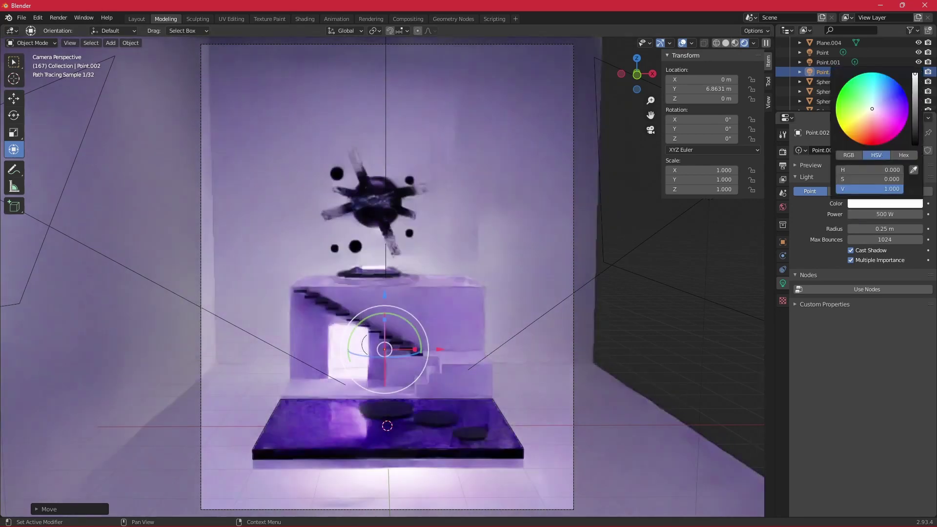
pyautogui.click(883, 110)
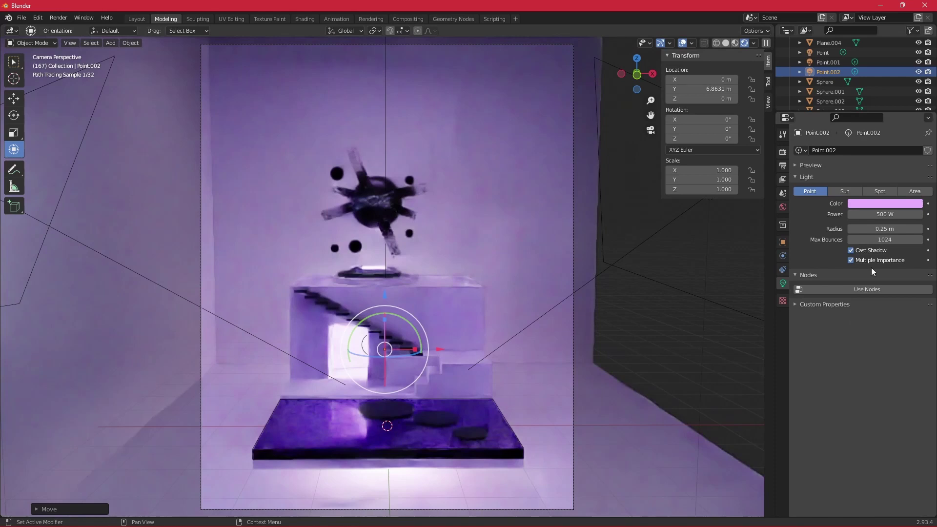
pyautogui.click(885, 203)
pyautogui.click(886, 100)
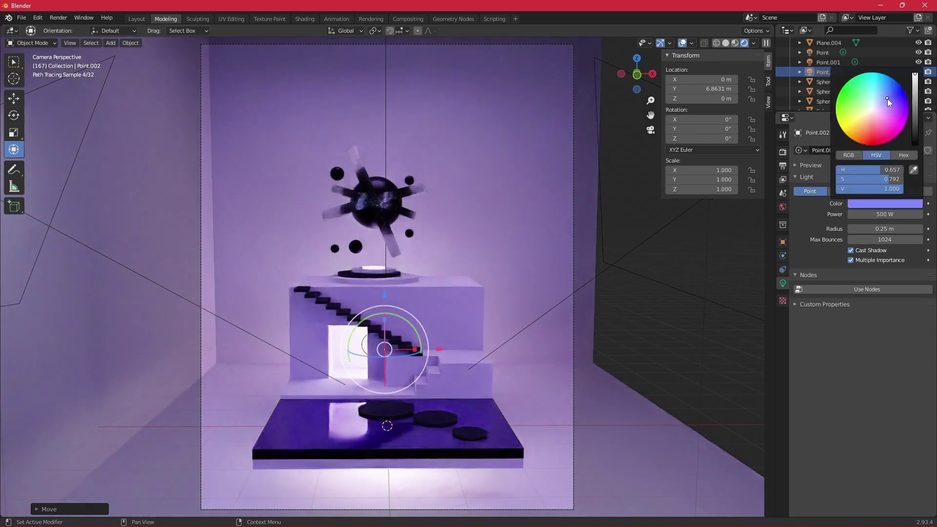